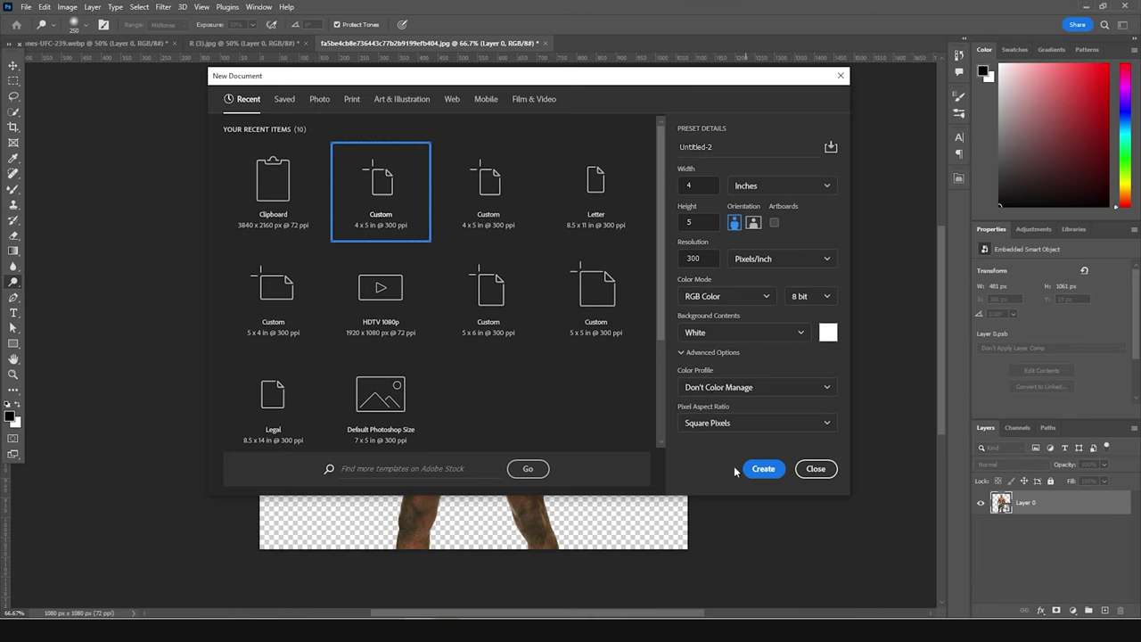
Create a 4 x 5 inch RGB document at 300 pixels/inch and add a dark grey solid color fill layer.
left_click(764, 469)
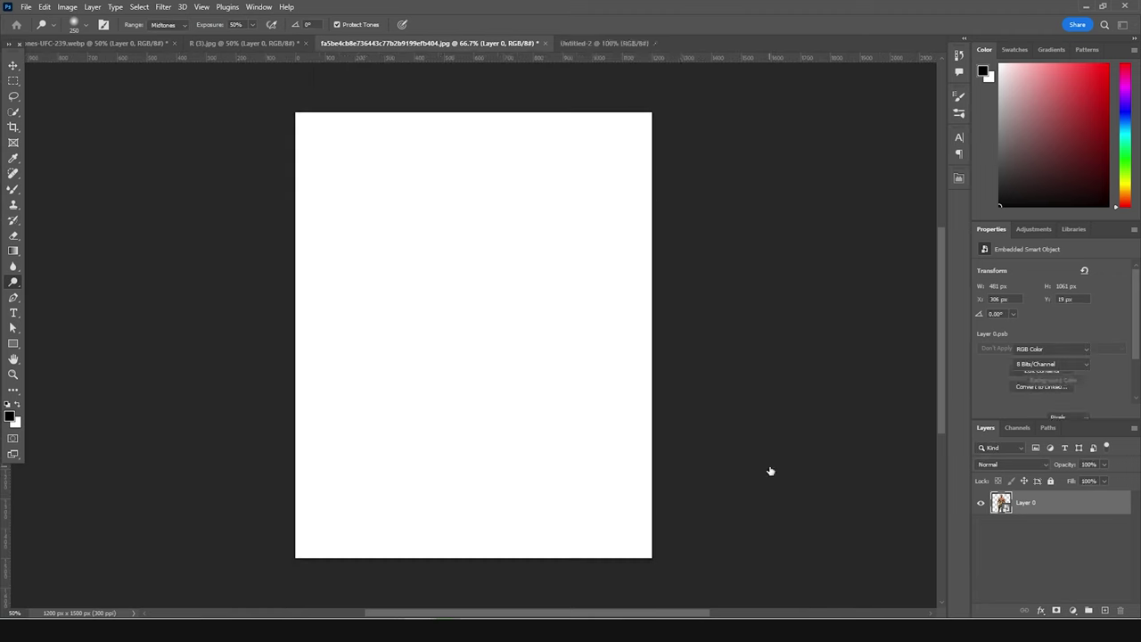
left_click(14, 66)
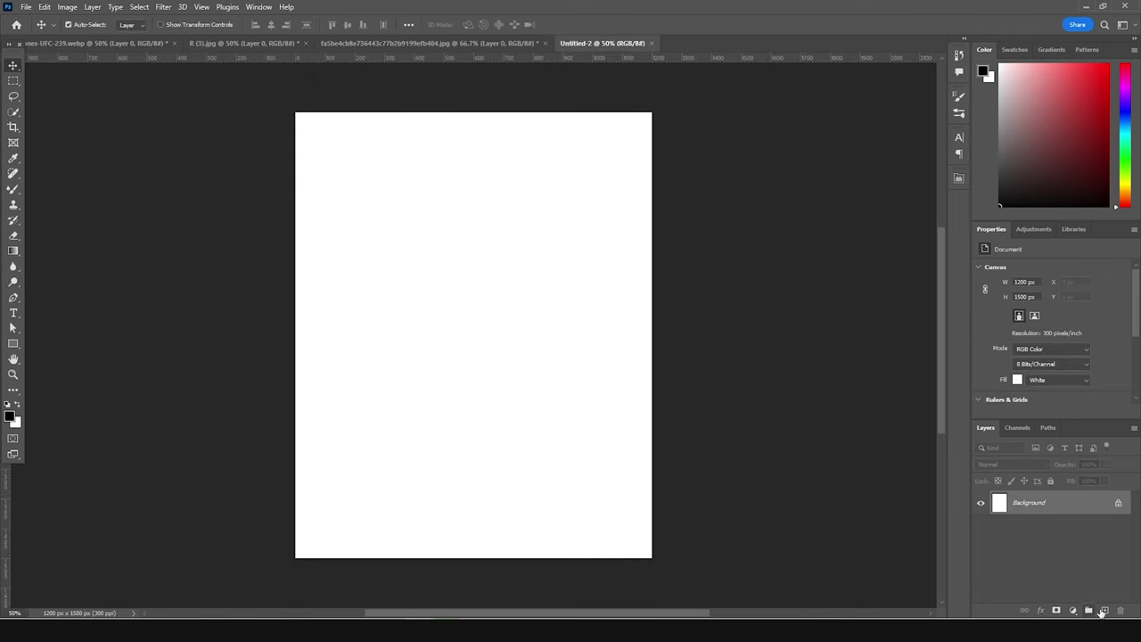
left_click(1073, 611)
left_click(1069, 404)
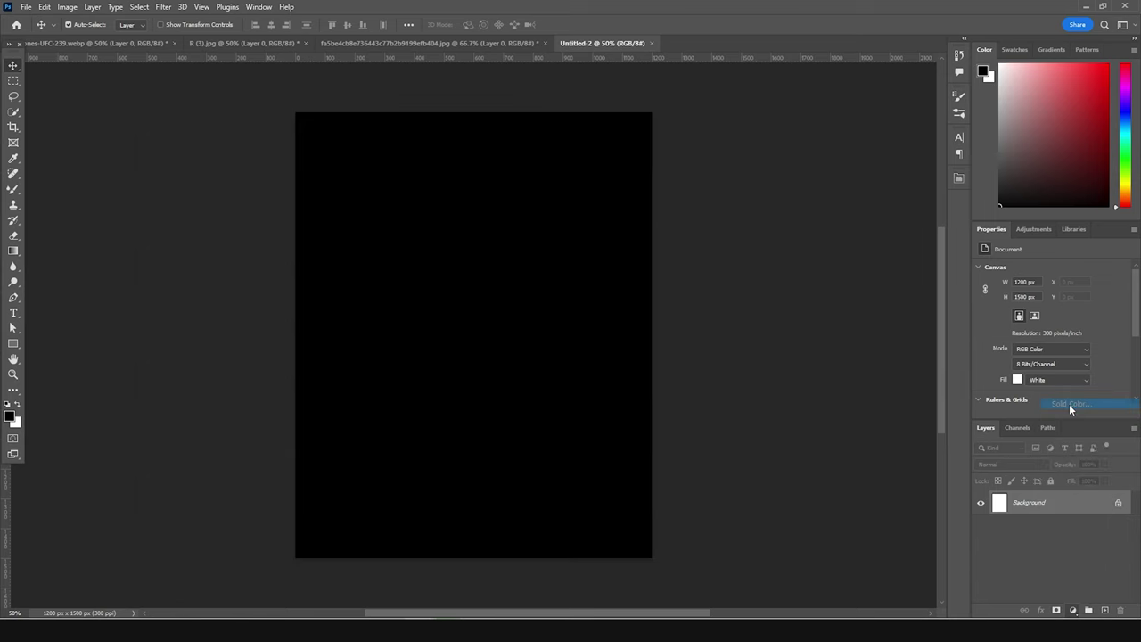
left_click_drag(662, 477, 658, 491)
left_click(926, 349)
Rename the solid color fill layer as bg.
double_click(1064, 504)
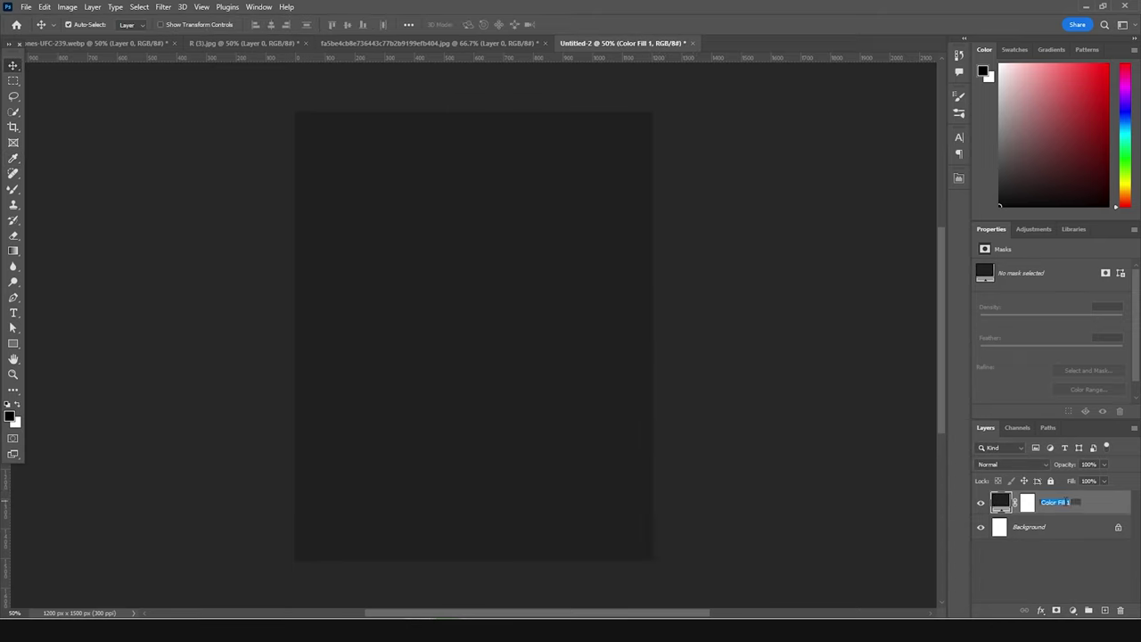
type("bg")
left_click(1030, 563)
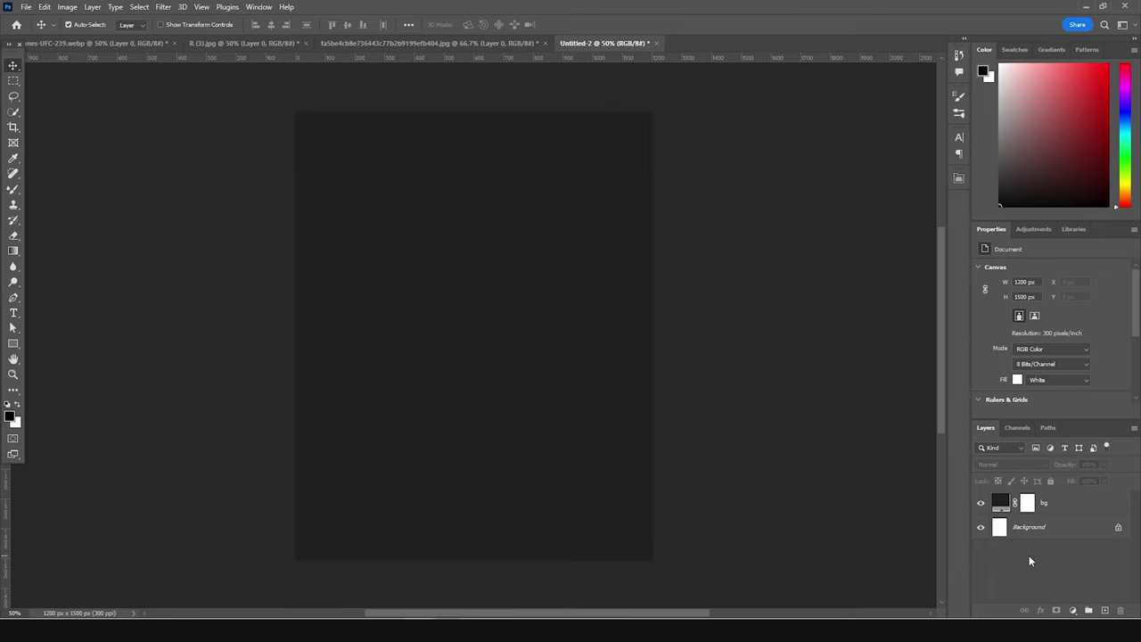
Bring the full-body fighter cutout into the poster document and scale it to about 380 x 838 px at the canvas's bottom edge, slightly left of center.
left_click(377, 45)
left_click_drag(489, 168, 501, 400)
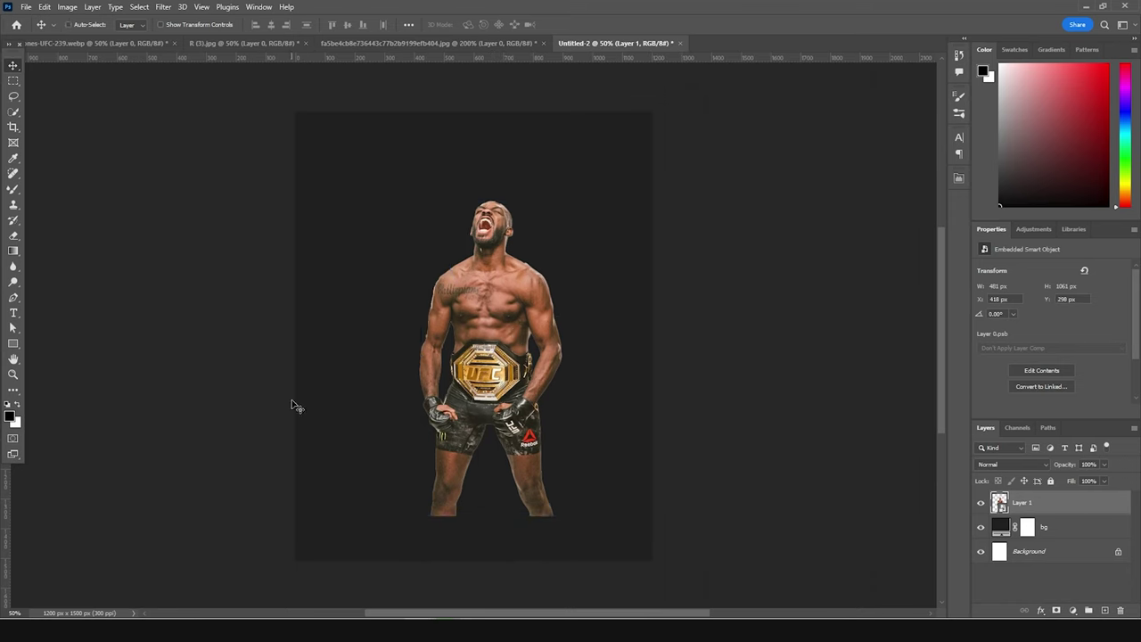
key("ctrl+t")
left_click_drag(518, 318, 509, 366)
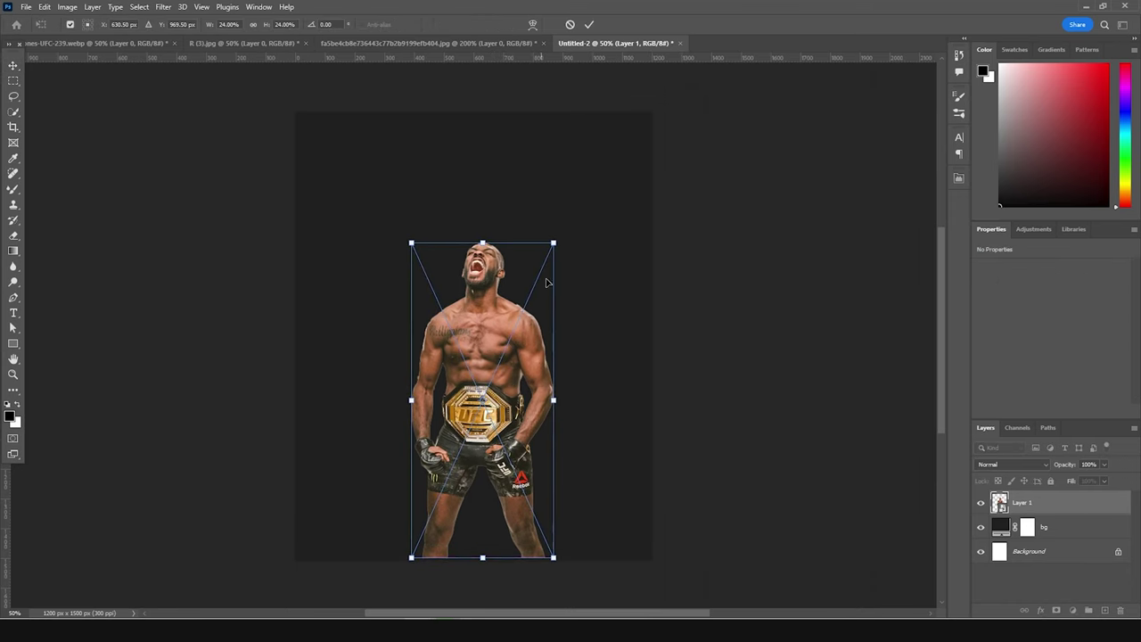
left_click_drag(556, 242, 546, 278)
left_click_drag(491, 368, 463, 397)
key("Return")
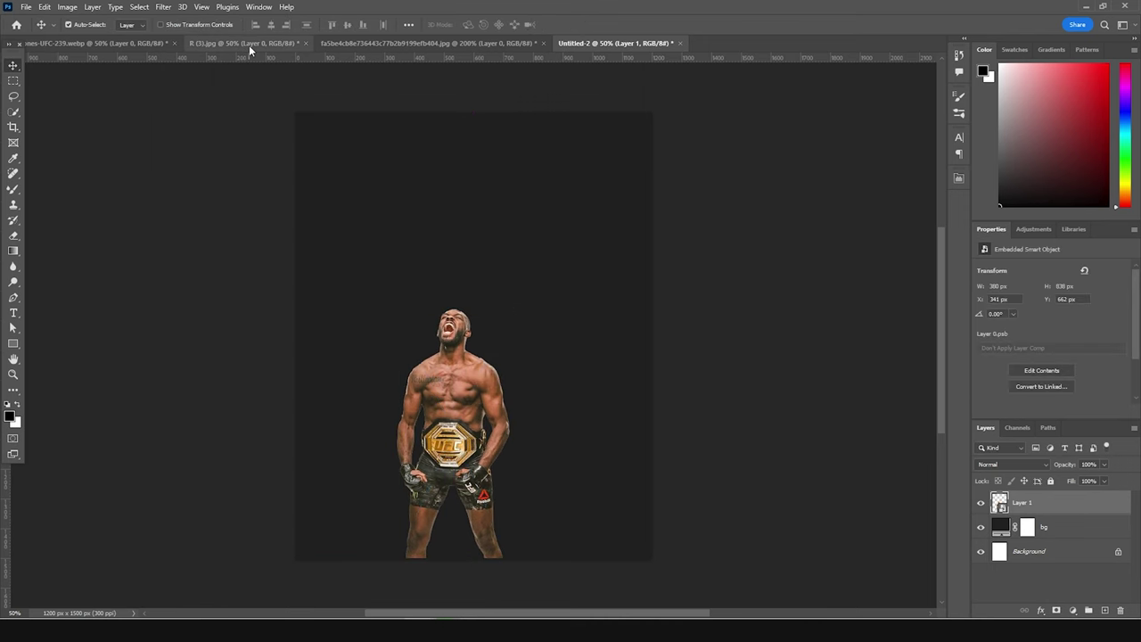
Bring the close-up portrait cutout from the UFC-239 document into the poster and place its layer below the full-body fighter.
left_click(346, 44)
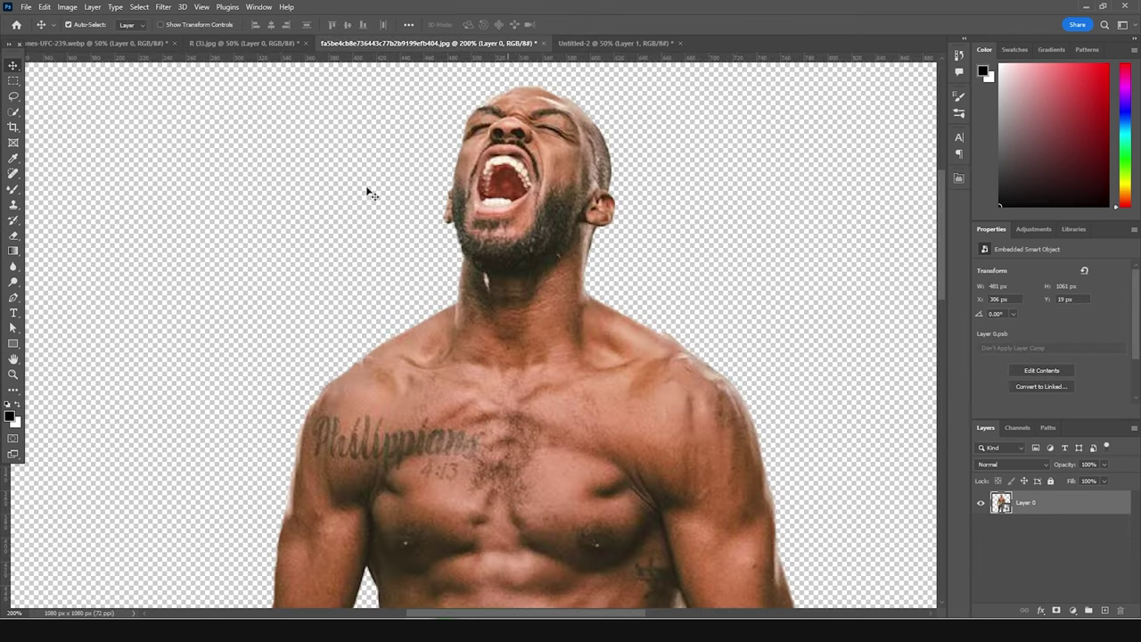
left_click(132, 45)
left_click_drag(1009, 505, 538, 459)
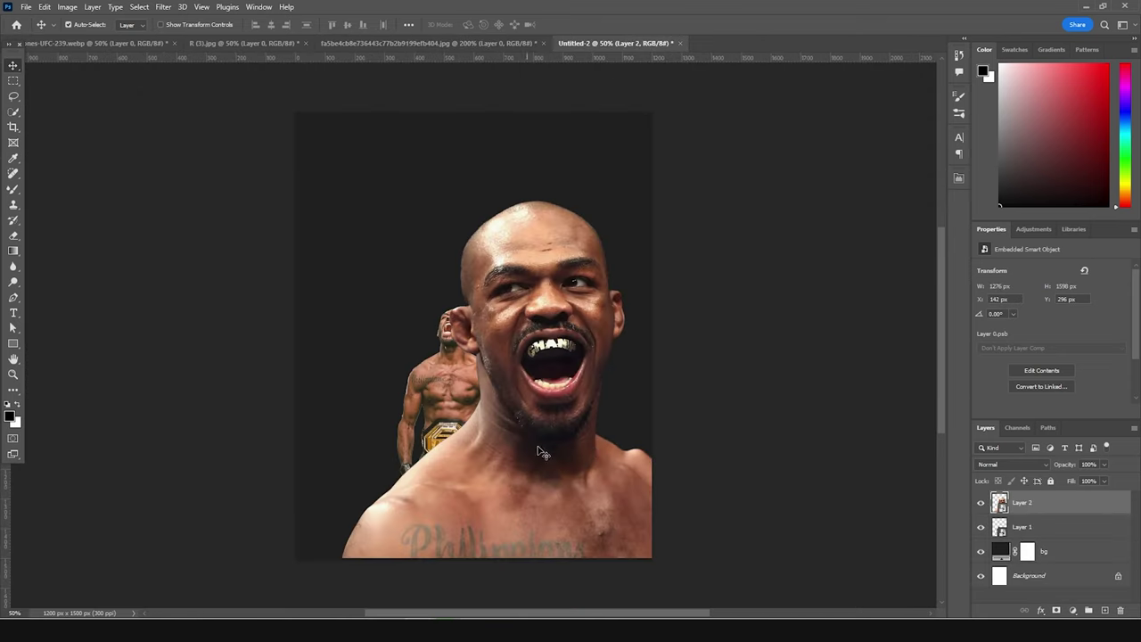
left_click_drag(1002, 506, 1000, 537)
Scale the portrait to about 1179 x 1478 px, move it toward the canvas's upper right, and nudge the full-body fighter slightly left.
key("ctrl+t")
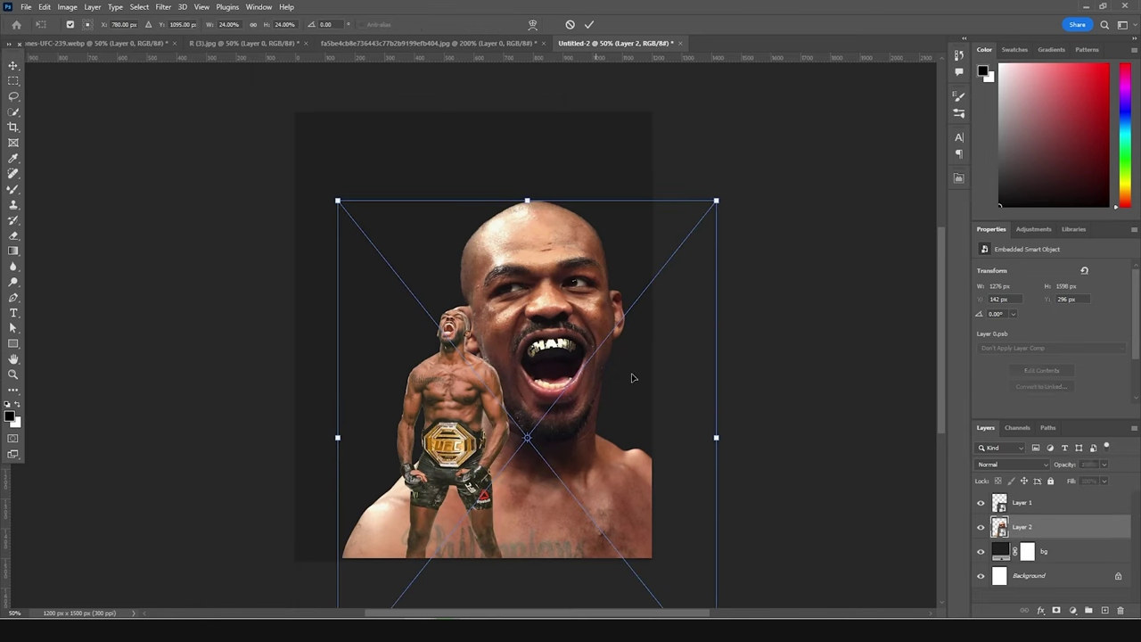
left_click_drag(717, 200, 736, 179)
left_click_drag(535, 380, 571, 322)
left_click_drag(766, 121, 735, 156)
left_click_drag(575, 319, 570, 301)
left_click_drag(735, 142, 729, 150)
key("Return")
left_click(468, 414)
left_click_drag(470, 417, 469, 413)
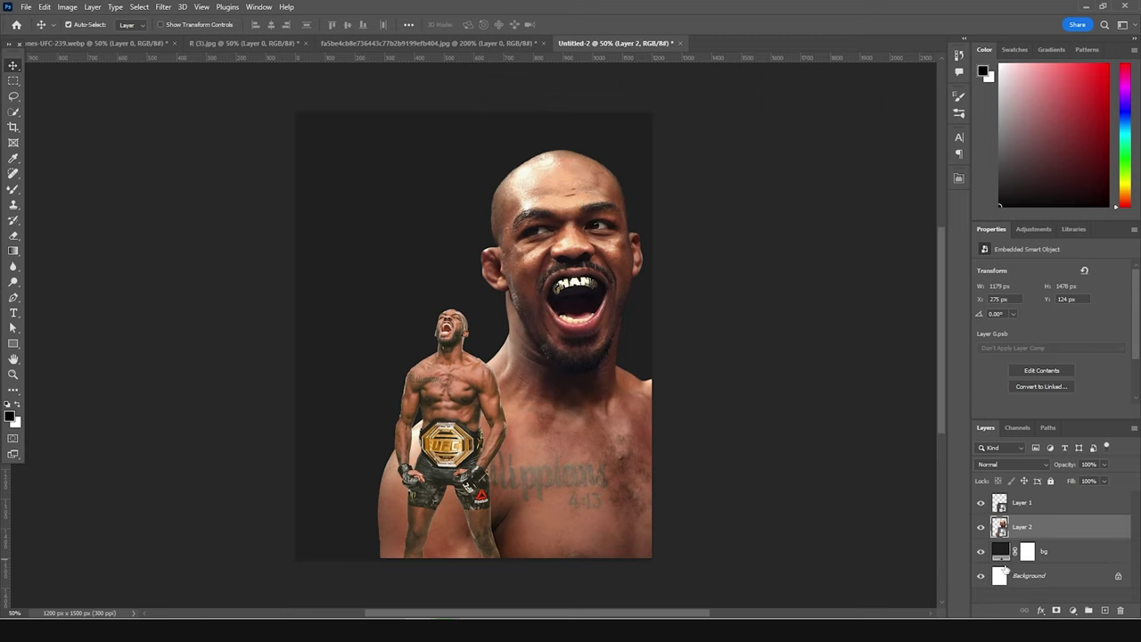
Start the Camera Raw Filter on the portrait layer and lower the Oranges saturation to -36.
left_click(162, 7)
left_click(188, 98)
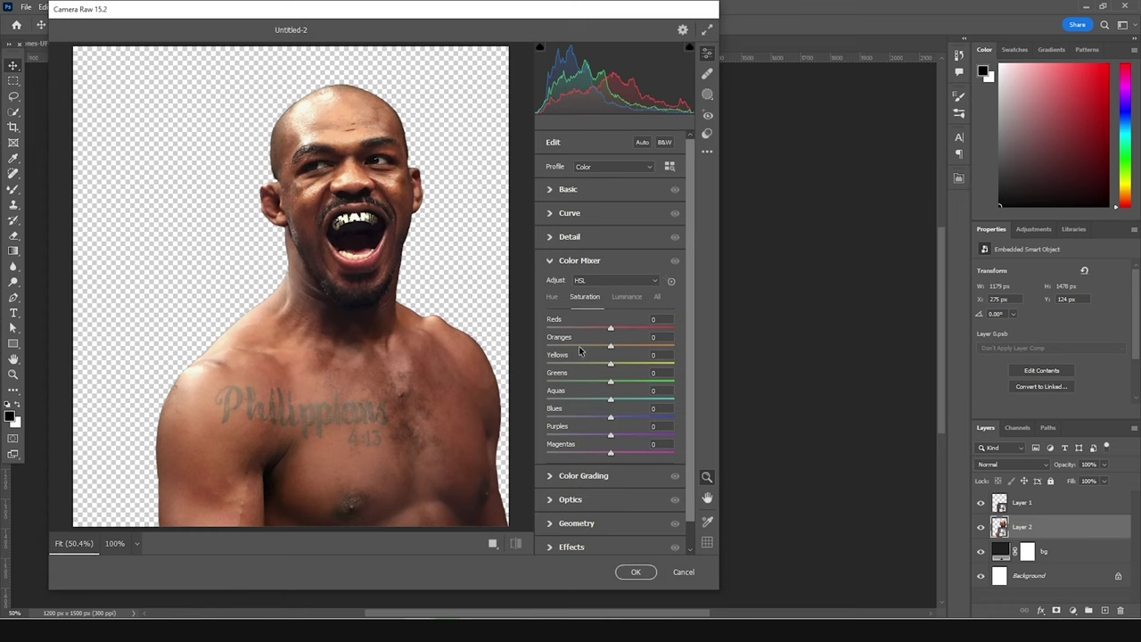
left_click_drag(588, 345, 587, 348)
Set the portrait's Highlights to -43, Shadows to +24, Texture to +26 and Clarity to +45 in Camera Raw.
left_click(551, 193)
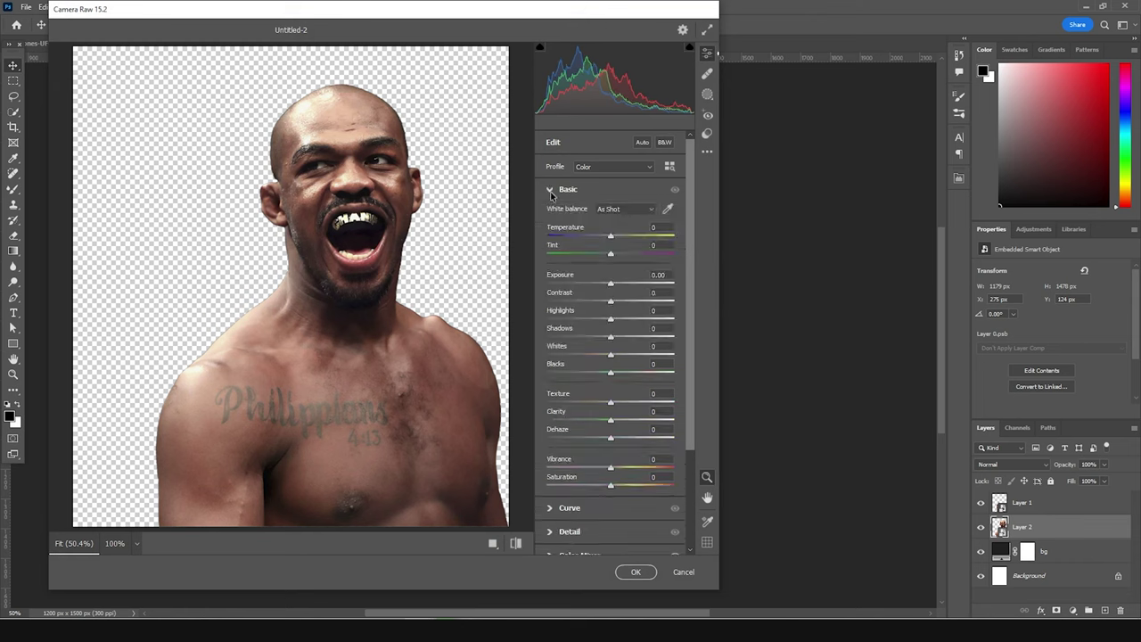
left_click(574, 320)
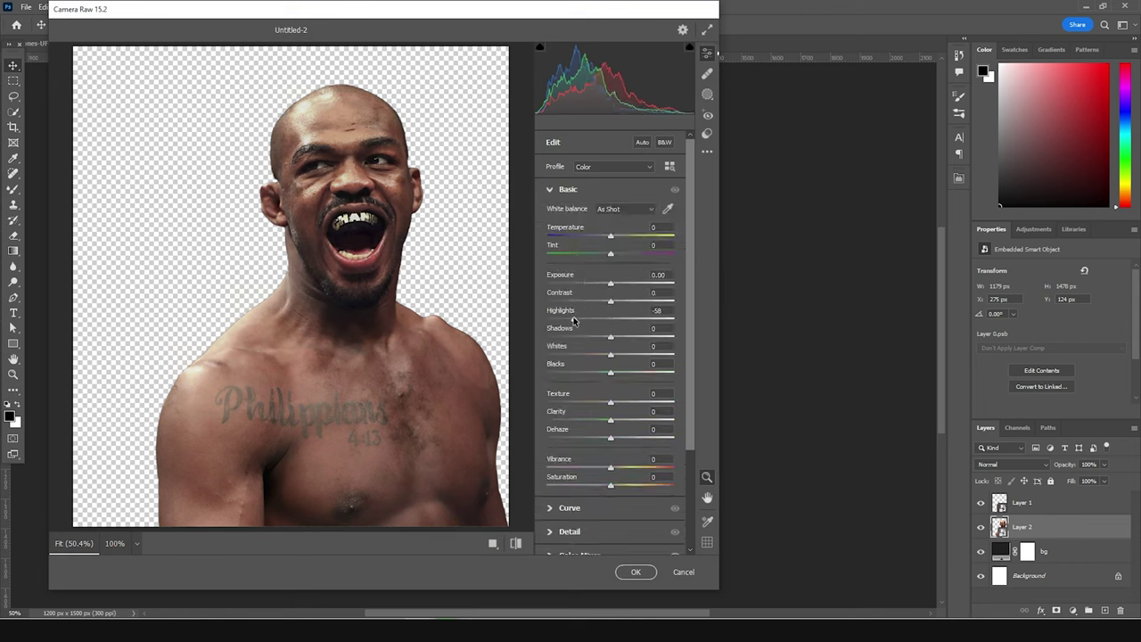
left_click(583, 319)
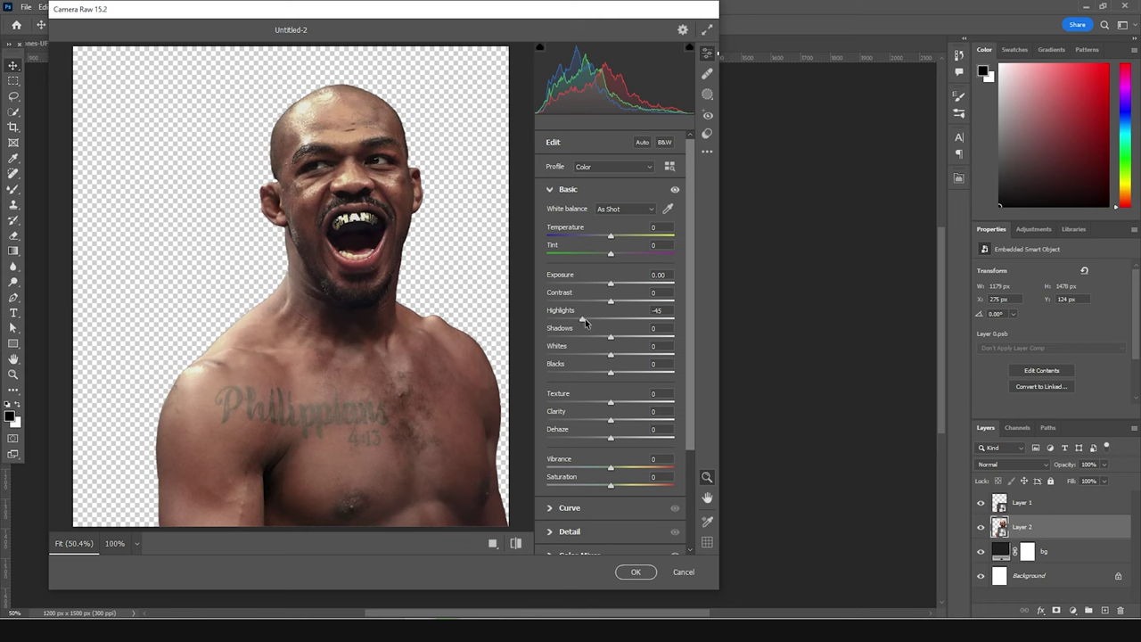
left_click(626, 338)
left_click(639, 421)
left_click(631, 403)
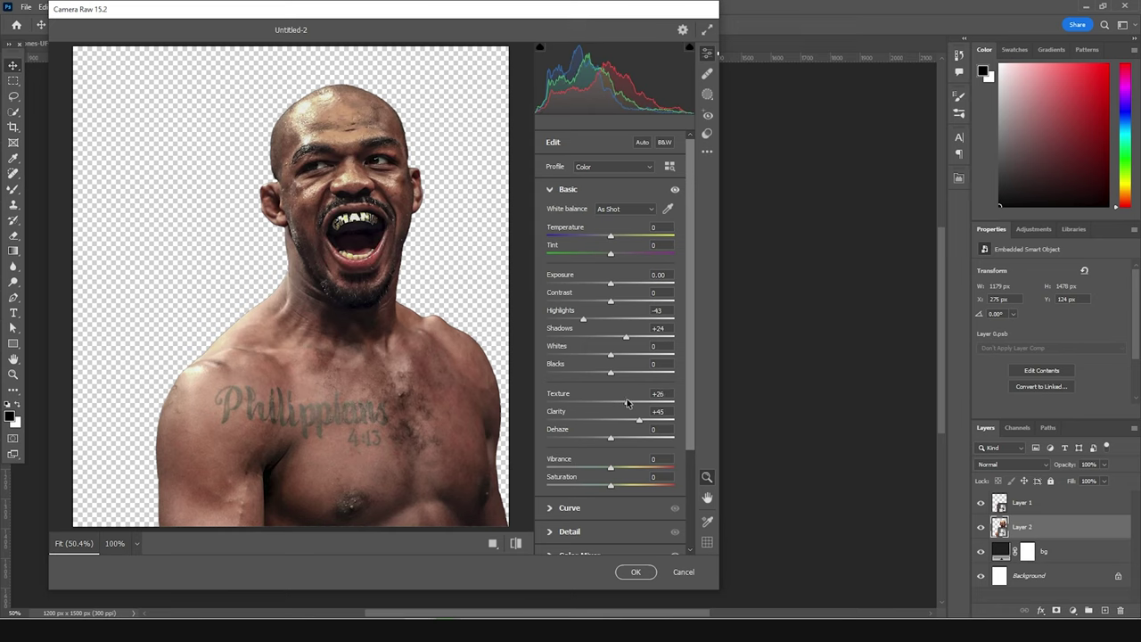
Lower the portrait's Yellows saturation to -64 in the Color Mixer and apply the Camera Raw Filter.
scroll(591, 472, "down", 3)
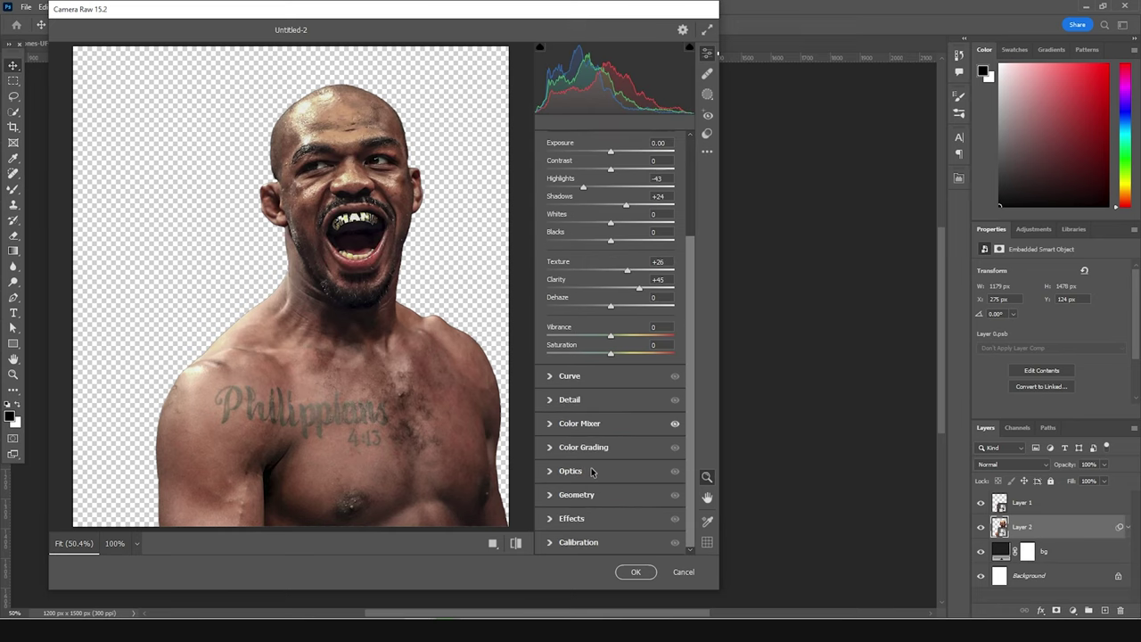
left_click(553, 400)
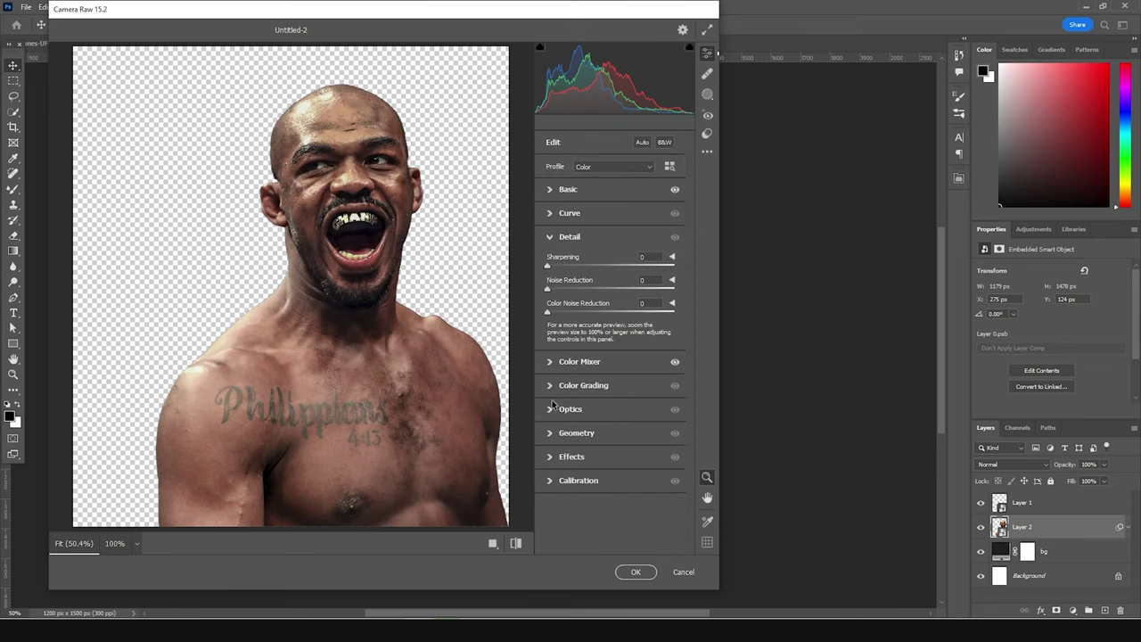
left_click(553, 361)
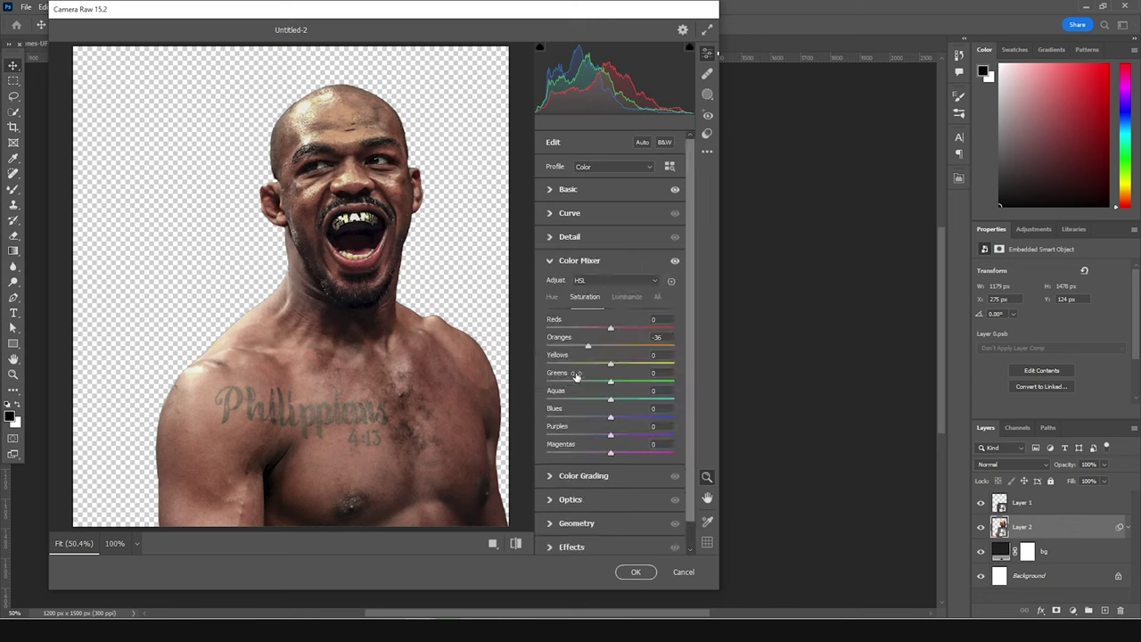
left_click_drag(596, 366, 565, 365)
left_click(635, 574)
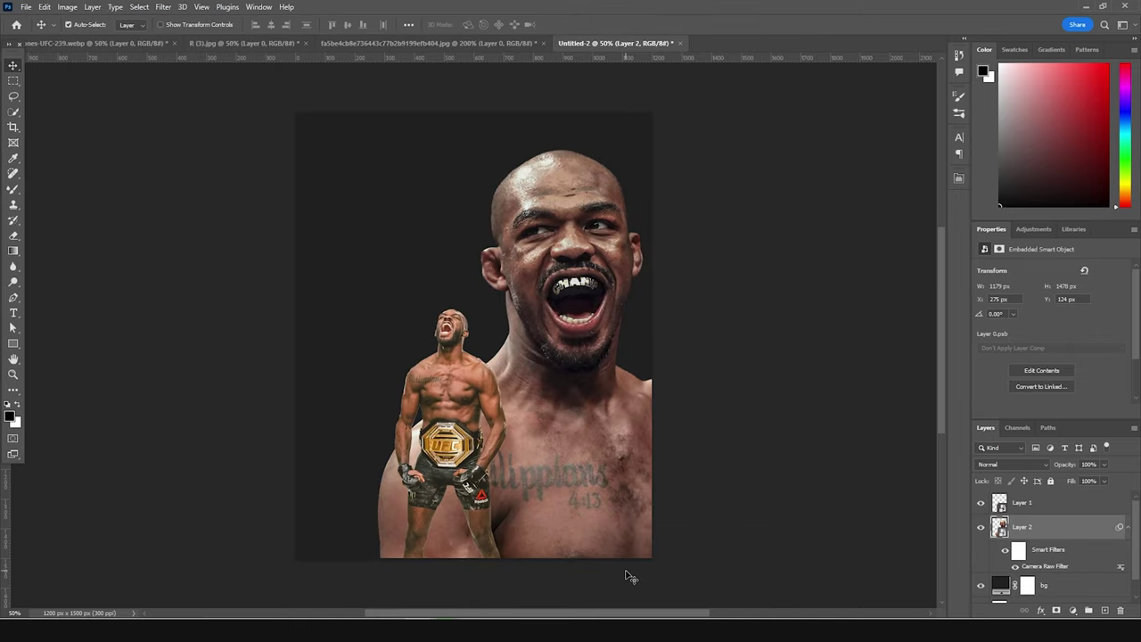
Apply the Camera Raw Filter with the previous settings to the full-body fighter on Layer 1.
left_click(1007, 507)
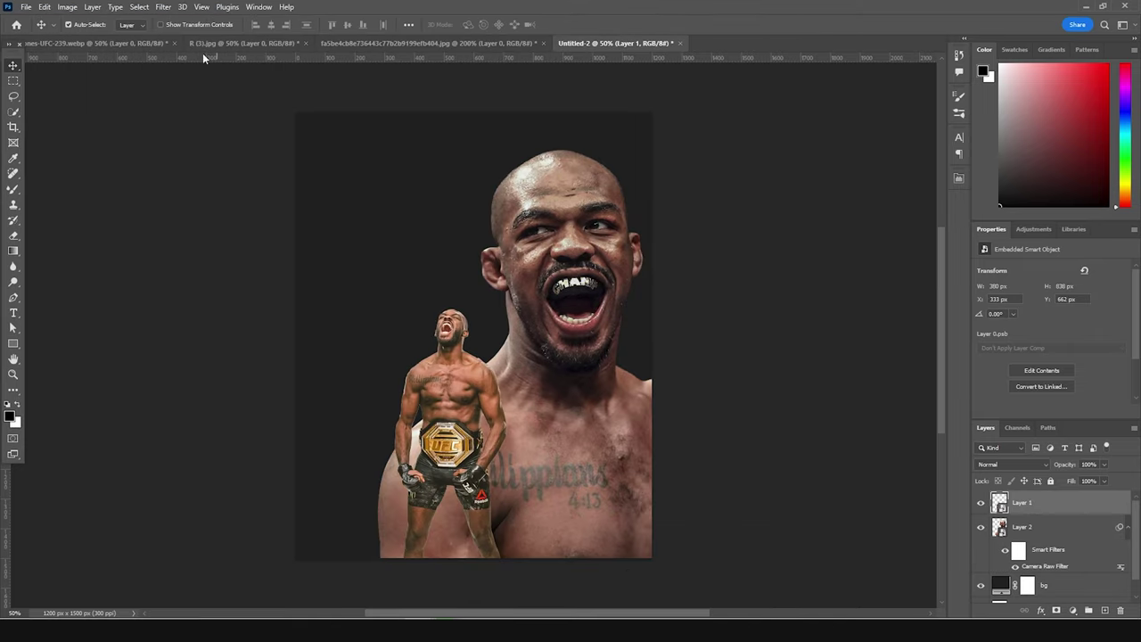
left_click(164, 7)
left_click(167, 19)
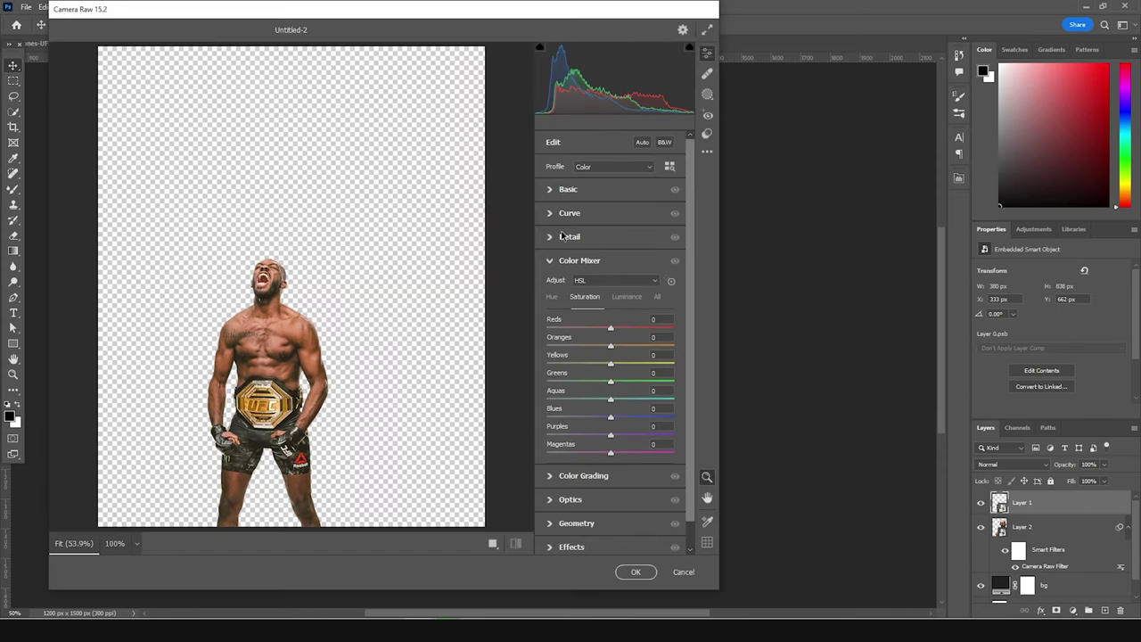
left_click(710, 153)
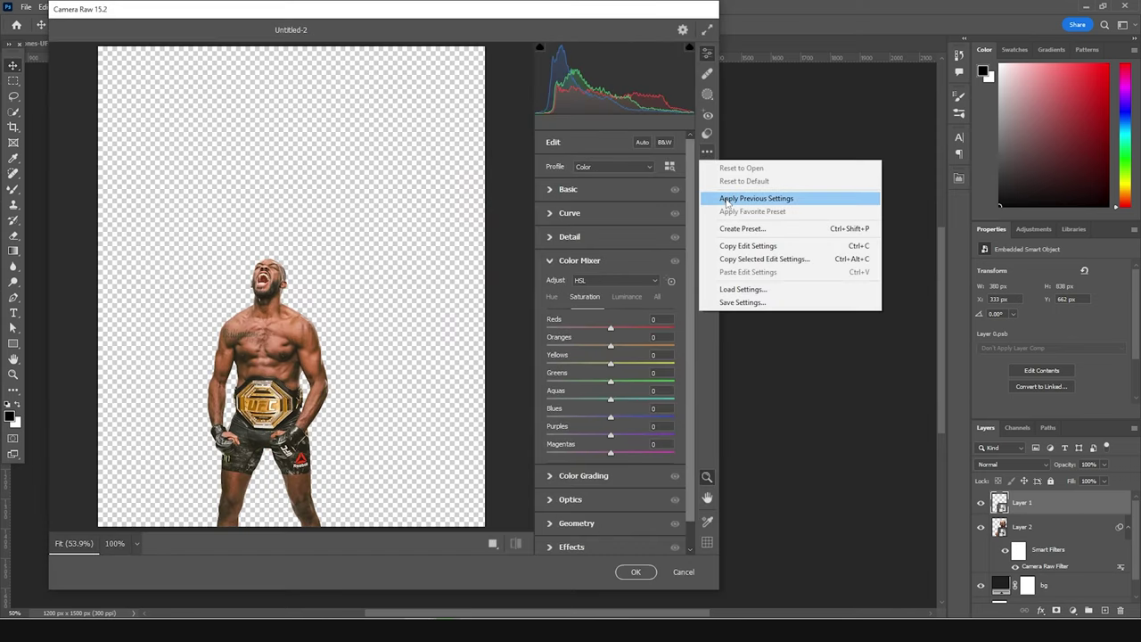
left_click(727, 198)
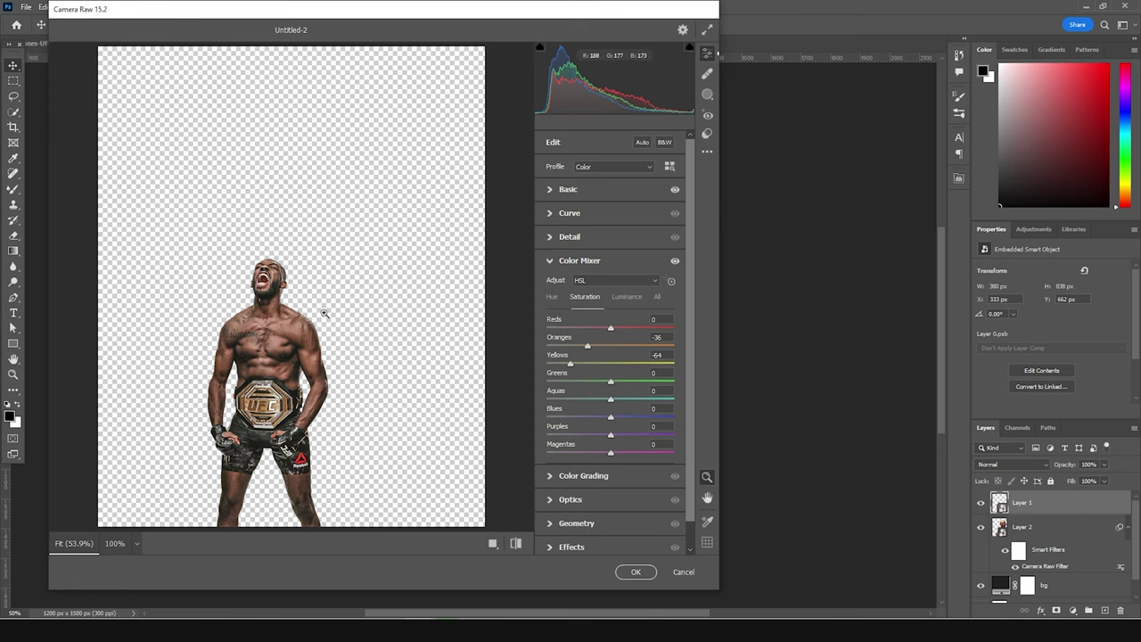
left_click(327, 316)
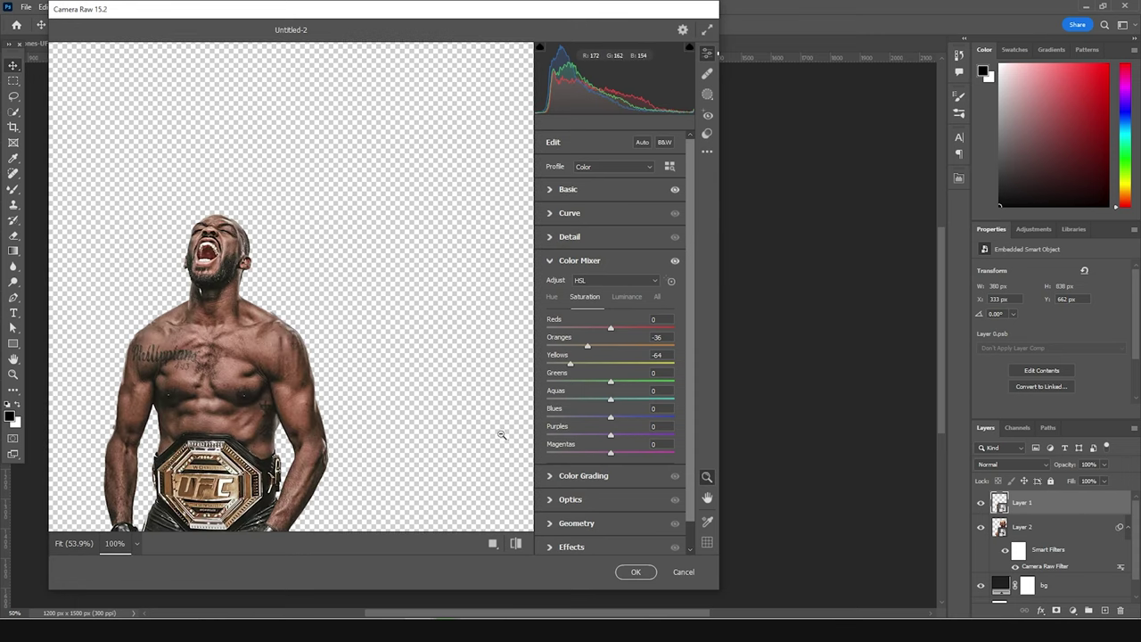
left_click(634, 573)
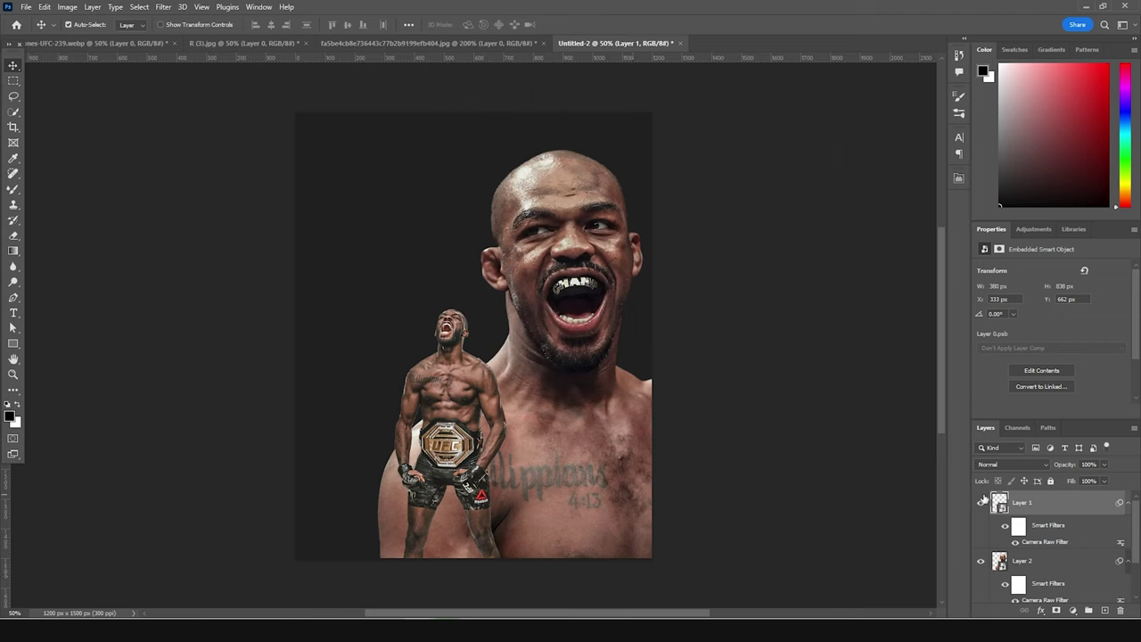
Add an Exposure adjustment of -2.56 above the portrait on Layer 2 and clip it to that layer.
left_click(1024, 561)
scroll(1027, 556, "down", 1)
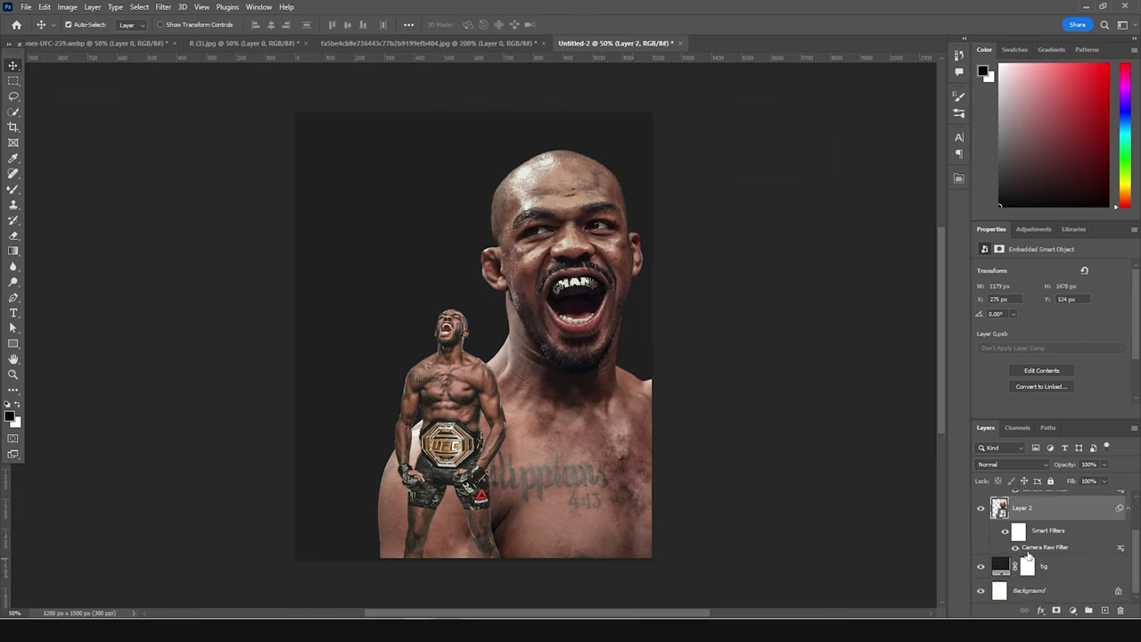
left_click(1074, 610)
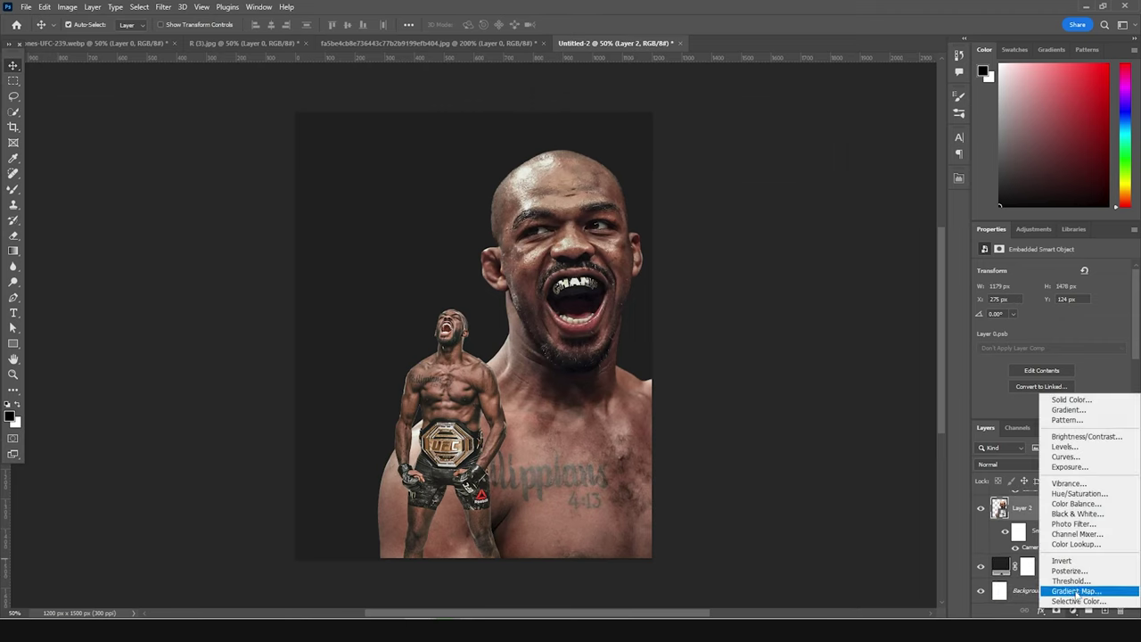
left_click(1070, 466)
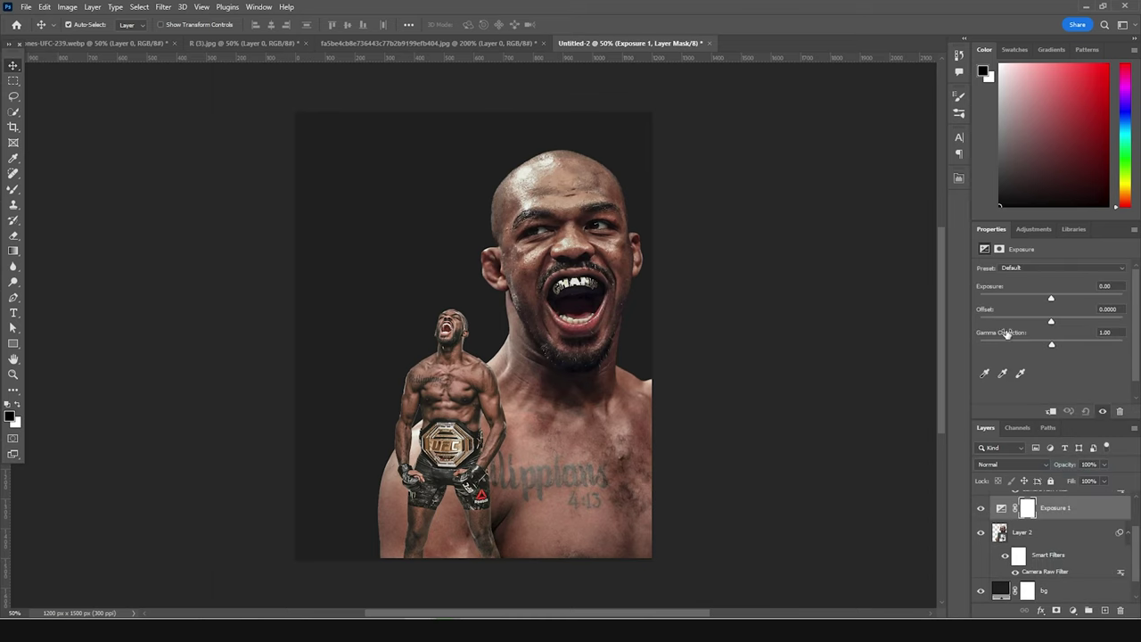
left_click(1035, 299)
left_click_drag(1034, 299, 1025, 301)
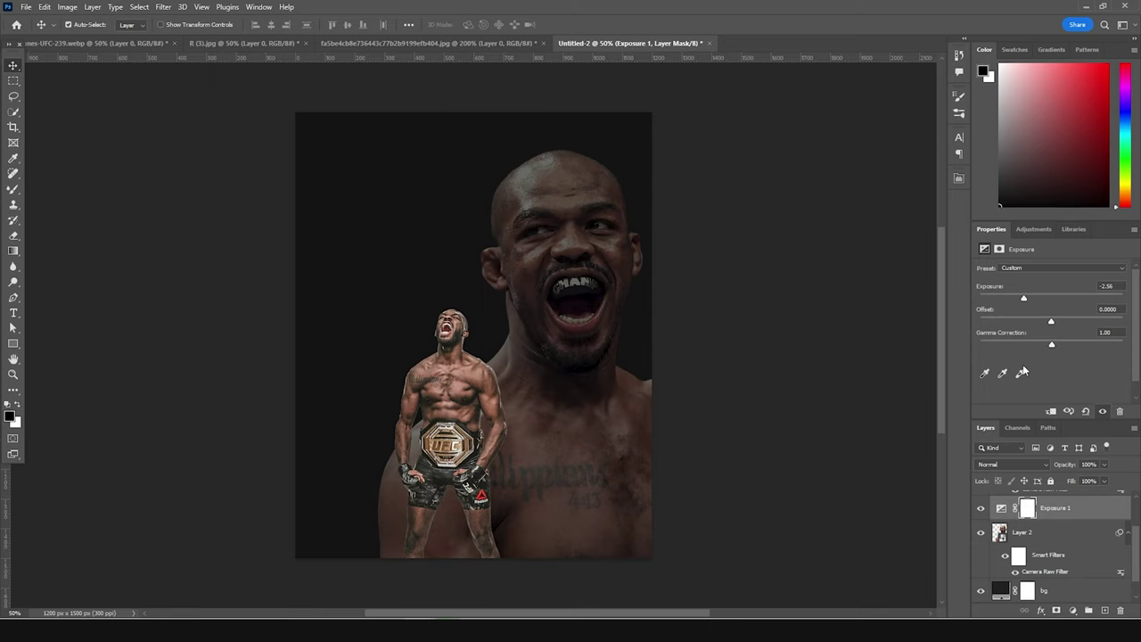
left_click(1051, 411)
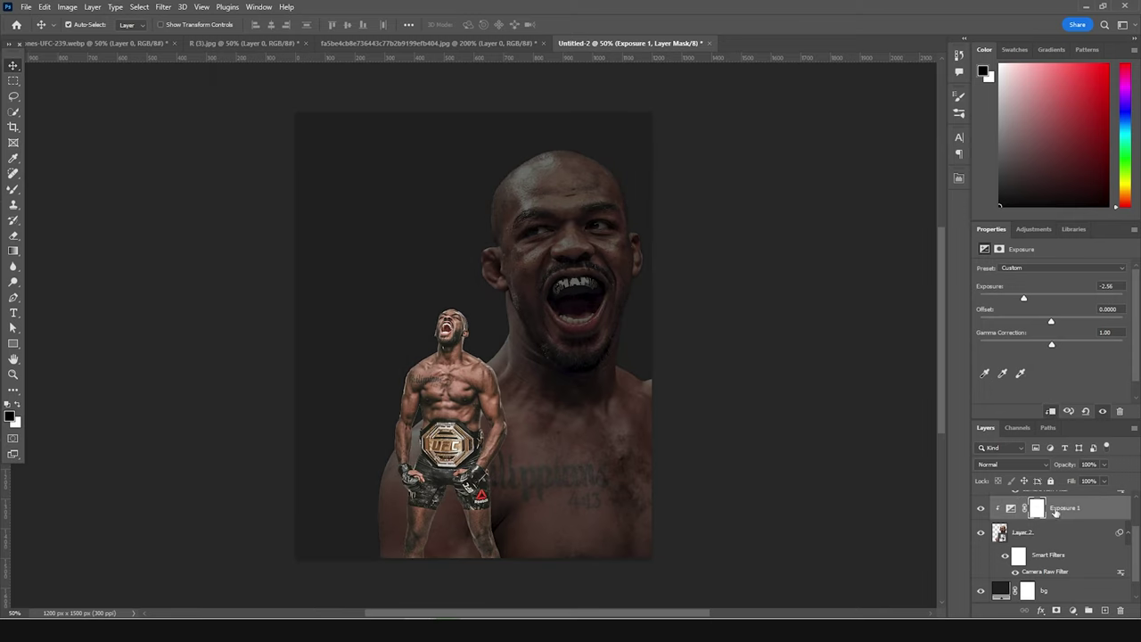
Rename the Exposure adjustment layer as highlights.
double_click(1073, 509)
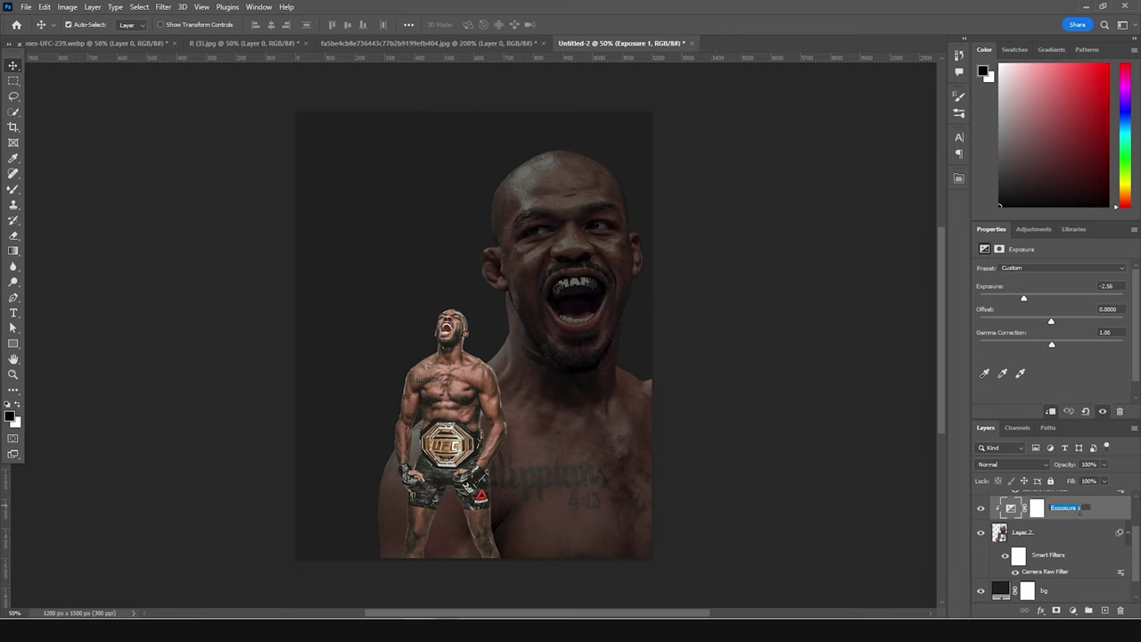
type("Highlights")
key("Return")
Switch from the Mixer Brush to the regular Brush tool and lower its opacity to 65% for painting the Exposure mask.
key("b")
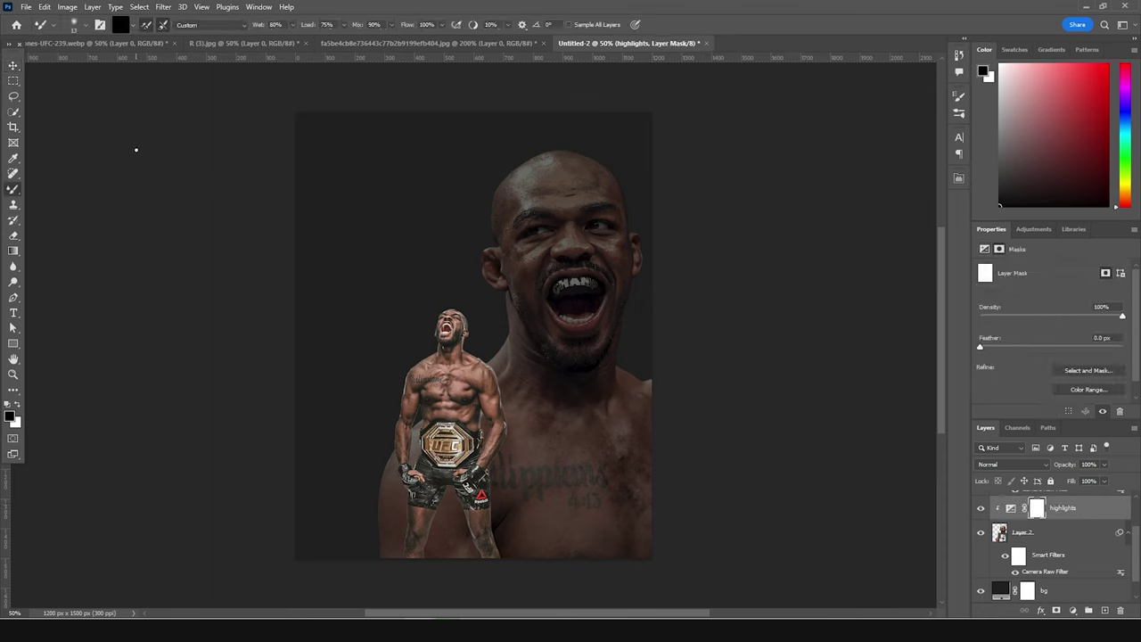
left_click(79, 24)
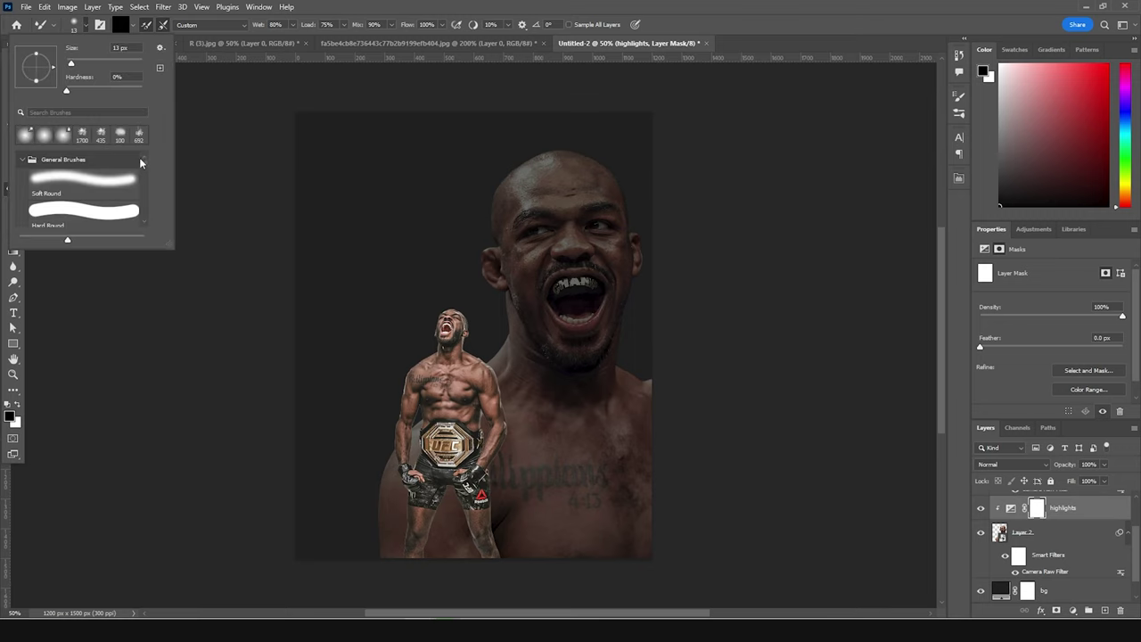
double_click(89, 185)
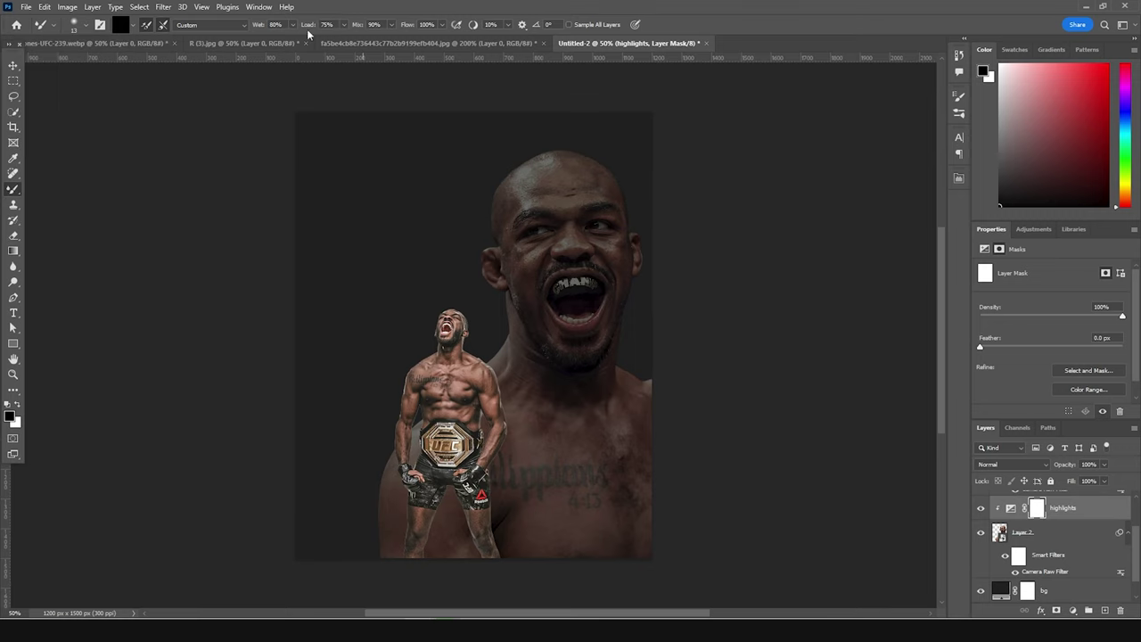
right_click(14, 189)
left_click(43, 190)
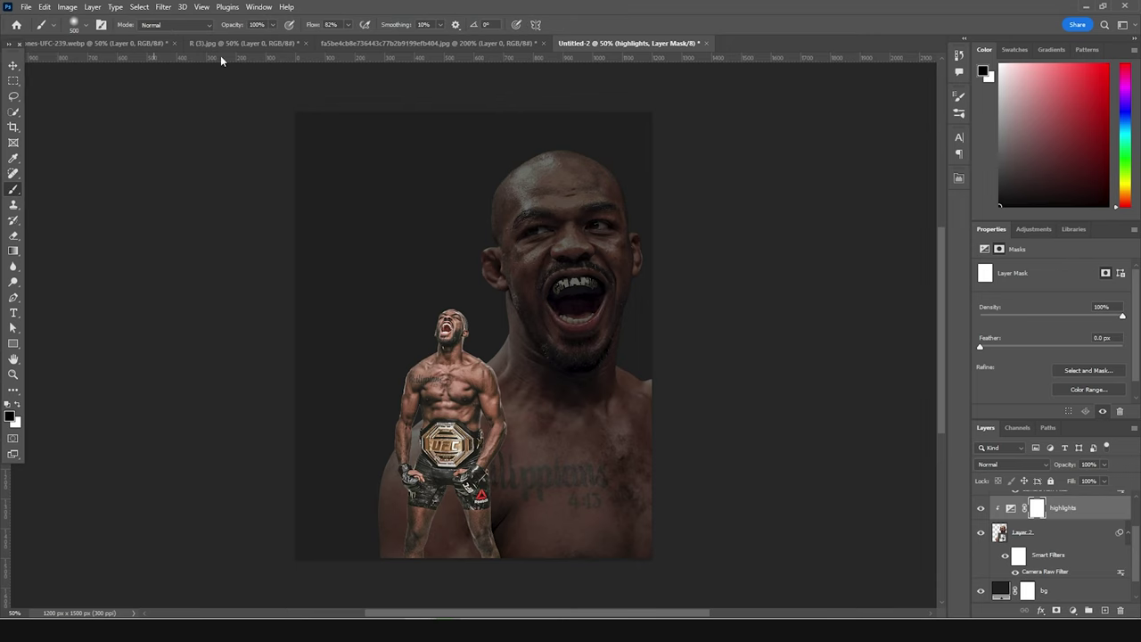
left_click(274, 25)
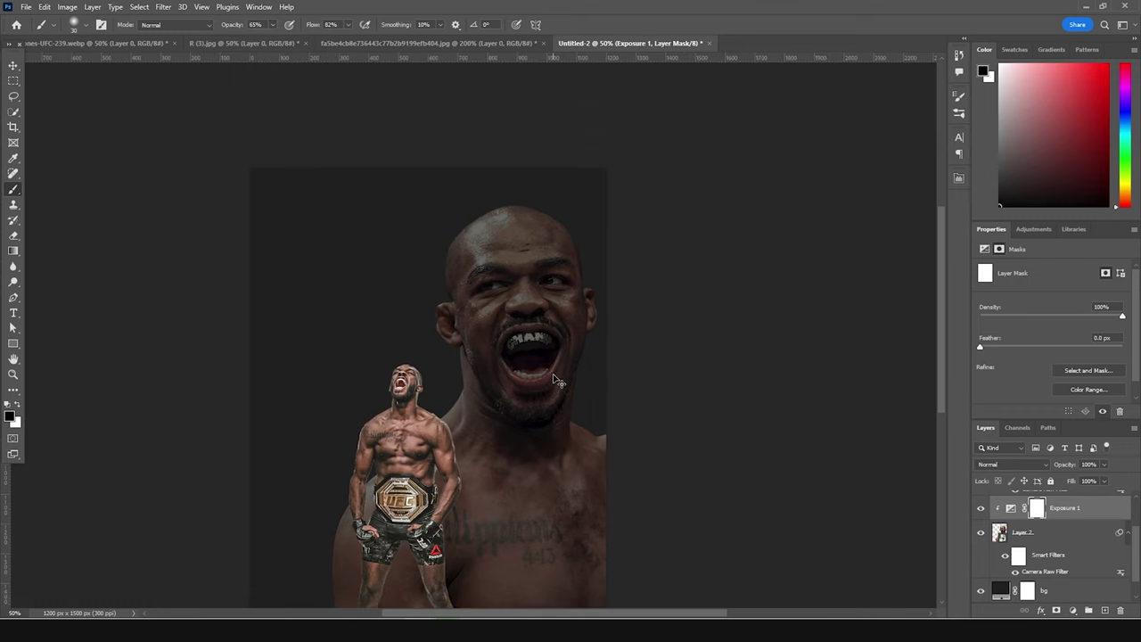
Paint black on the Exposure 1 mask along the crown and upper edge of the portrait's head with a 30 px brush.
key("ctrl+plus")
key("ctrl+plus")
key("ctrl+plus")
key("ctrl+plus")
key("ctrl+plus")
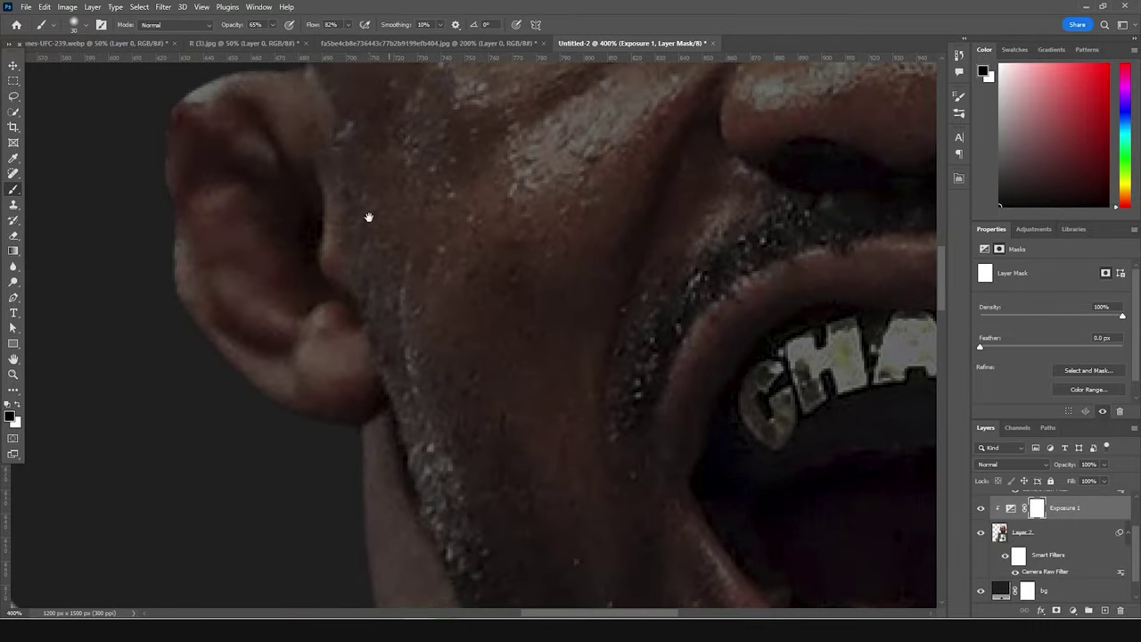
scroll(369, 217, "up", 10)
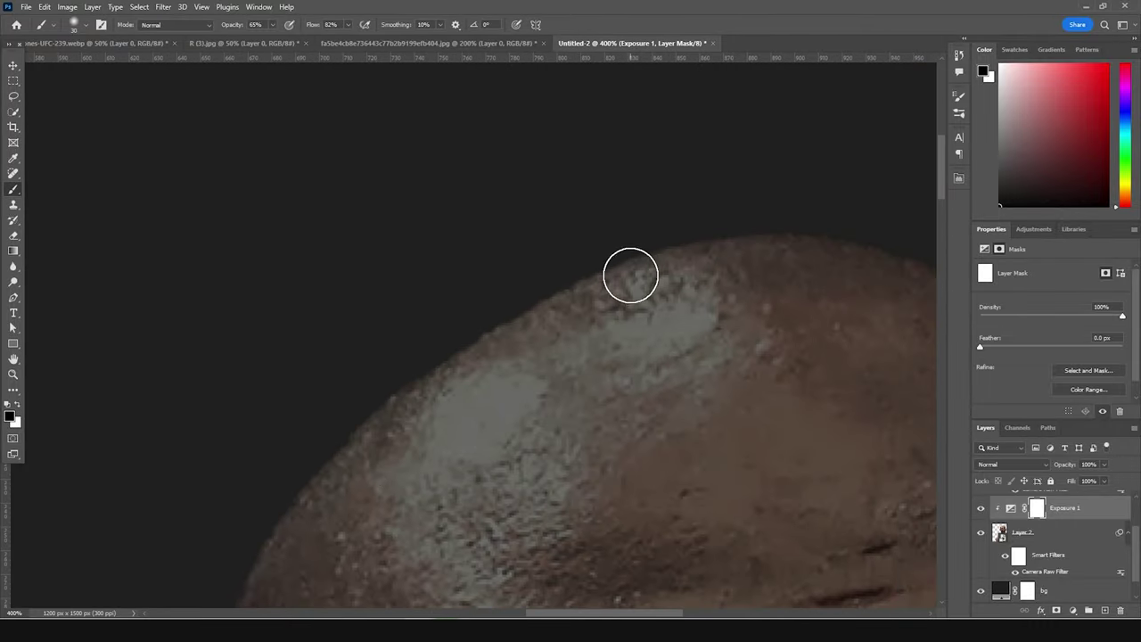
mouse_move(734, 214)
left_mouse_down()
mouse_move(467, 311)
mouse_move(559, 265)
mouse_move(352, 373)
mouse_move(448, 332)
mouse_move(251, 486)
left_mouse_up()
left_click_drag(387, 358, 469, 209)
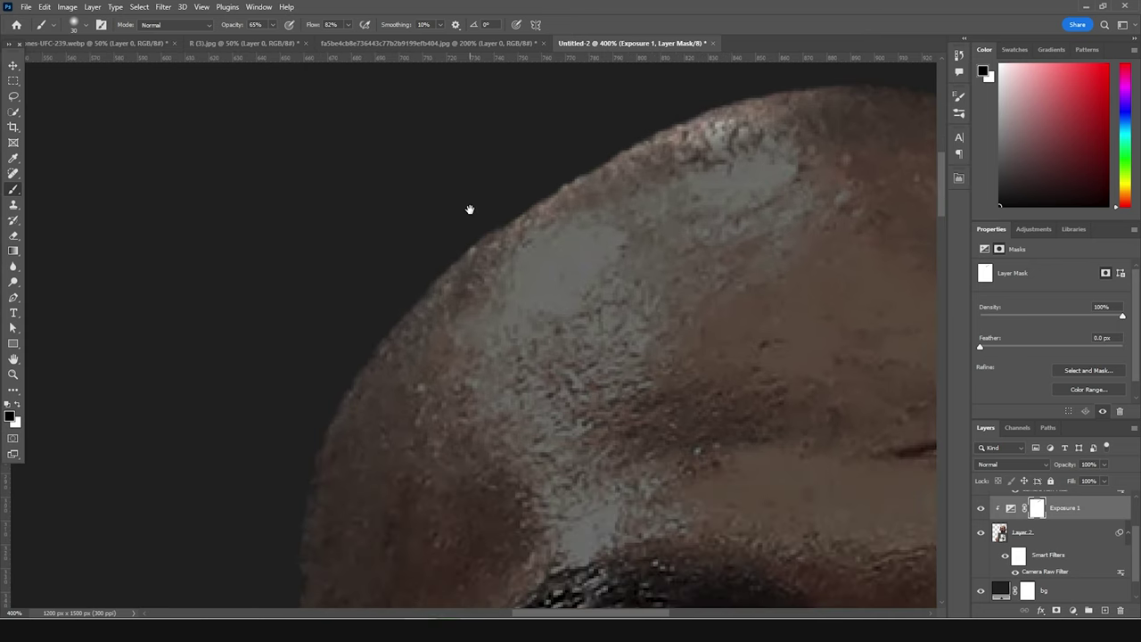
mouse_move(362, 428)
left_mouse_down()
mouse_move(413, 171)
mouse_move(362, 260)
mouse_move(381, 298)
mouse_move(505, 217)
left_mouse_up()
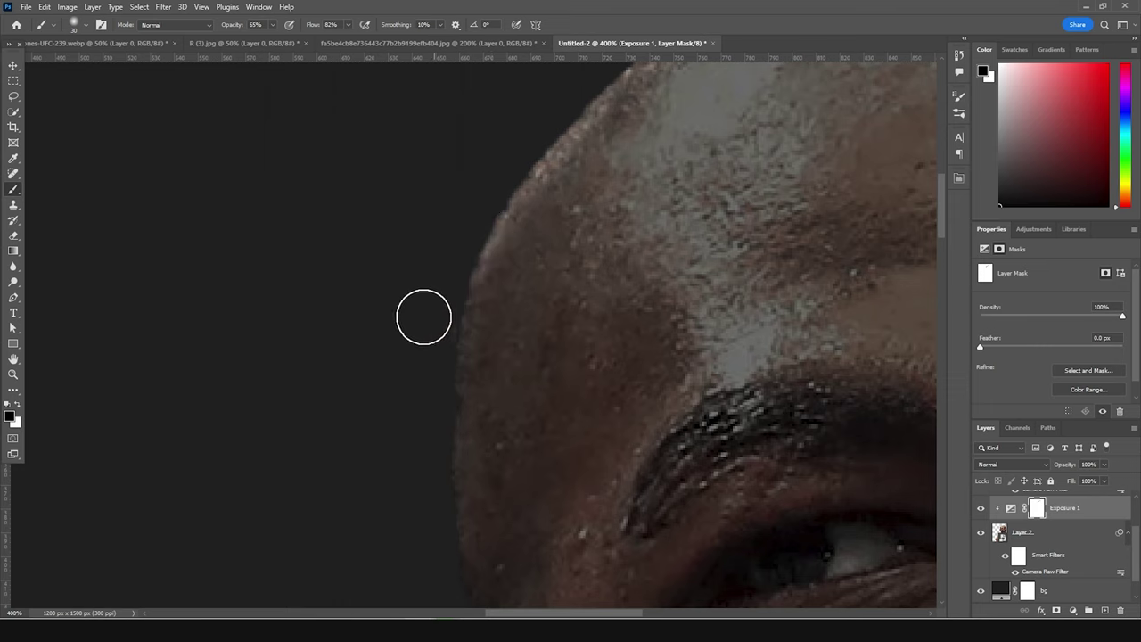
Paint black on the Exposure 1 mask along the temple and outer rim of the ear above the small fighter.
left_click_drag(430, 493, 418, 151)
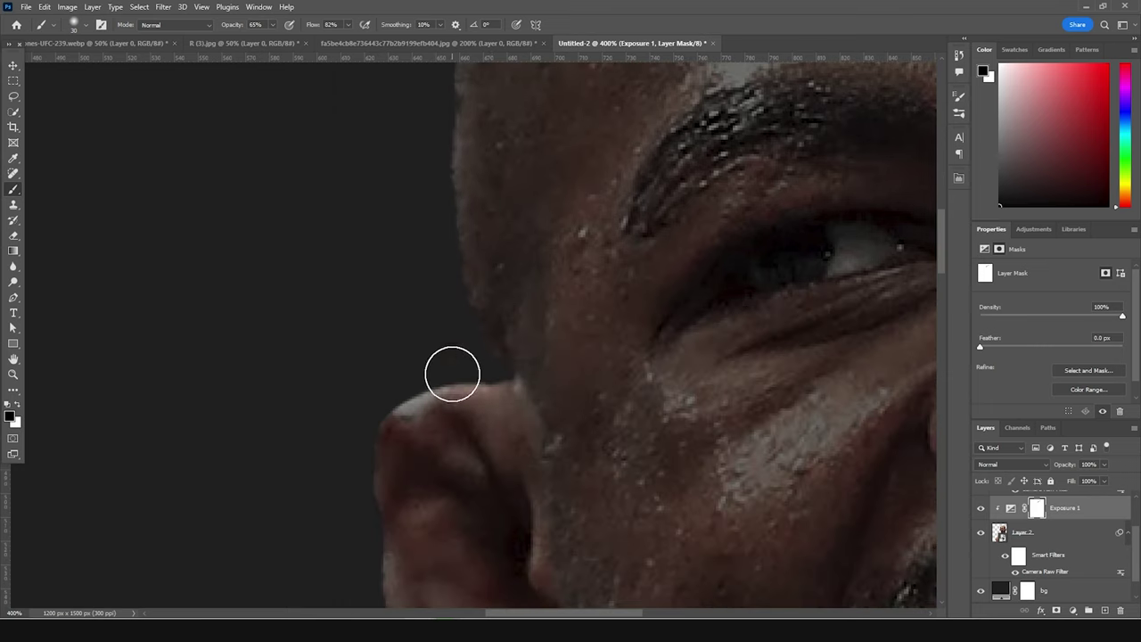
left_click_drag(383, 428, 421, 203)
mouse_move(389, 250)
left_mouse_down()
mouse_move(432, 476)
mouse_move(536, 515)
left_mouse_up()
mouse_move(443, 458)
left_mouse_down()
mouse_move(542, 538)
mouse_move(518, 219)
left_mouse_up()
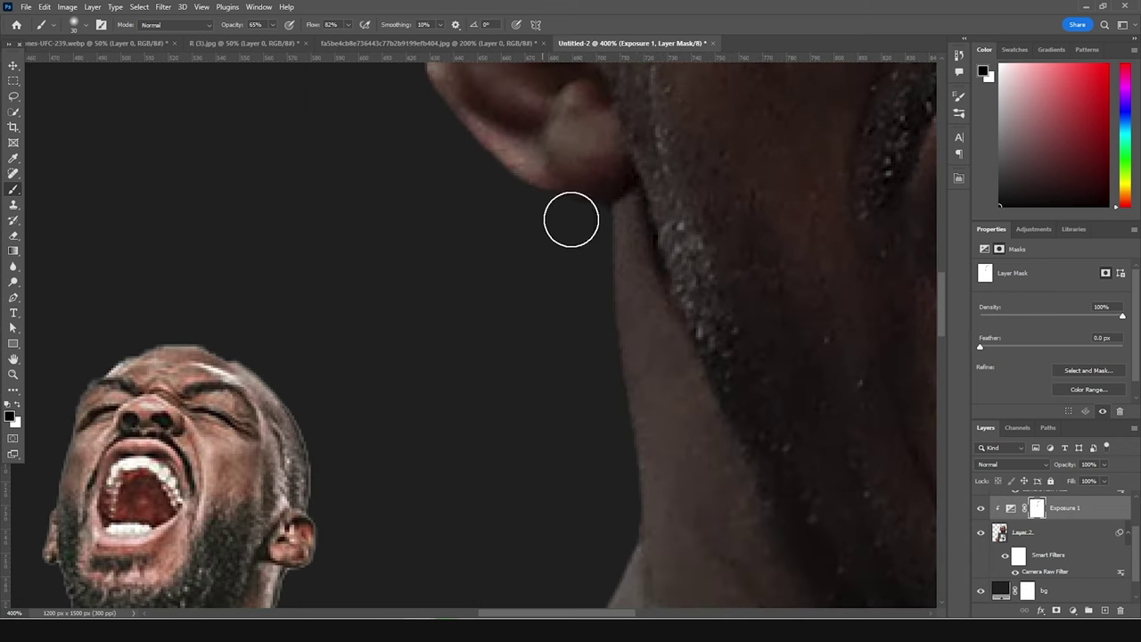
Paint black on the Exposure 1 mask along the portrait's neck and shoulder edge behind the full-body fighter.
mouse_move(611, 235)
left_mouse_down()
mouse_move(630, 546)
mouse_move(617, 582)
left_mouse_up()
left_click_drag(613, 497, 630, 181)
mouse_move(641, 220)
left_mouse_down()
mouse_move(576, 351)
mouse_move(425, 485)
mouse_move(488, 439)
mouse_move(441, 468)
mouse_move(509, 420)
left_mouse_up()
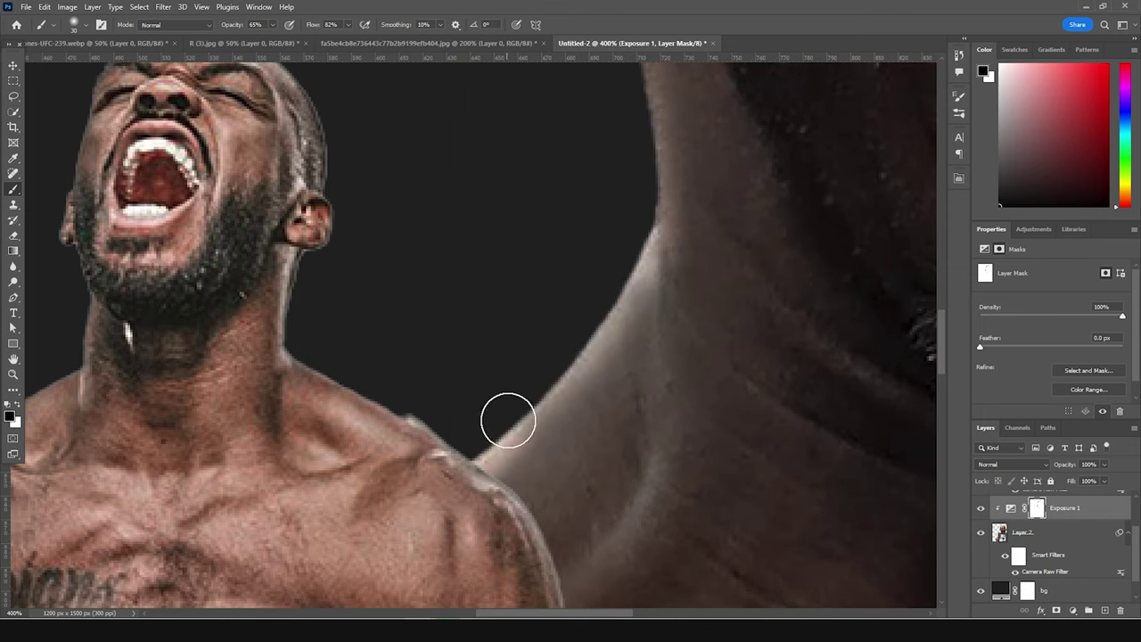
left_click(232, 613)
left_click_drag(669, 459, 107, 119)
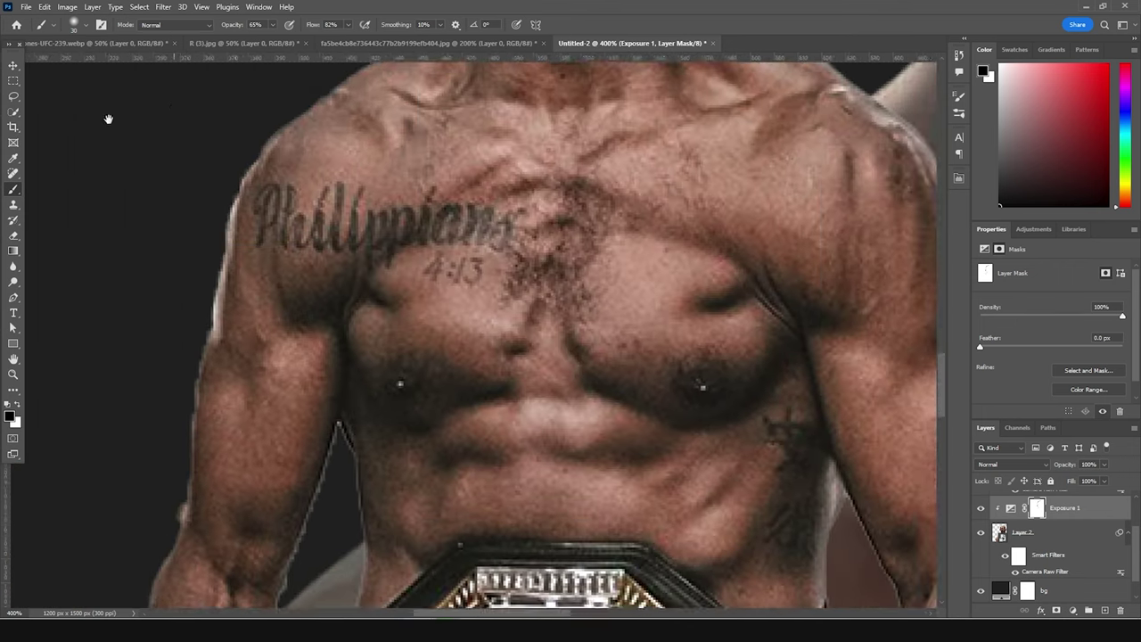
left_click_drag(314, 405, 173, 389)
left_click_drag(487, 421, 31, 584)
left_click_drag(372, 138, 175, 416)
Brighten the inner folds of the portrait's ear on the Exposure 1 mask with a small black brush of about 7 px.
key("ctrl+minus")
key("ctrl+minus")
scroll(176, 421, "down", 5)
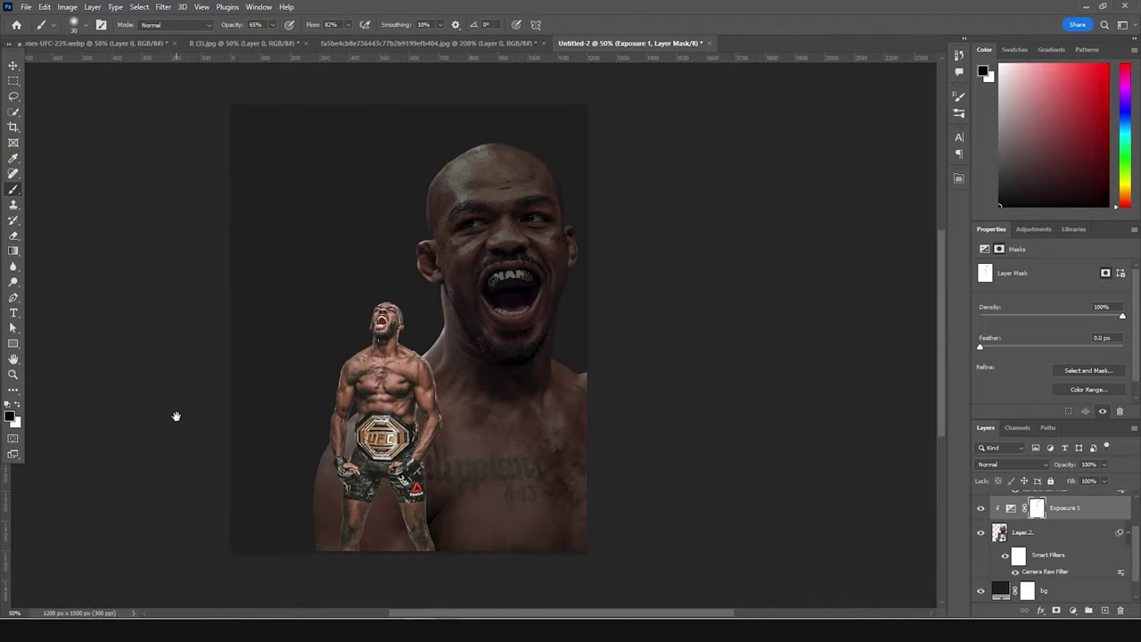
left_click_drag(485, 311, 464, 400)
scroll(469, 403, "up", 1)
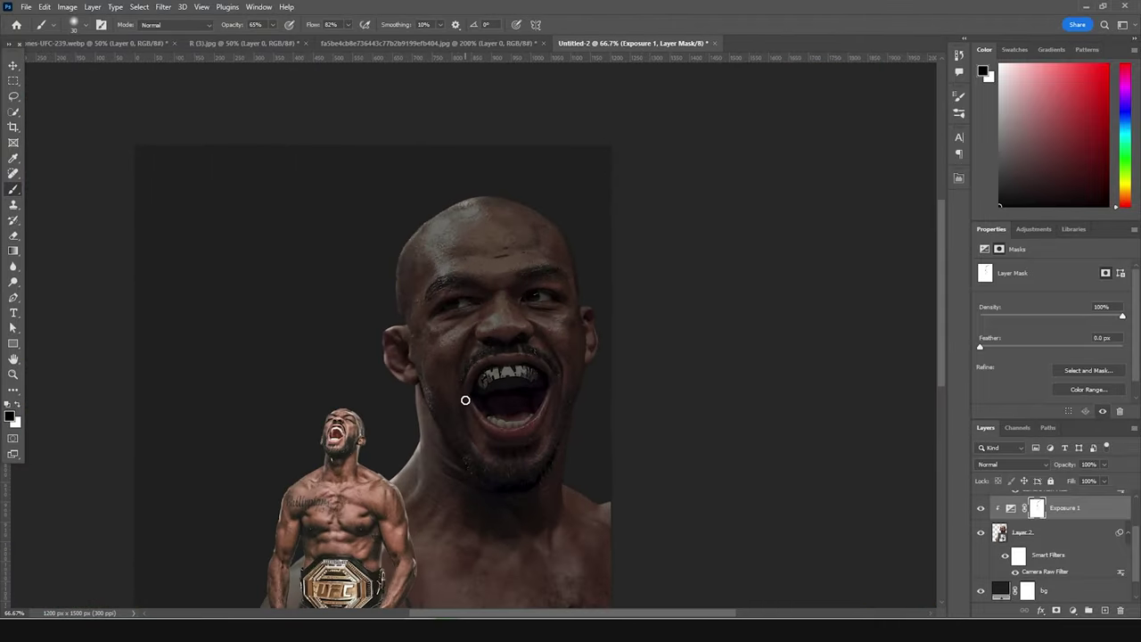
scroll(468, 406, "up", 1)
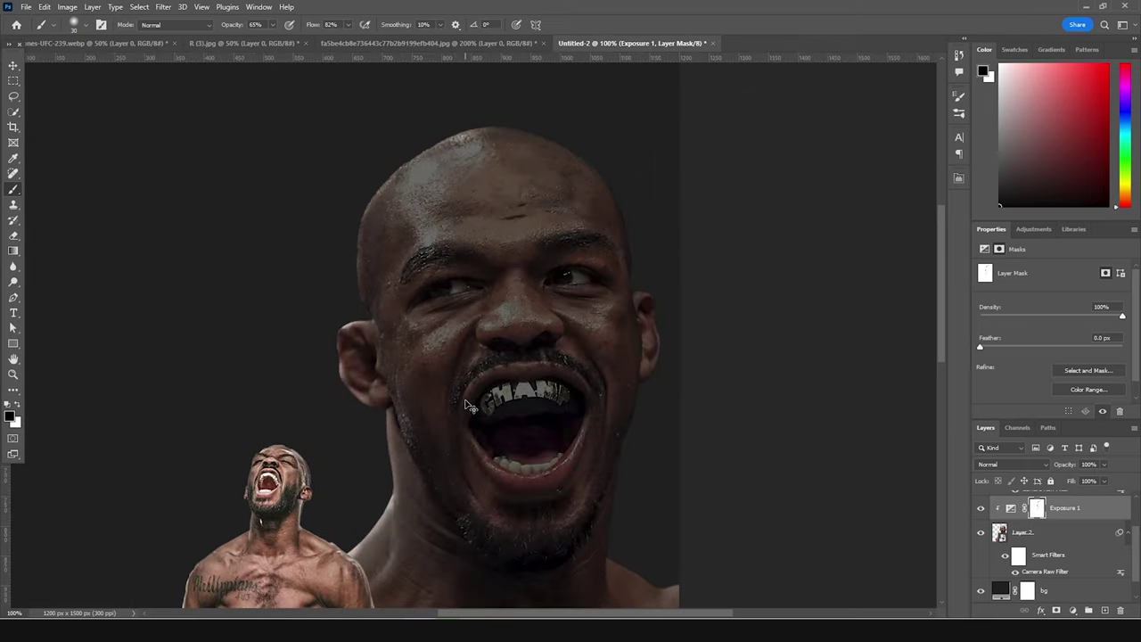
scroll(468, 406, "up", 3)
left_click_drag(175, 427, 341, 329)
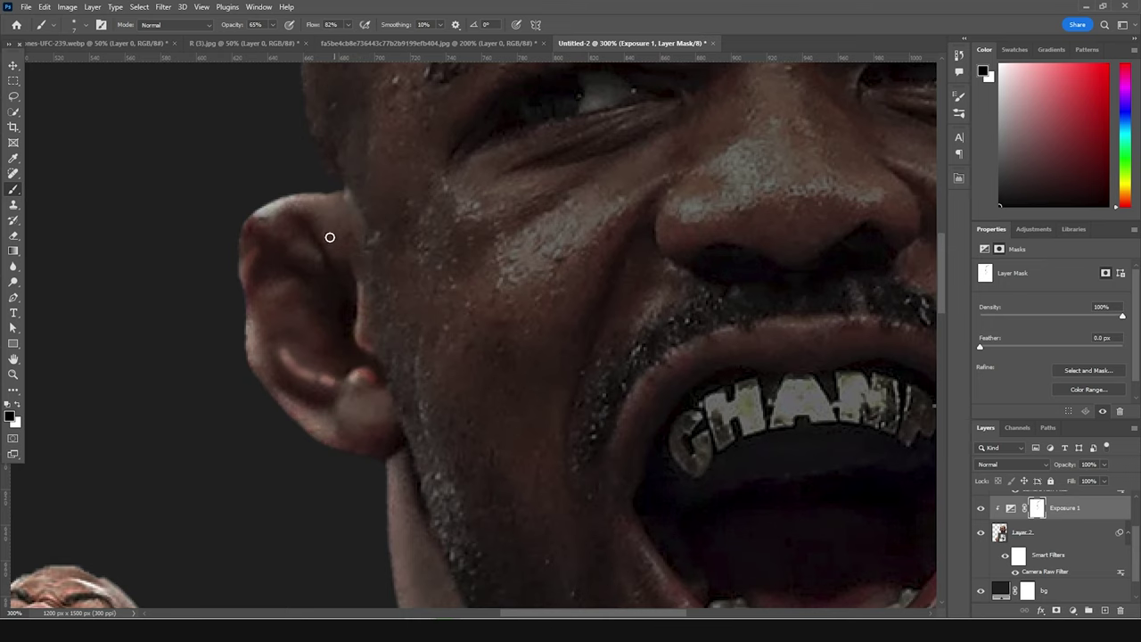
left_click_drag(408, 203, 378, 307)
Lower the brush opacity to 33% and paint highlights on the Exposure 1 mask along the cheek fold beside the nose.
left_click(272, 24)
left_click(628, 306)
key("bracketright")
key("bracketright")
key("bracketright")
key("bracketright")
key("bracketright")
key("bracketright")
left_click_drag(509, 408, 659, 263)
scroll(741, 237, "up", 3)
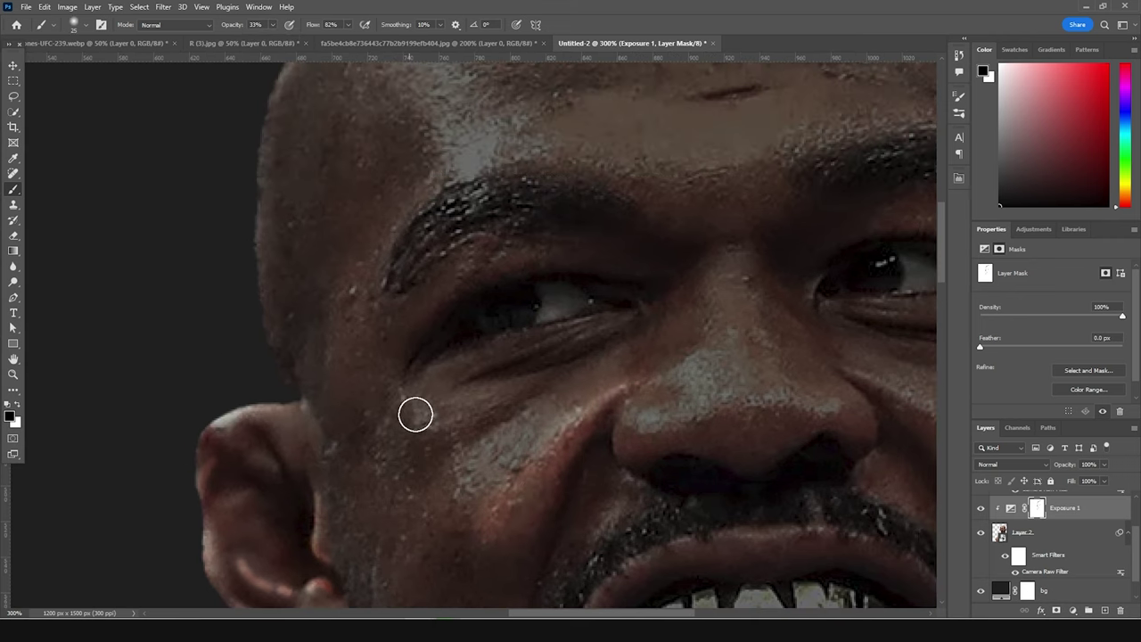
Paint highlights on the Exposure 1 mask over the cheekbone, eyebrow and shiny forehead areas on the side near the small fighter.
scroll(619, 245, "up", 2)
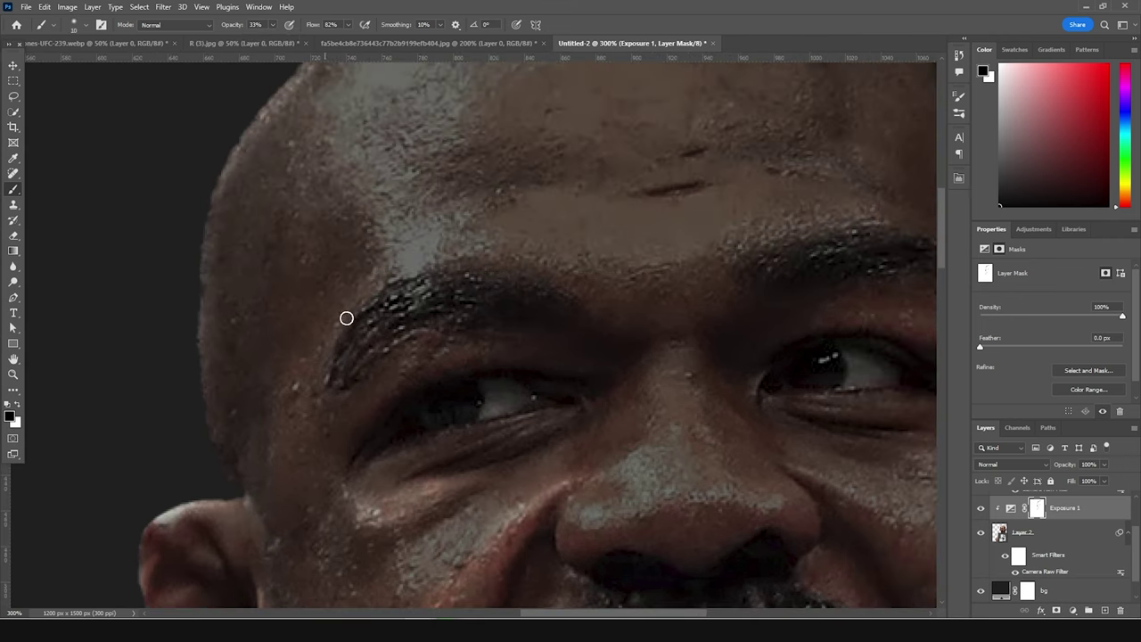
key("bracketright")
key("bracketright")
key("bracketright")
key("bracketright")
key("bracketright")
mouse_move(406, 248)
left_mouse_down()
mouse_move(362, 163)
mouse_move(406, 104)
left_mouse_up()
left_click_drag(489, 138, 474, 309)
mouse_move(350, 264)
left_mouse_down()
mouse_move(398, 221)
mouse_move(316, 214)
mouse_move(484, 395)
left_mouse_up()
Paint highlights on the Exposure 1 mask over the portrait's nose and nose bridge with a brush of about 40 px.
scroll(484, 395, "down", 5)
scroll(365, 387, "right", 6)
left_click_drag(292, 429, 336, 335)
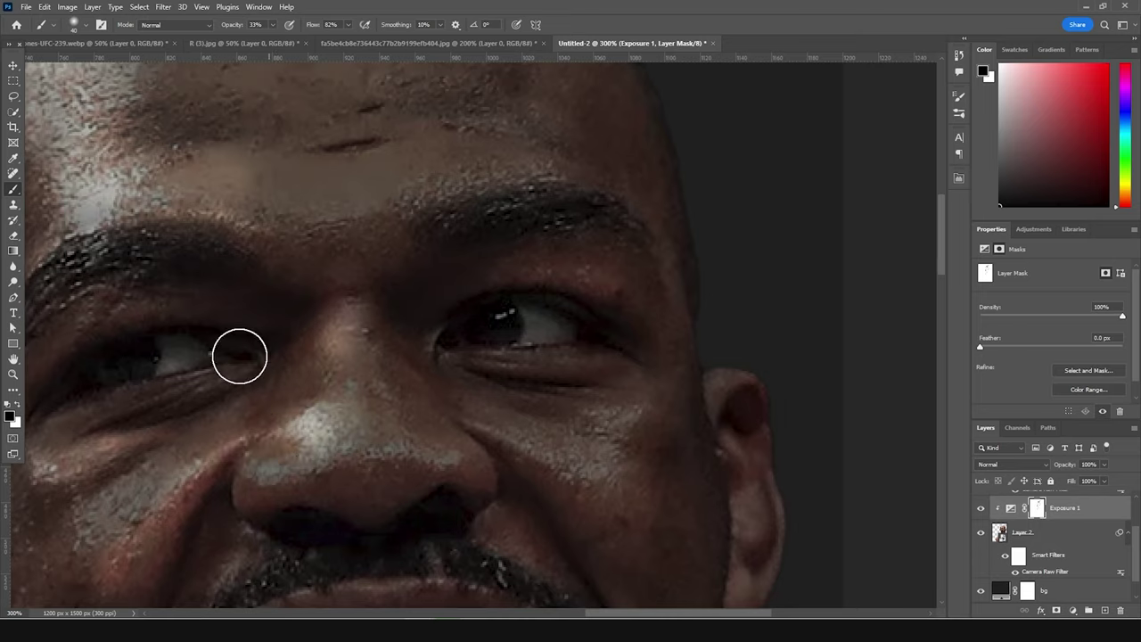
left_click_drag(426, 334, 441, 196)
left_click_drag(289, 337, 278, 345)
Paint highlights on the Exposure 1 mask over the portrait's lettered upper teeth, lower teeth and lips.
left_click_drag(349, 456, 468, 281)
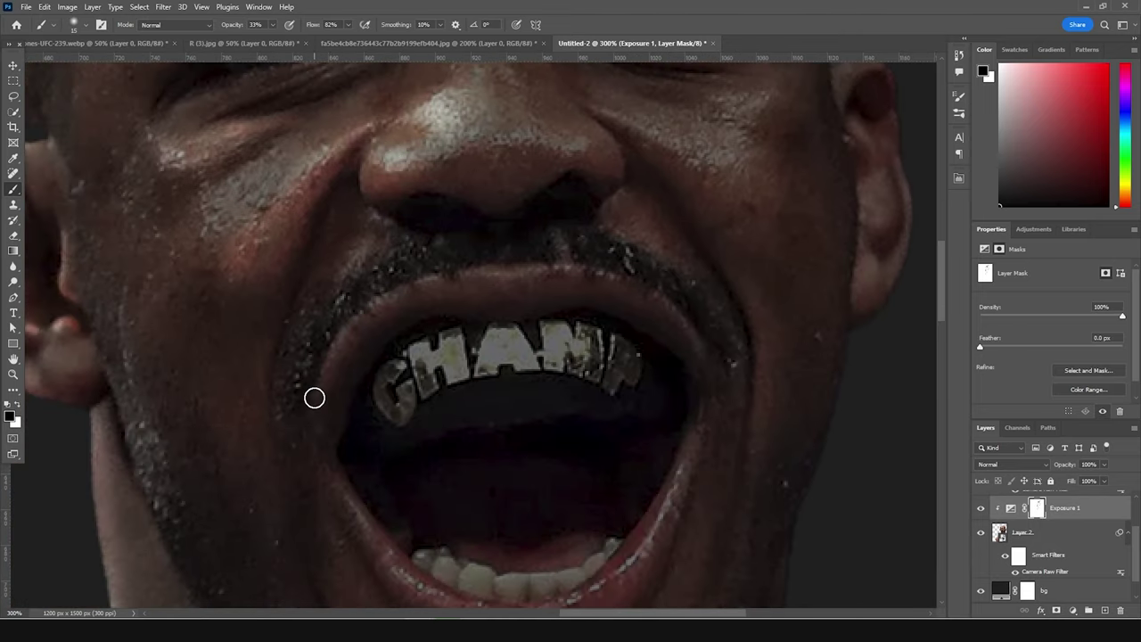
scroll(585, 543, "down", 3)
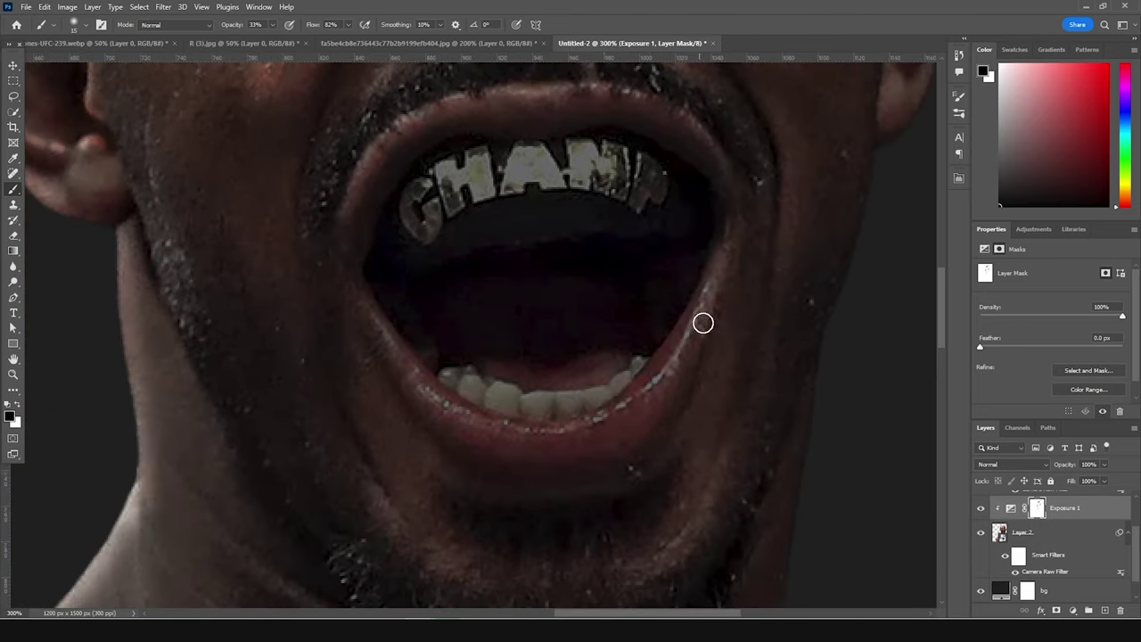
mouse_move(495, 407)
left_mouse_down()
mouse_move(607, 395)
mouse_move(484, 379)
left_mouse_up()
key("bracketright")
key("bracketright")
key("bracketright")
mouse_move(451, 207)
left_mouse_down()
mouse_move(566, 157)
mouse_move(602, 172)
mouse_move(578, 202)
mouse_move(437, 217)
left_mouse_up()
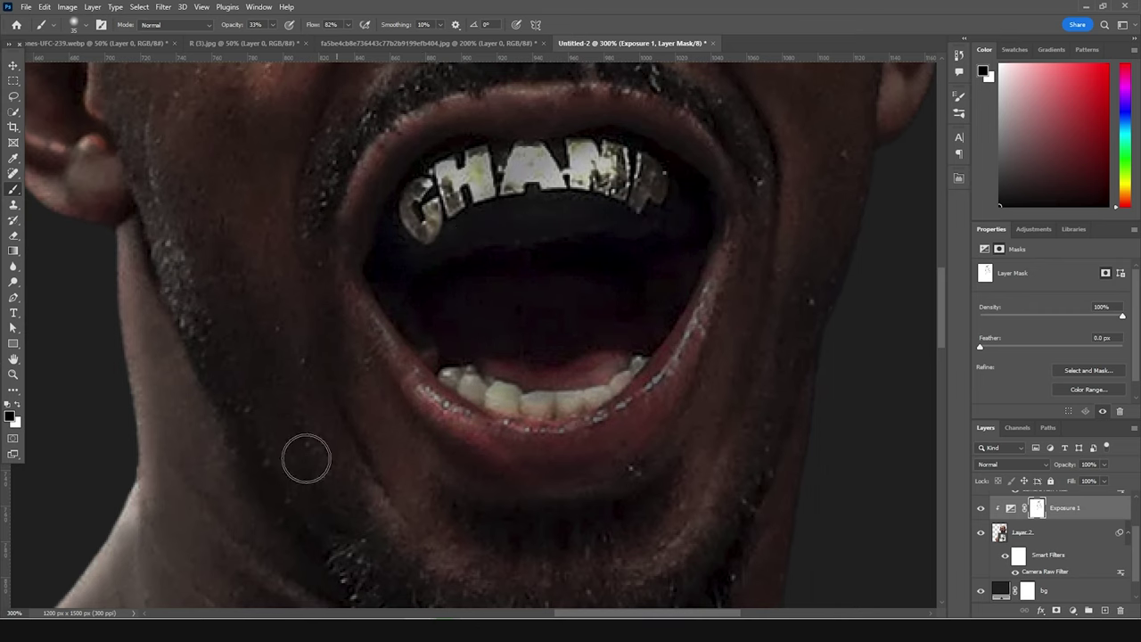
left_click_drag(717, 285, 658, 378)
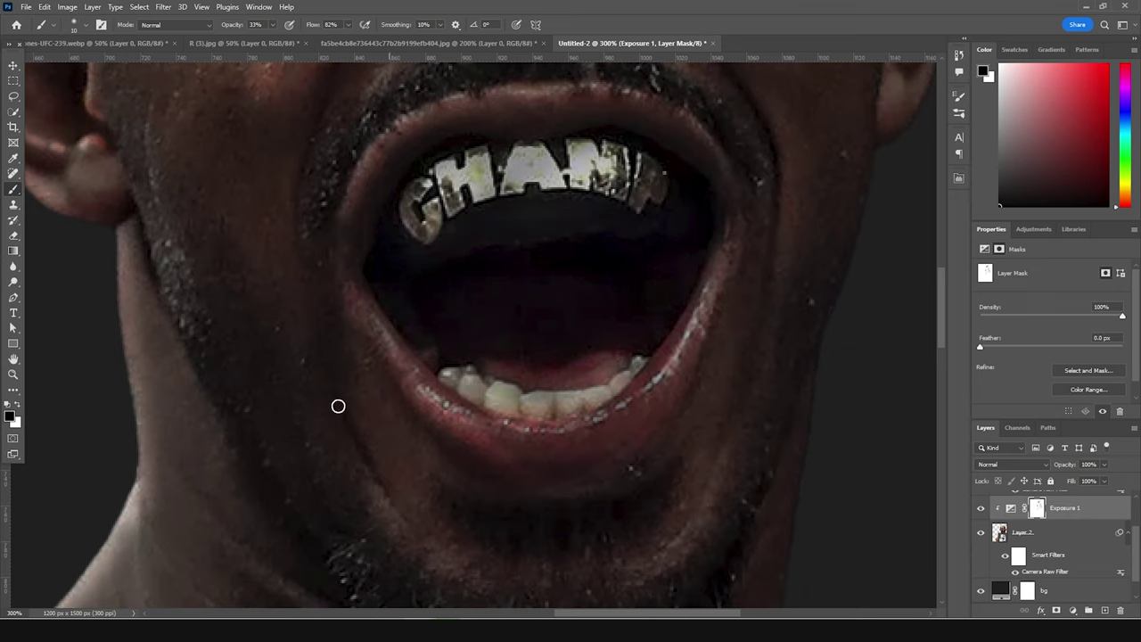
Paint soft highlights on the Exposure 1 mask around the portrait's chin and lower lip with a 35 px brush.
key("bracketright")
key("bracketright")
key("bracketright")
left_click_drag(363, 483, 501, 573)
left_click_drag(719, 501, 701, 328)
left_click_drag(710, 277, 617, 394)
Paint highlights on the Exposure 1 mask over the far cheekbone, upper eyelid and brow of the portrait.
scroll(760, 365, "up", 6)
scroll(624, 392, "right", 3)
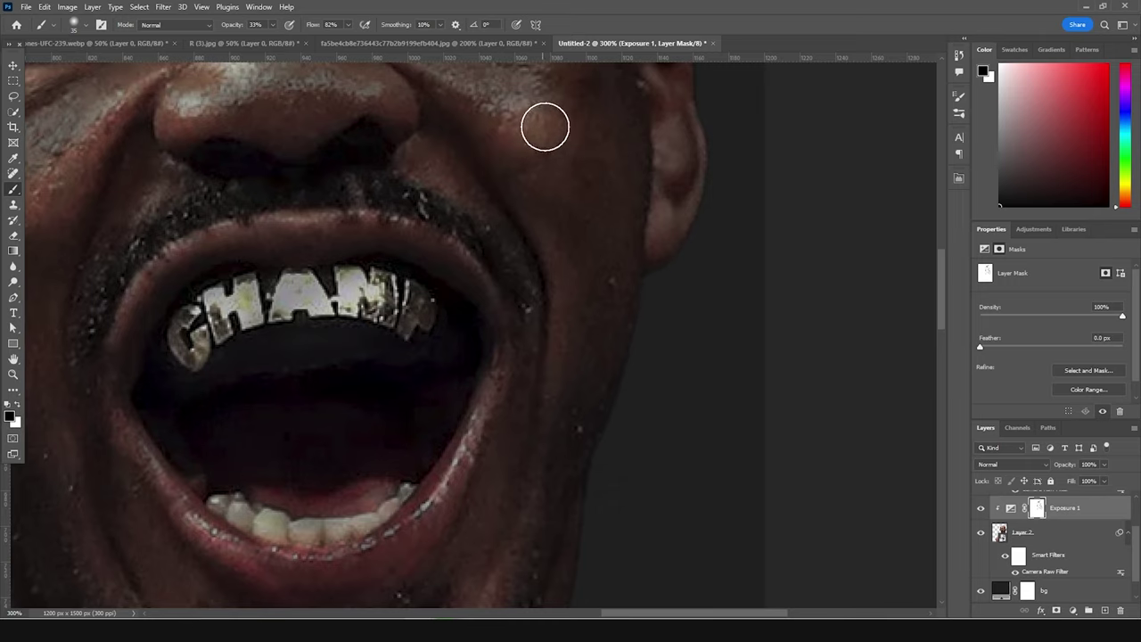
scroll(556, 365, "up", 5)
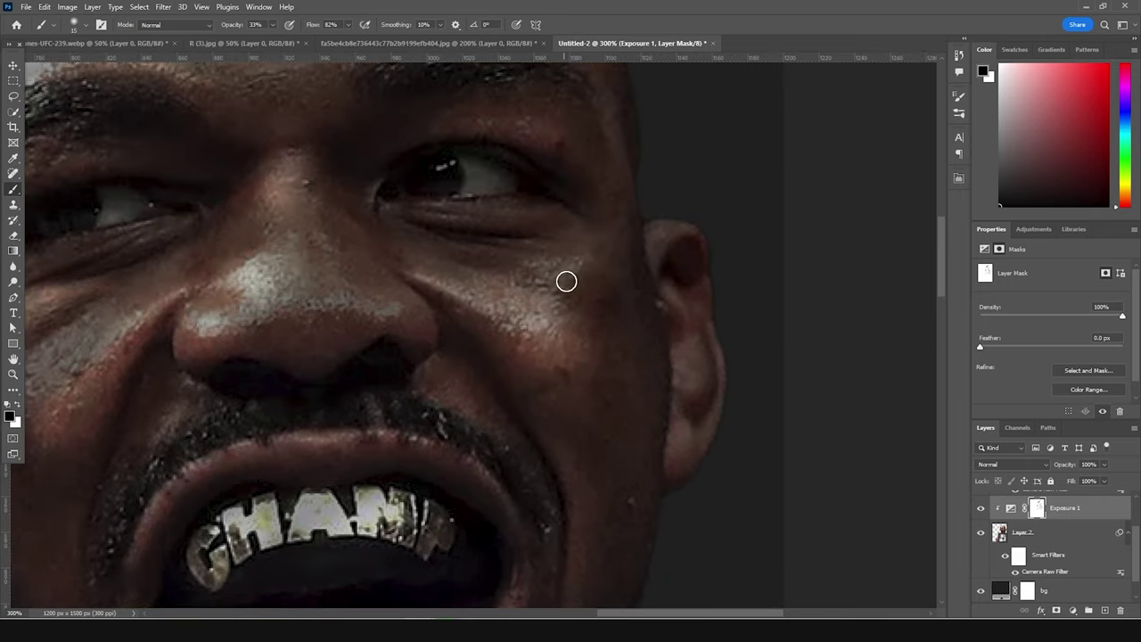
left_click_drag(616, 196, 628, 450)
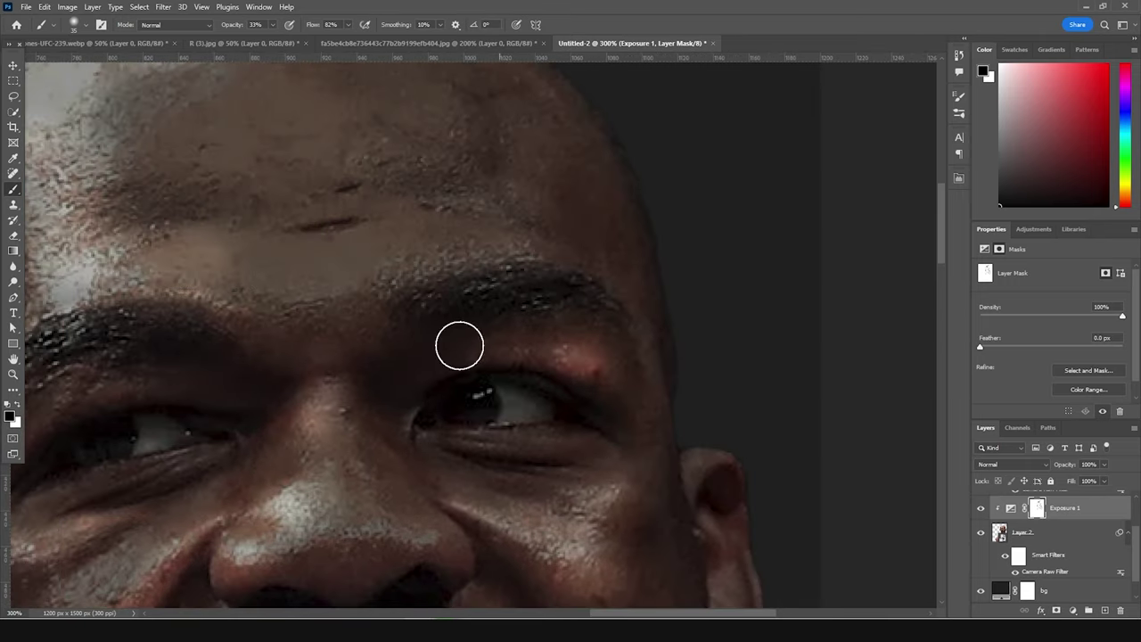
scroll(458, 344, "left", 5)
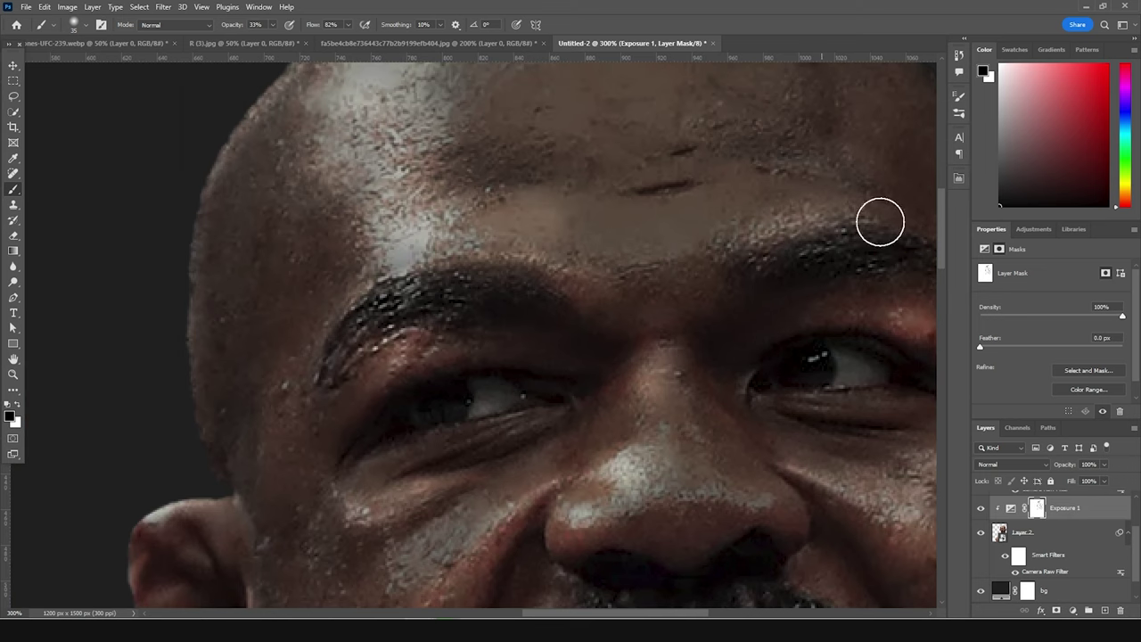
Compare the portrait with the Exposure 1 adjustment hidden and shown.
key("ctrl+minus")
key("ctrl+minus")
key("ctrl+minus")
key("ctrl+minus")
key("ctrl+minus")
left_click_drag(477, 404, 431, 341)
left_click(981, 507)
left_click(980, 507)
Paint highlights on the Exposure 1 mask over the portrait's beard, neck, shoulders and chest at 33% brush opacity.
key("ctrl+plus")
key("ctrl+plus")
key("ctrl+plus")
key("ctrl+plus")
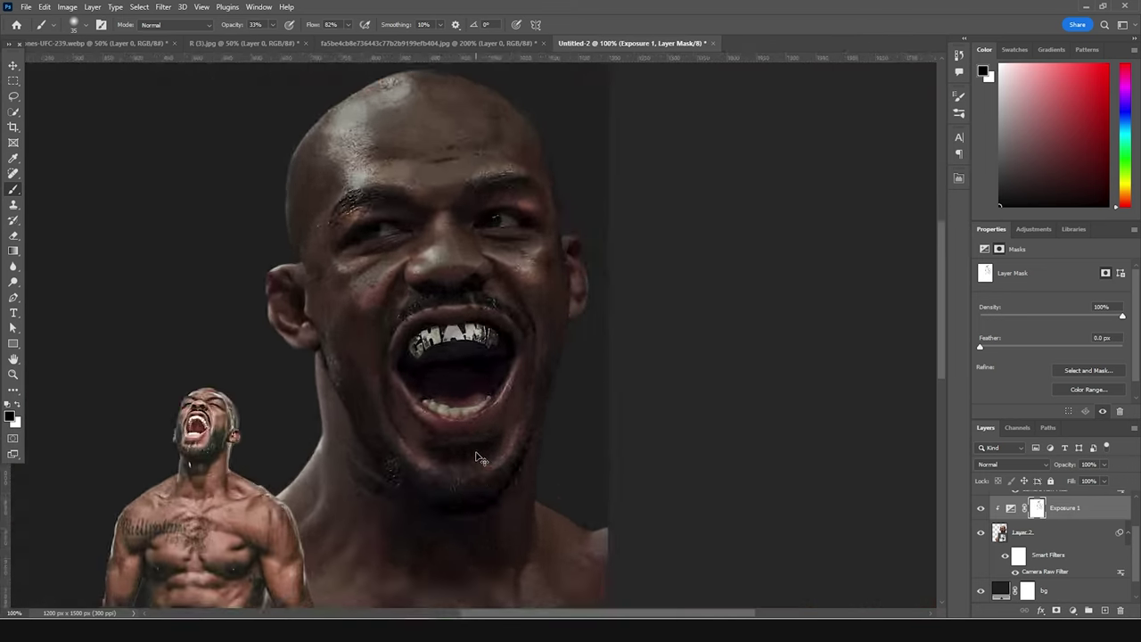
left_click_drag(473, 451, 472, 372)
left_click_drag(409, 388, 365, 484)
mouse_move(506, 338)
left_mouse_down()
mouse_move(495, 26)
mouse_move(687, 402)
mouse_move(355, 405)
left_mouse_up()
mouse_move(605, 298)
left_mouse_down()
mouse_move(597, 359)
mouse_move(257, 418)
left_mouse_up()
mouse_move(279, 204)
left_mouse_down()
mouse_move(446, 343)
mouse_move(785, 71)
left_mouse_up()
left_click_drag(632, 408, 565, 437)
left_click_drag(352, 523, 622, 424)
left_click_drag(175, 374, 179, 457)
left_click_drag(226, 332, 245, 476)
mouse_move(290, 390)
left_mouse_down()
mouse_move(300, 519)
mouse_move(328, 569)
left_mouse_up()
left_click_drag(363, 403, 450, 417)
scroll(522, 339, "down", 4)
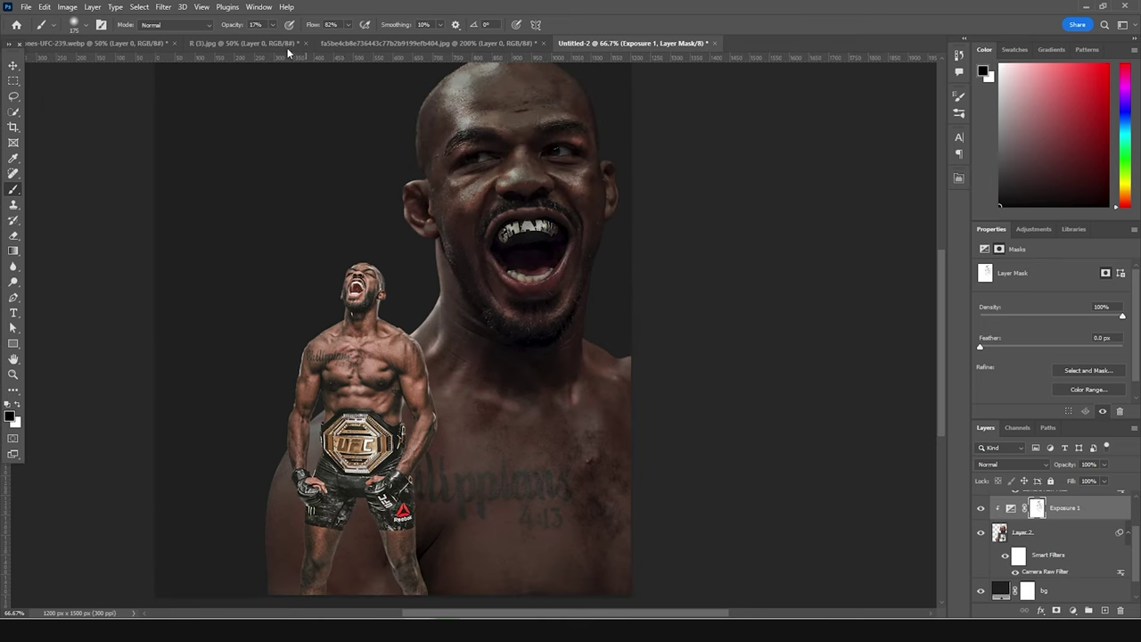
Lower the brush opacity to 17% and softly brighten the portrait's face on the Exposure 1 mask with a large brush up to 250 px.
left_click(273, 25)
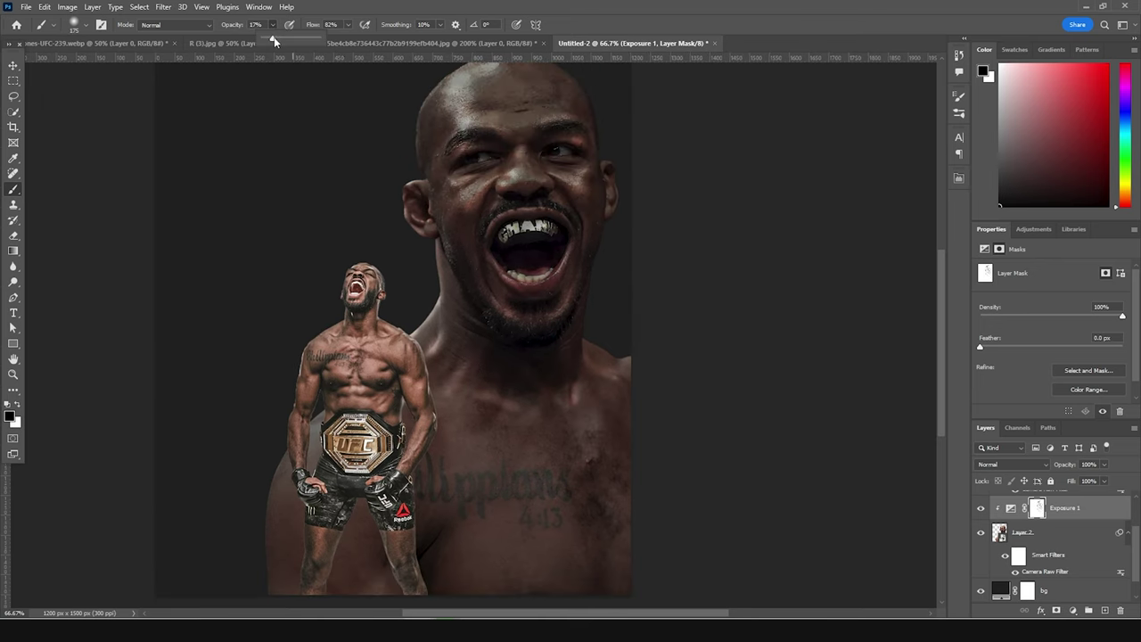
left_click_drag(272, 42, 274, 42)
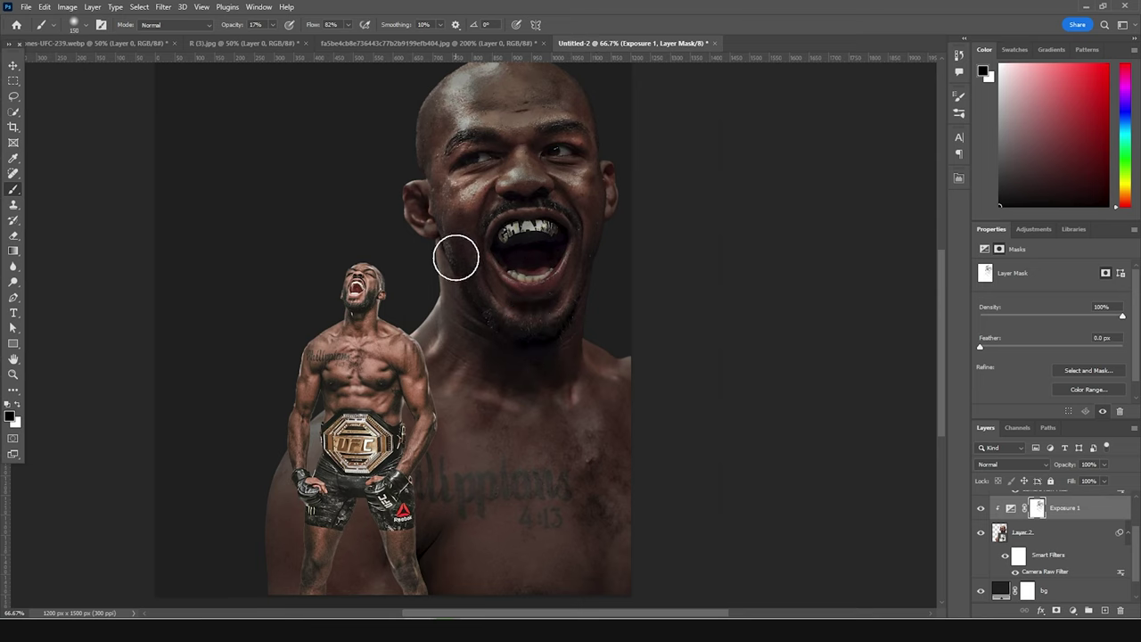
key("bracketright")
key("bracketright")
key("bracketright")
key("bracketright")
key("bracketright")
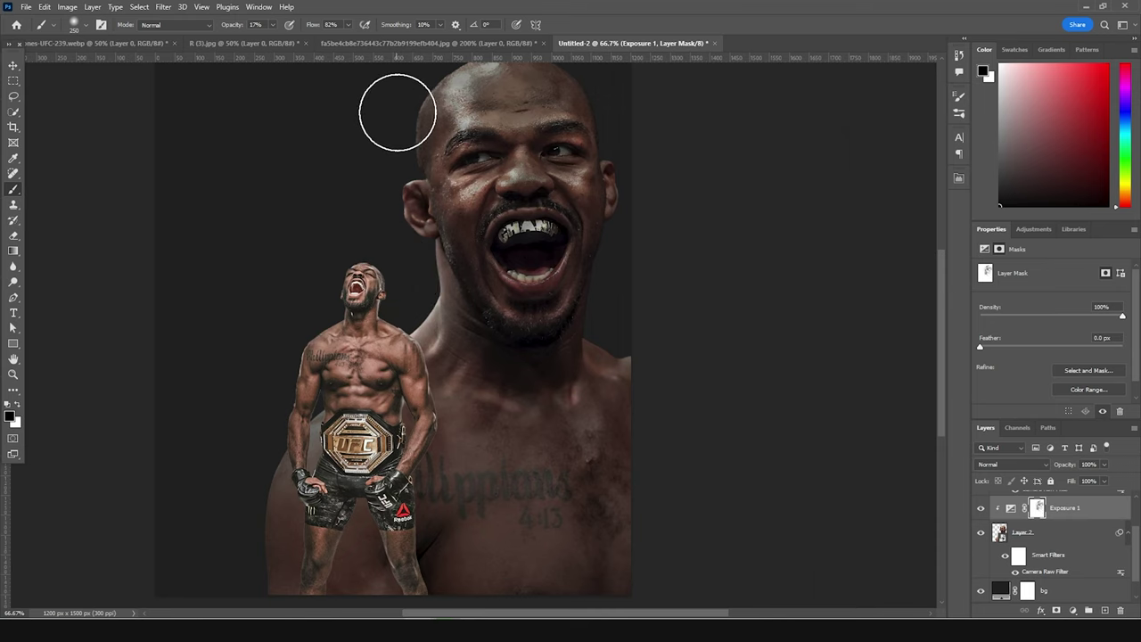
Raise the brush opacity to 80% and paint over the portrait's head on the Exposure 1 mask with the 250 px brush.
left_click_drag(501, 251, 523, 345)
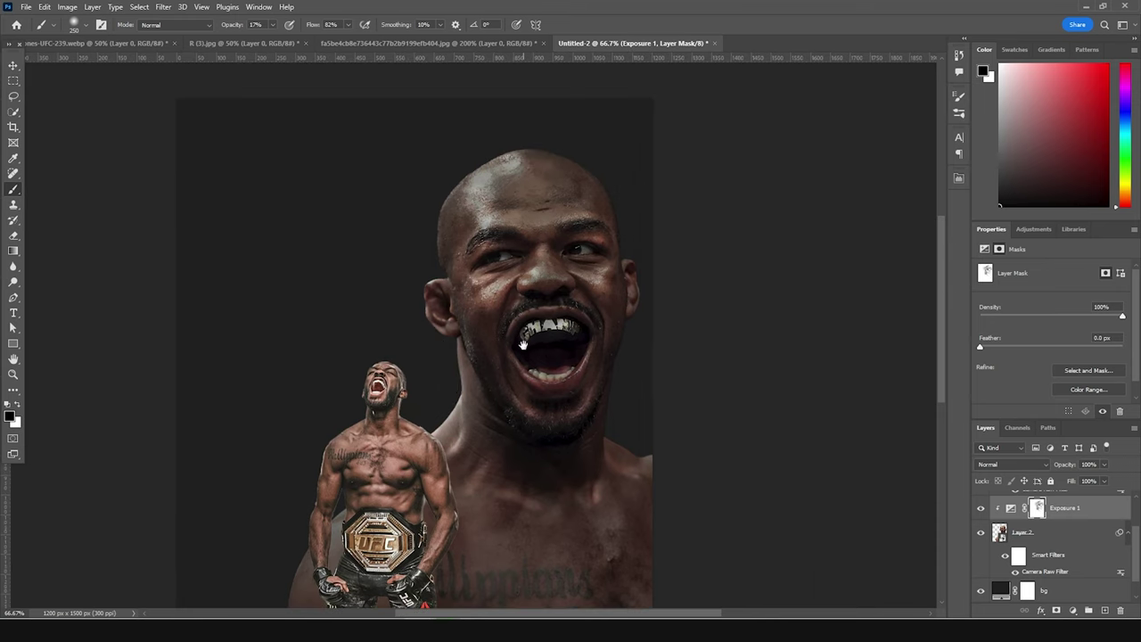
left_click(270, 25)
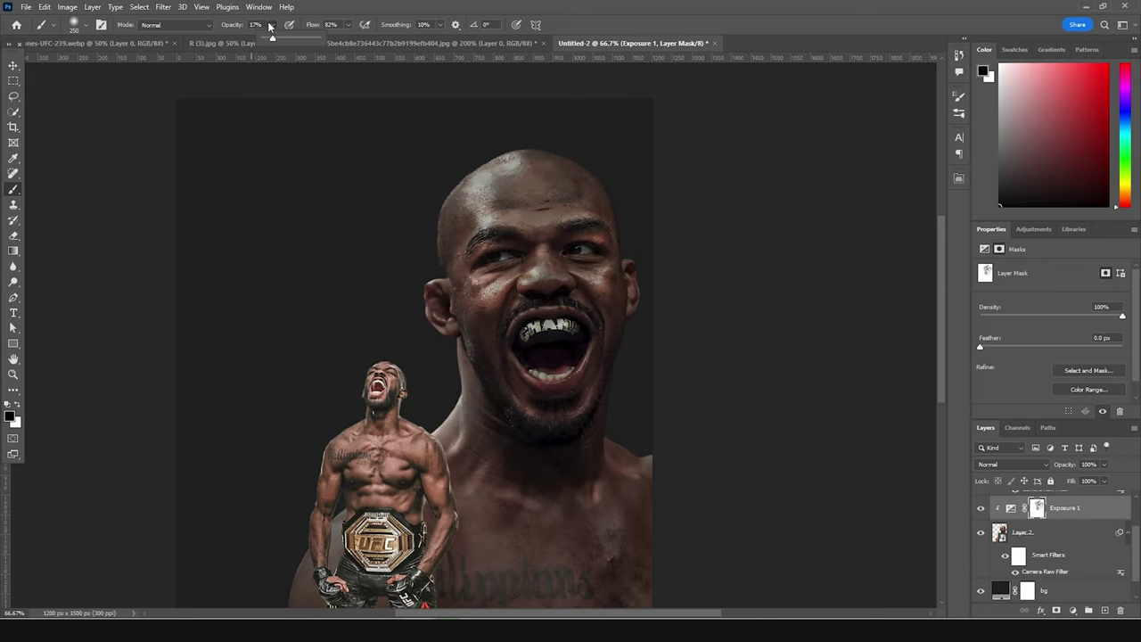
left_click(385, 218)
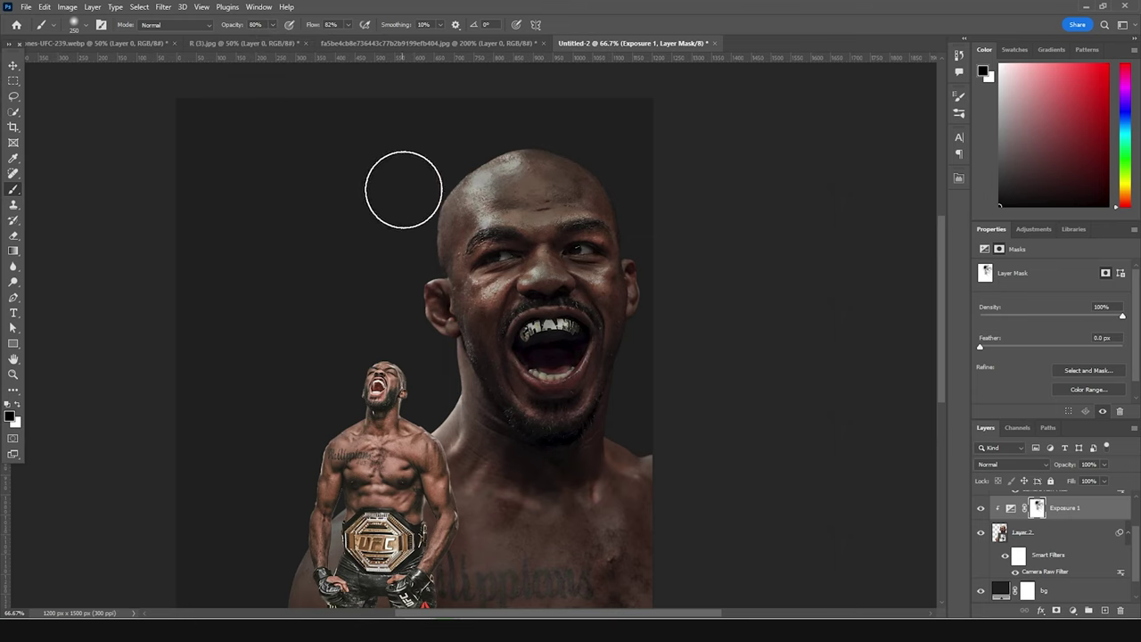
Compare the poster with the Exposure 1 adjustment hidden and shown, viewing the whole composition.
left_click(981, 509)
left_click(981, 508)
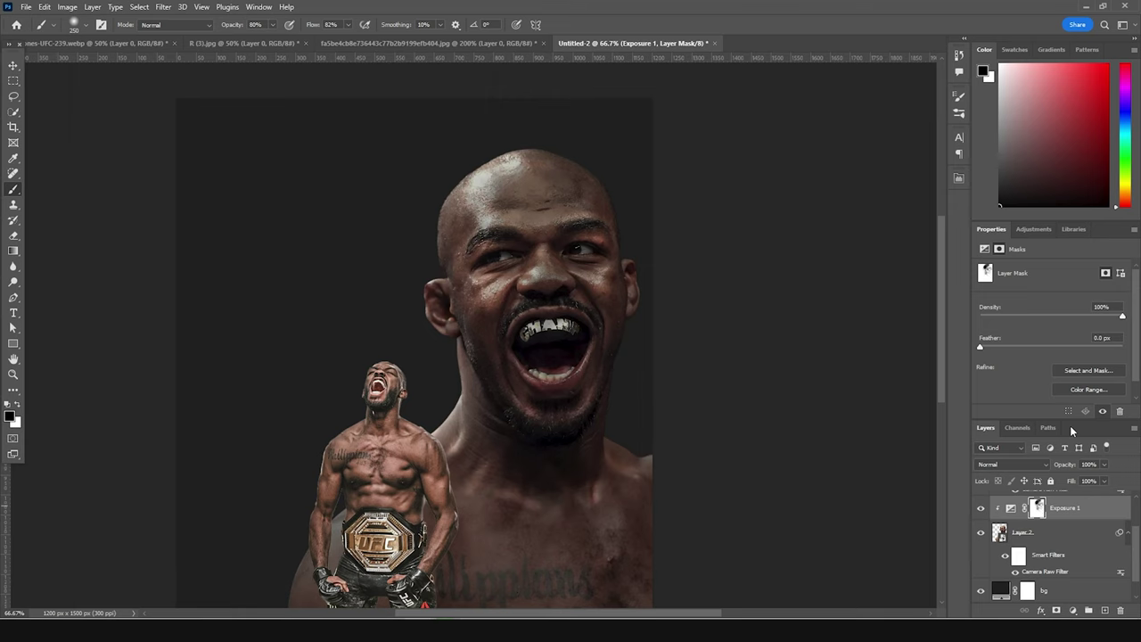
key("ctrl+minus")
key("ctrl+minus")
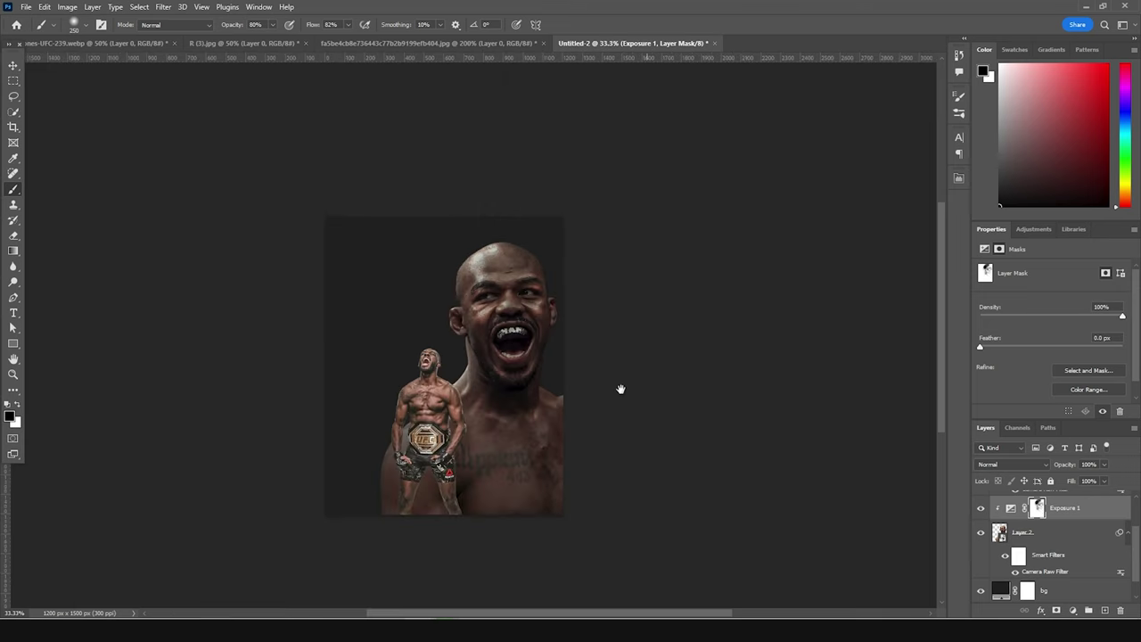
left_click_drag(544, 406, 525, 395)
Add a Curves adjustment above Exposure 1, pull its RGB midtones down to darken, and clip it to the portrait.
scroll(1063, 533, "up", 2)
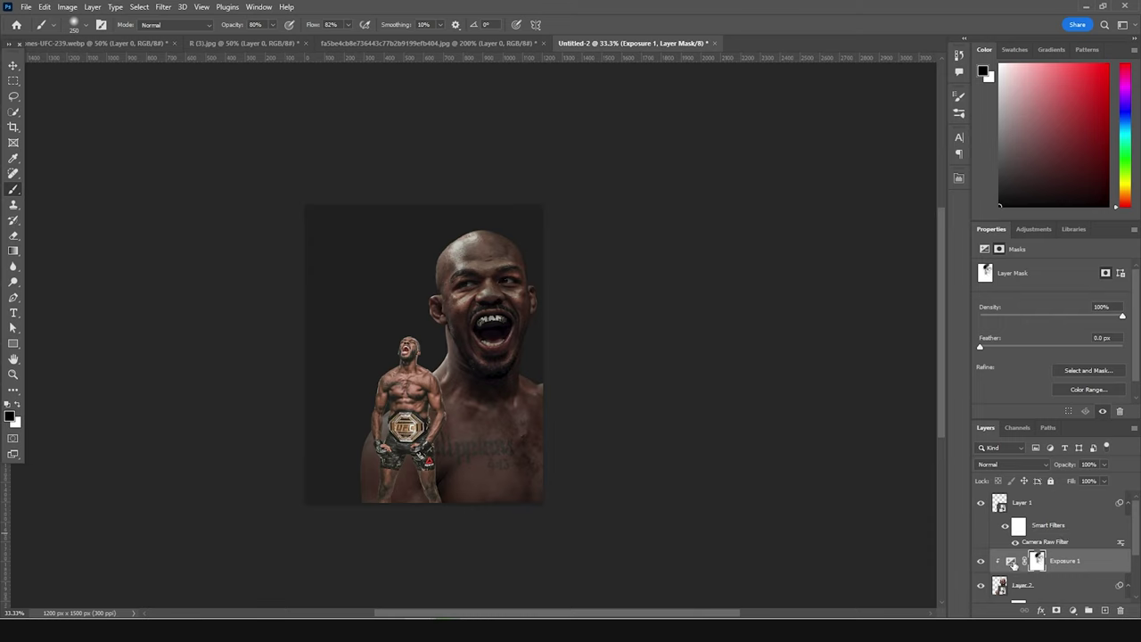
left_click(1074, 612)
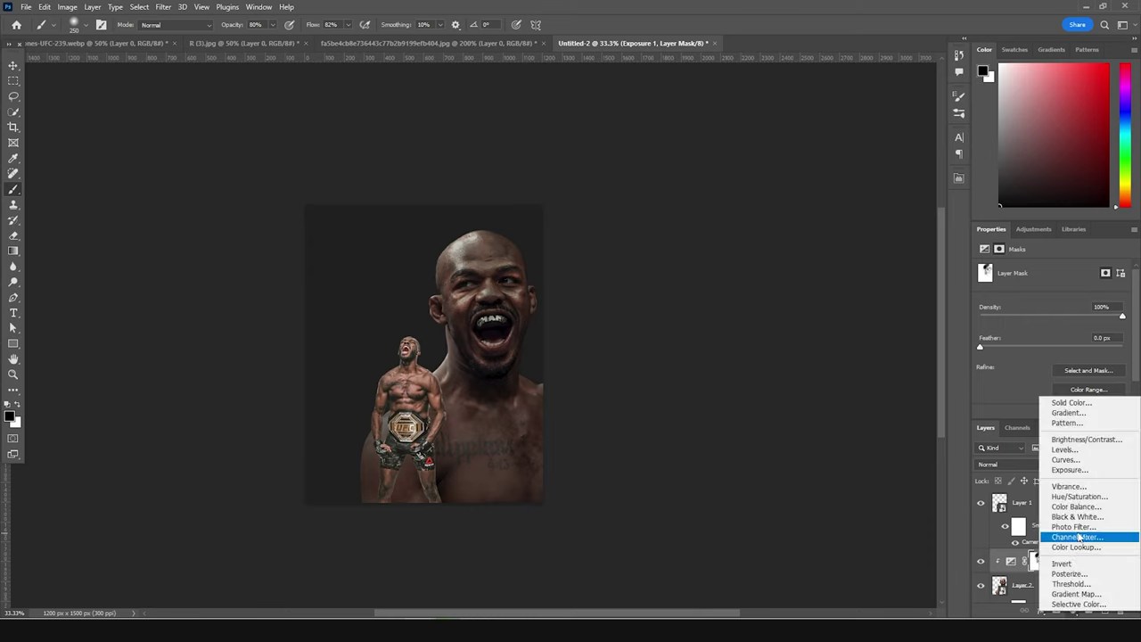
left_click(1068, 460)
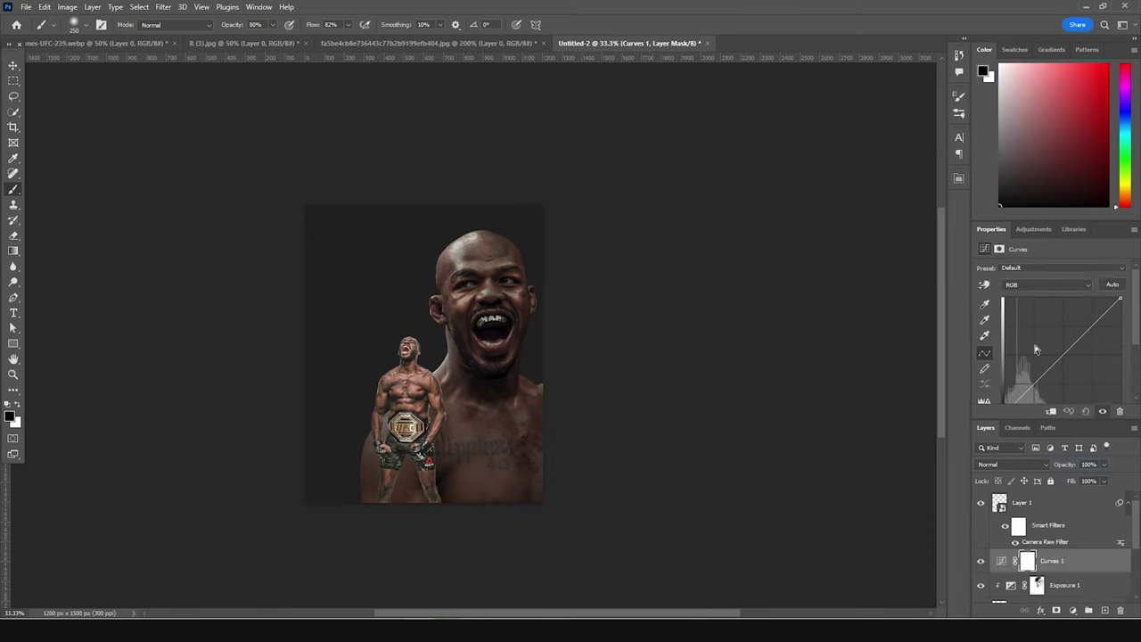
left_click_drag(1070, 342, 1081, 351)
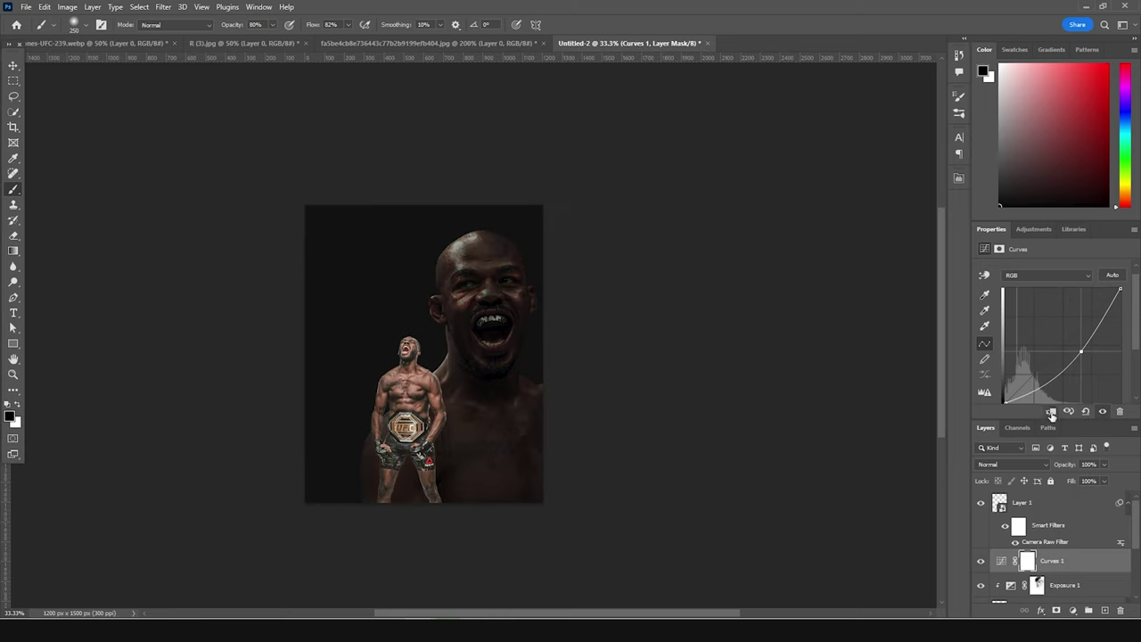
left_click(1052, 413)
left_click(1040, 571)
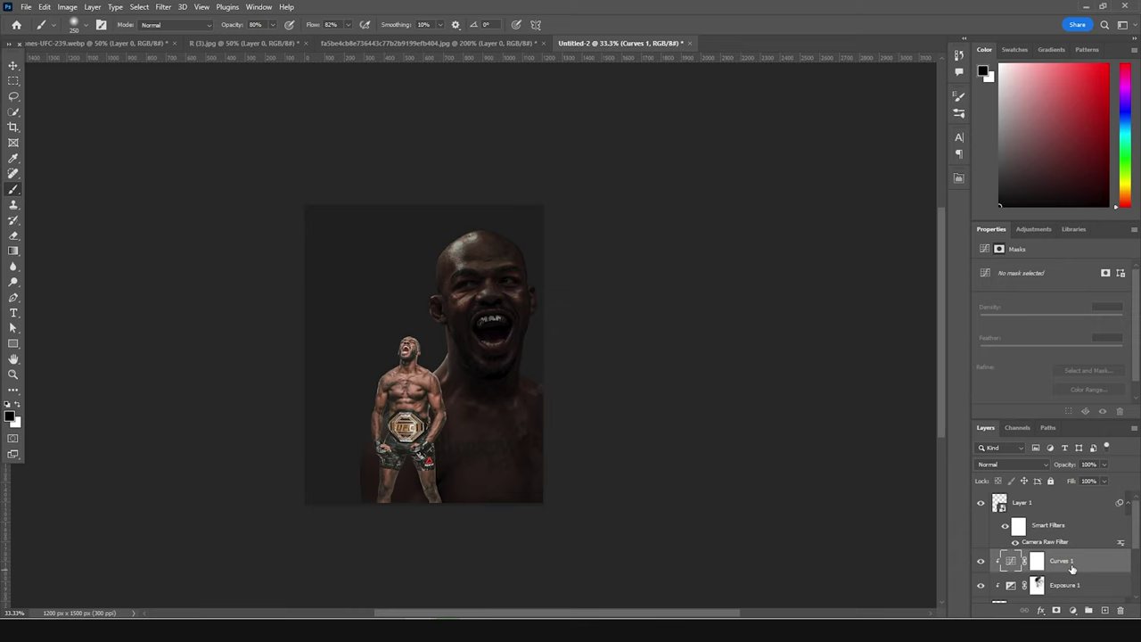
Rename the Curves adjustment as shadows and invert its mask to black.
double_click(1072, 565)
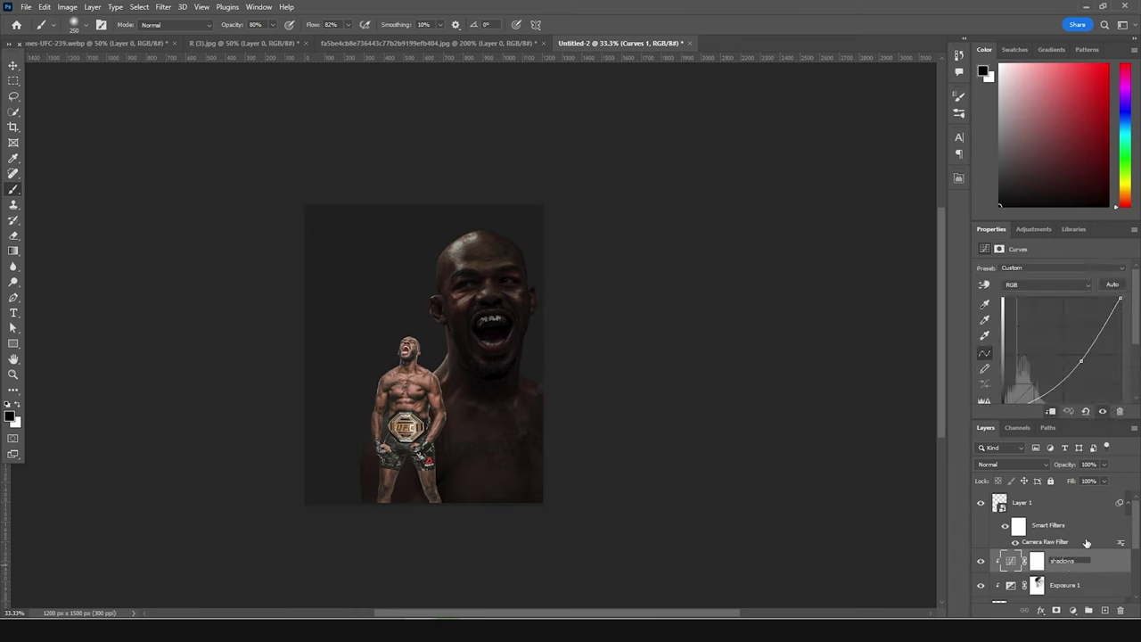
left_click(1037, 563)
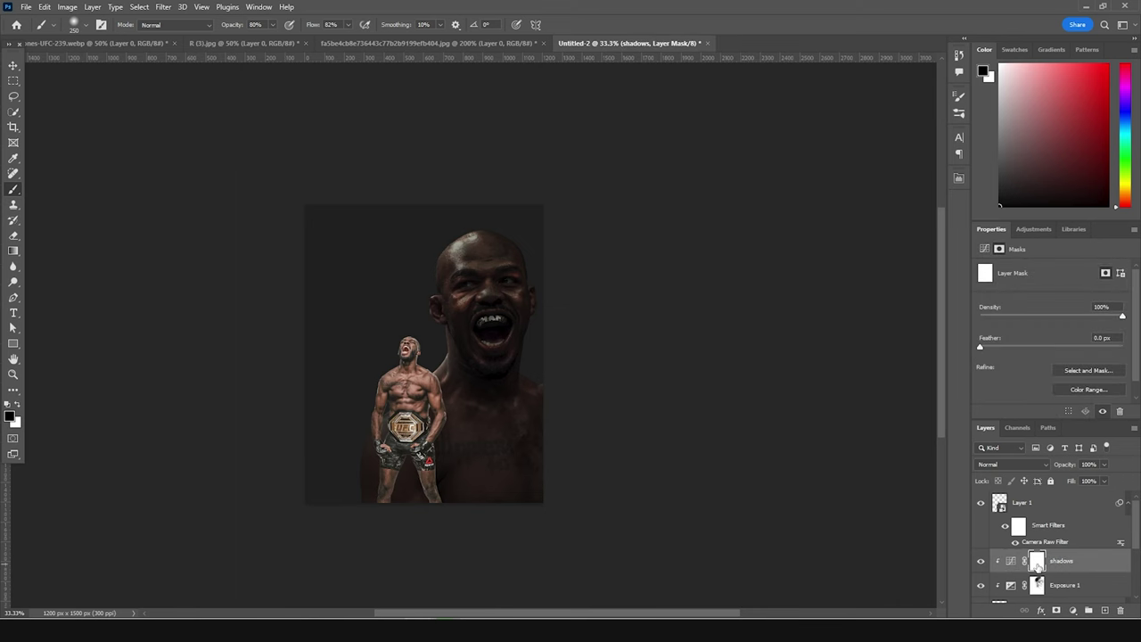
key("ctrl+i")
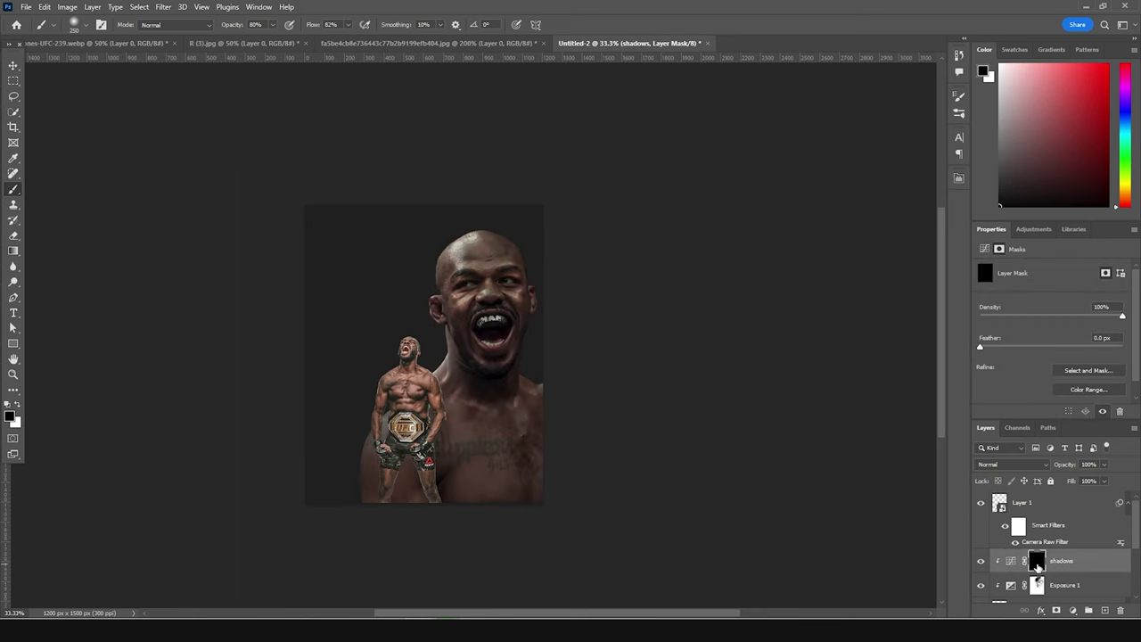
Paint shadows in white on the shadows mask around the portrait's neck and beneath the beard, using brush sizes between 80 and 125 px.
key("ctrl+1")
key("x")
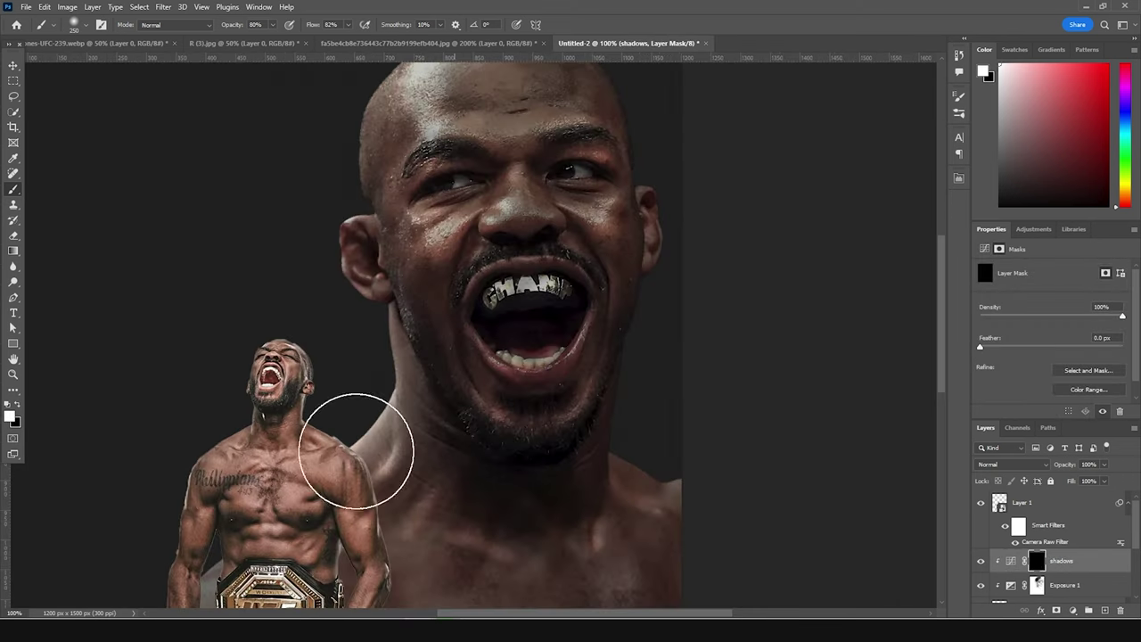
key("bracketleft")
key("bracketleft")
key("bracketleft")
key("bracketleft")
key("bracketleft")
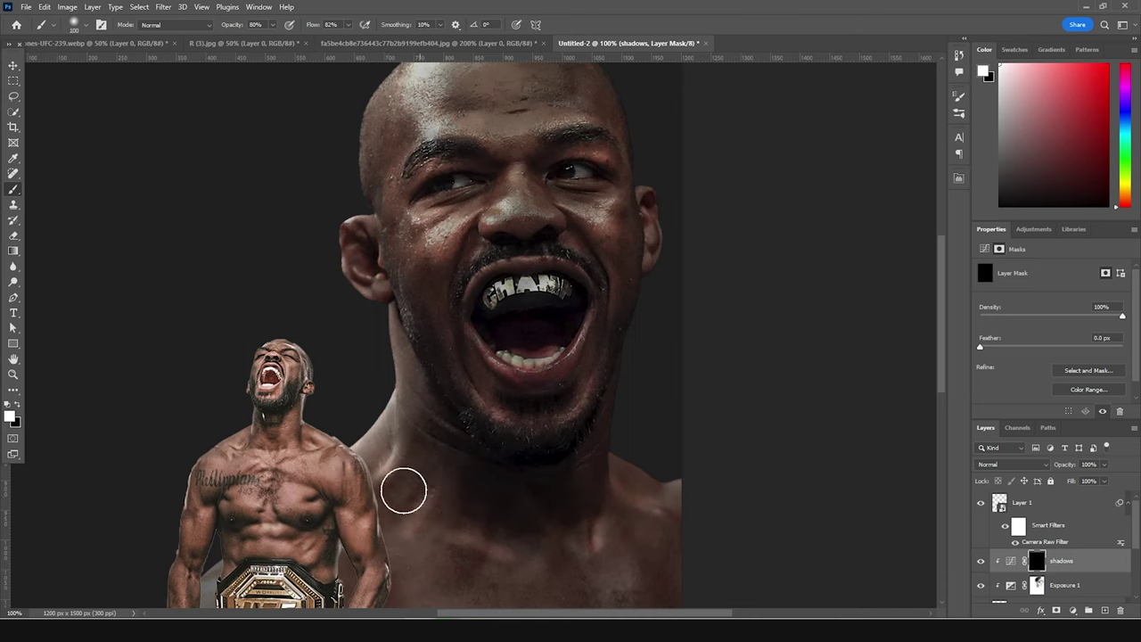
key("bracketleft")
key("bracketright")
key("bracketright")
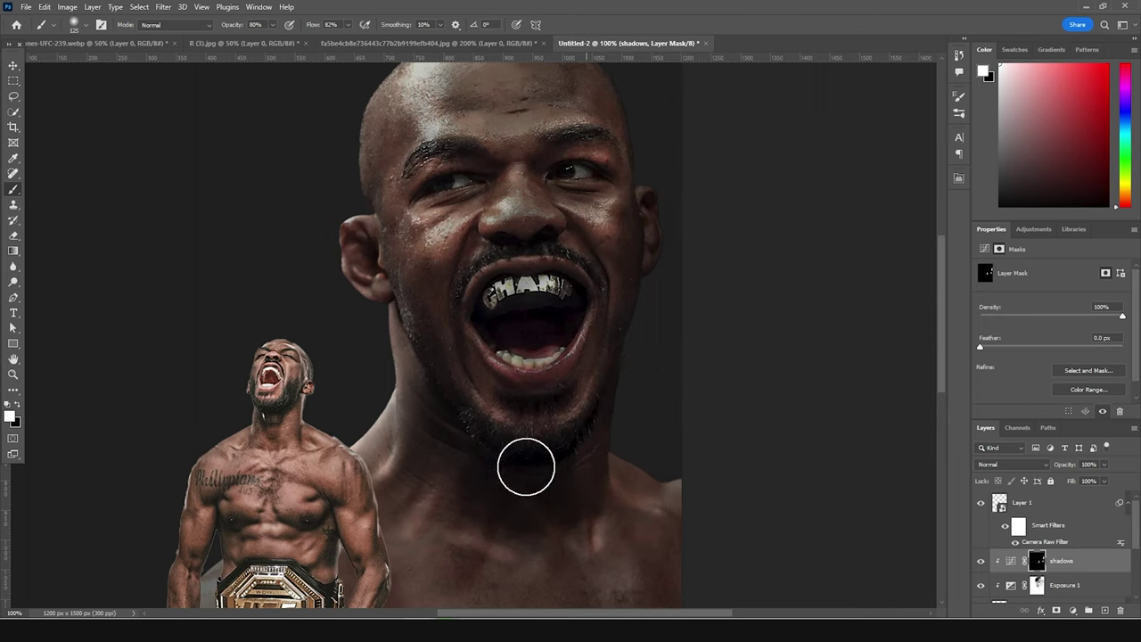
key("bracketleft")
key("bracketleft")
key("bracketleft")
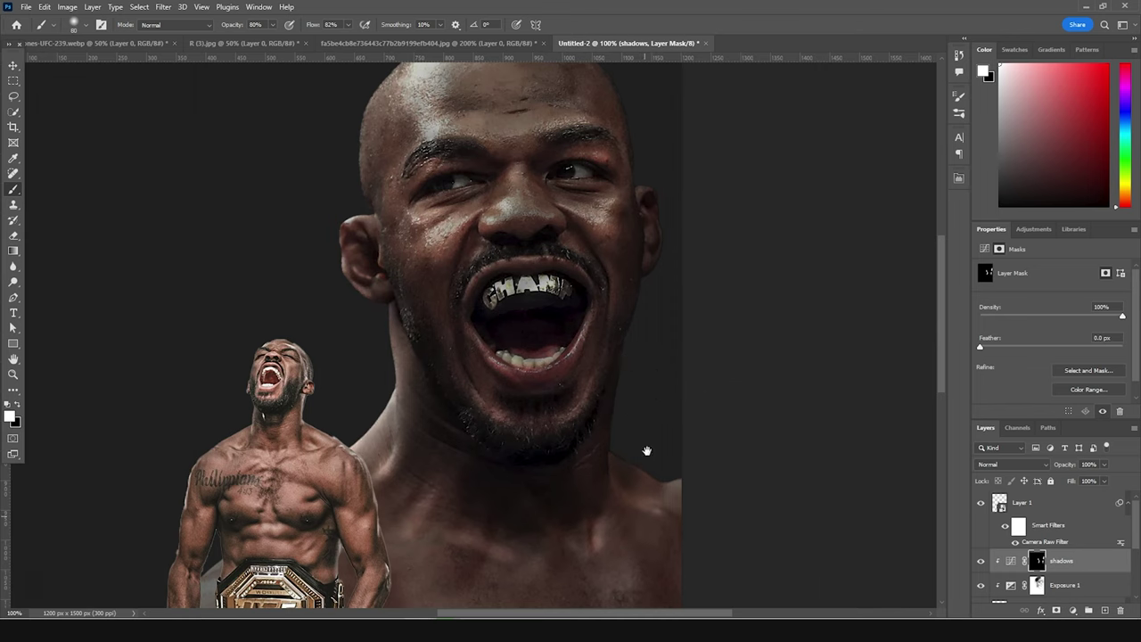
Enlarge the brush to 400 px and darken the portrait's arm, chest and lower body on the shadows mask.
left_click_drag(648, 450, 610, 400)
left_click_drag(308, 430, 403, 258)
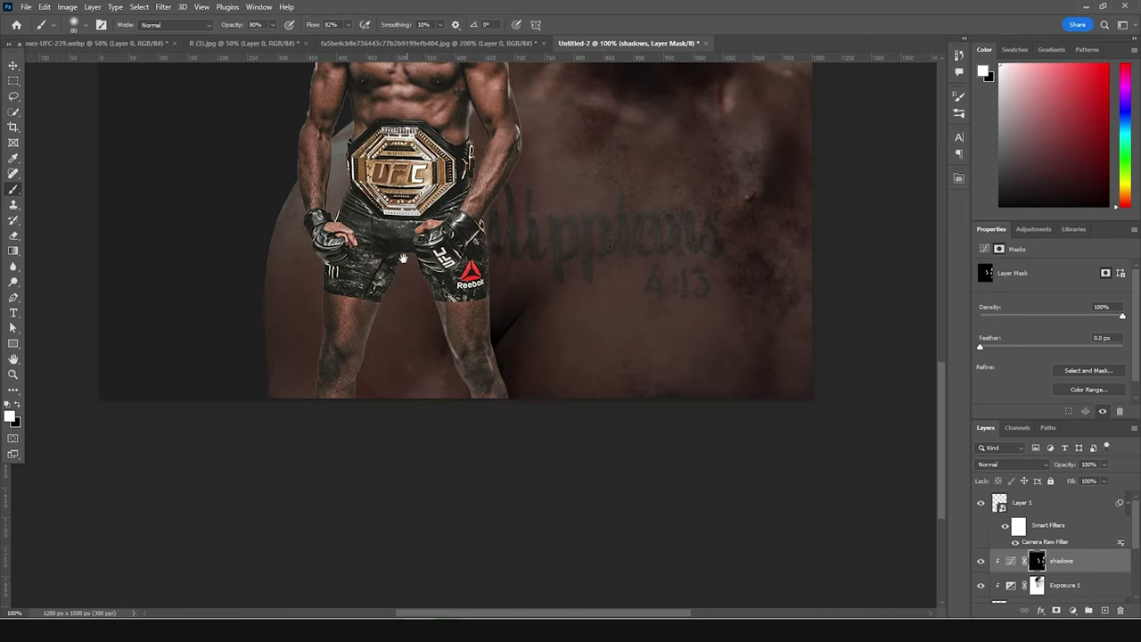
key("bracketright")
key("bracketright")
key("bracketright")
key("bracketright")
key("bracketright")
key("bracketright")
key("bracketright")
key("bracketright")
key("bracketright")
key("bracketright")
key("bracketright")
key("bracketright")
mouse_move(280, 241)
left_mouse_down()
mouse_move(345, 377)
mouse_move(507, 361)
mouse_move(702, 377)
mouse_move(856, 353)
mouse_move(765, 311)
mouse_move(807, 274)
left_mouse_up()
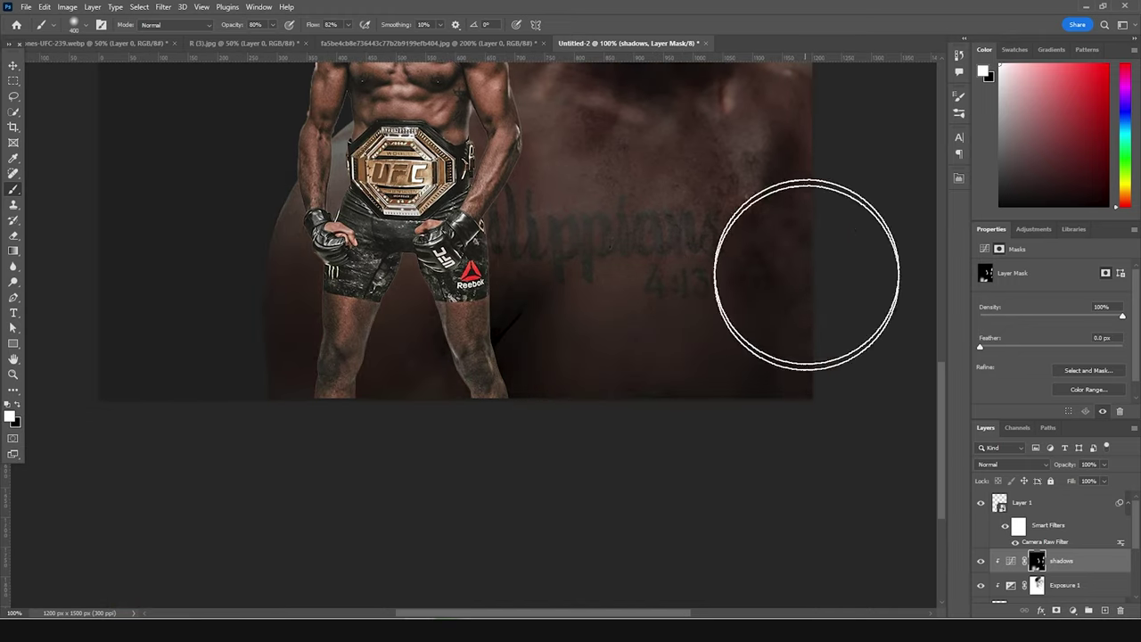
mouse_move(760, 313)
left_mouse_down()
mouse_move(640, 523)
mouse_move(607, 555)
mouse_move(529, 516)
mouse_move(513, 391)
left_mouse_up()
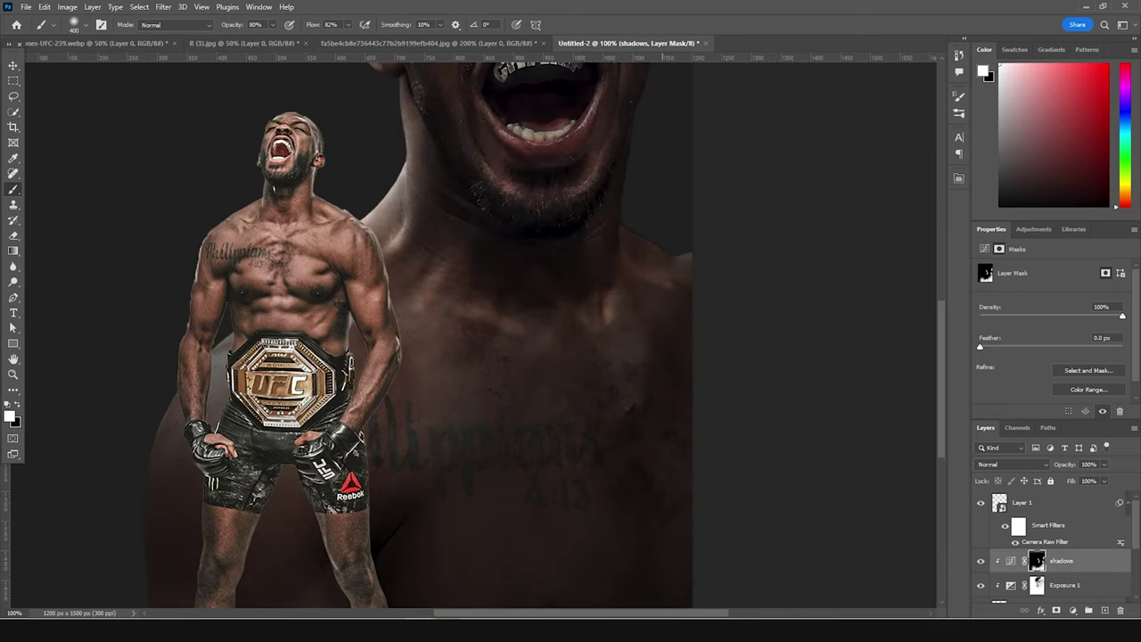
key("ctrl+minus")
key("ctrl+minus")
key("ctrl+minus")
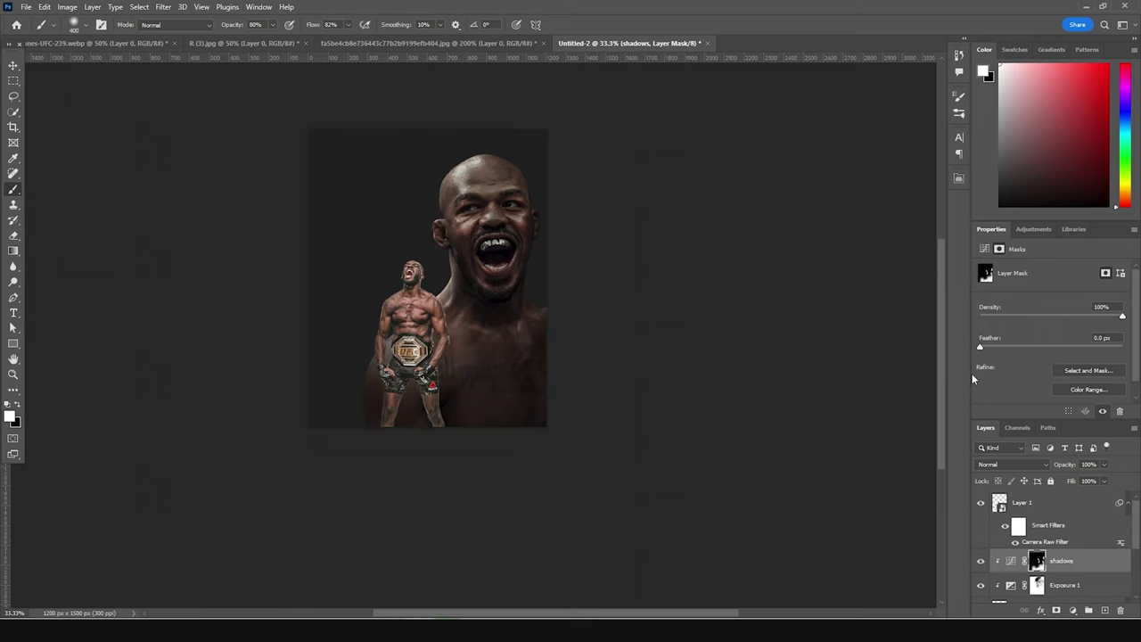
Add a Hue/Saturation adjustment above shadows with Colorize on, hue 0, saturation 50 and lightness +5.
left_click(1009, 563)
left_click(1074, 612)
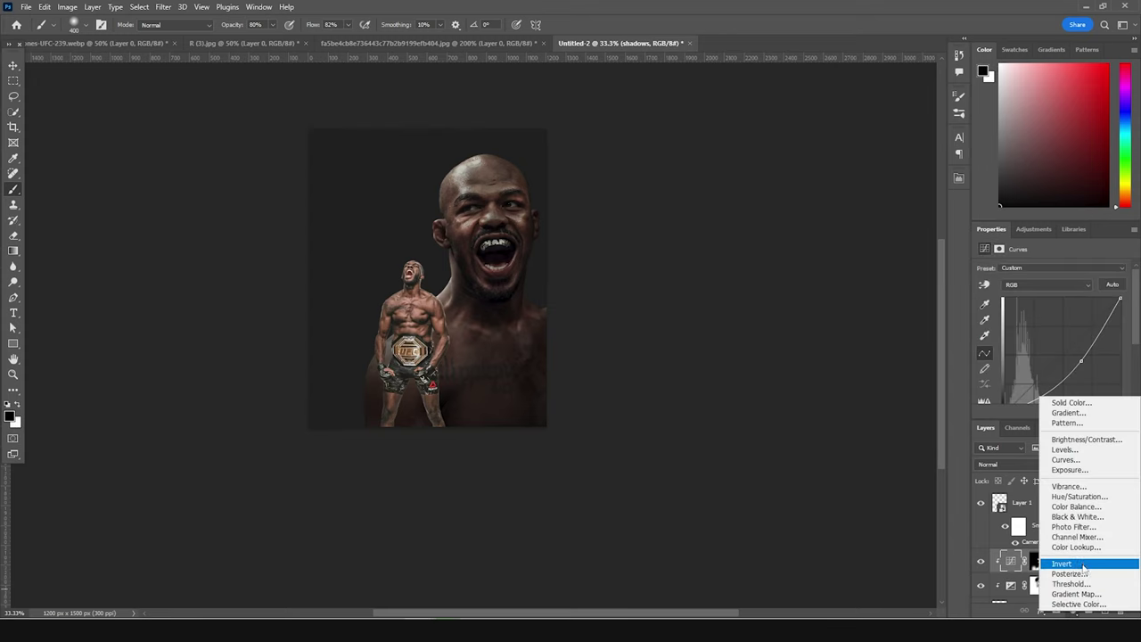
left_click(1077, 497)
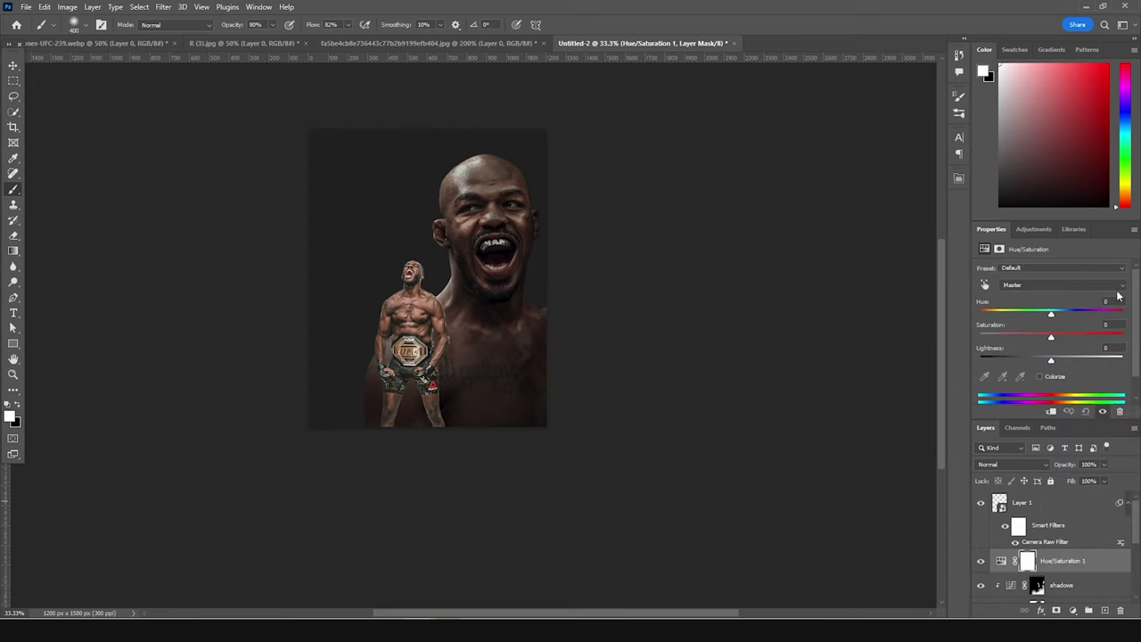
left_click(1040, 378)
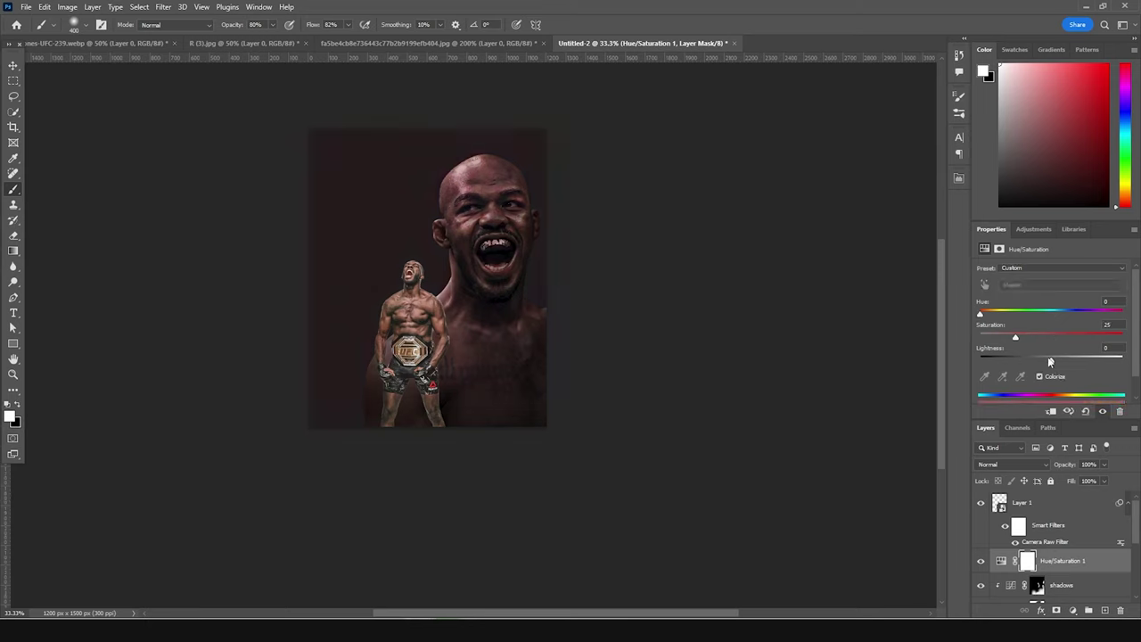
left_click(1061, 341)
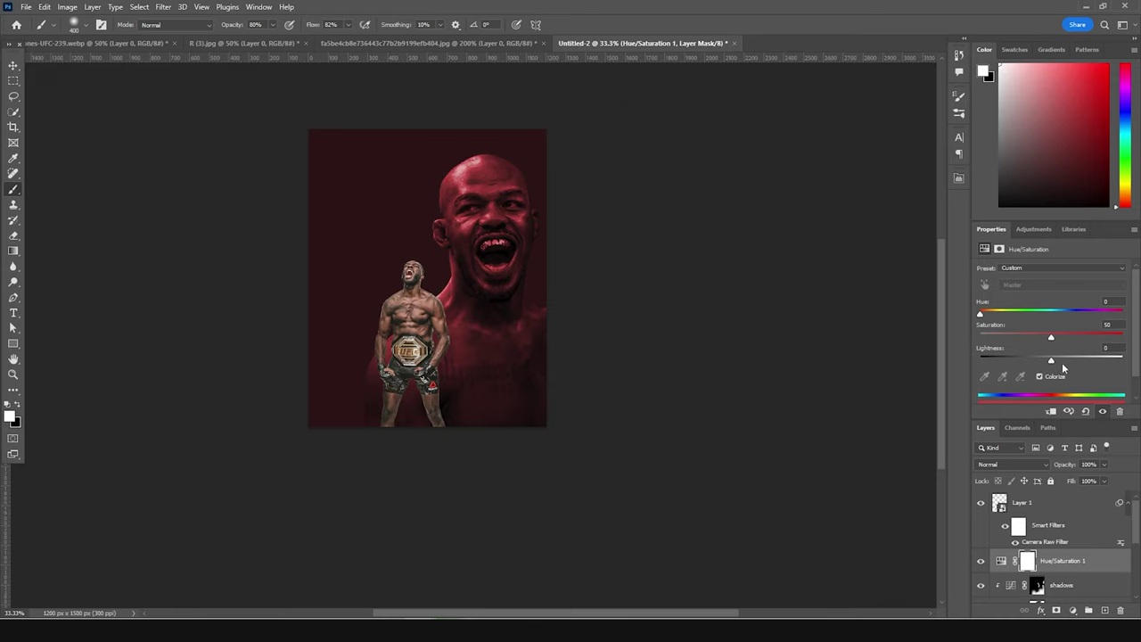
left_click(1058, 361)
left_click_drag(1058, 360, 1053, 360)
left_click_drag(980, 318, 982, 318)
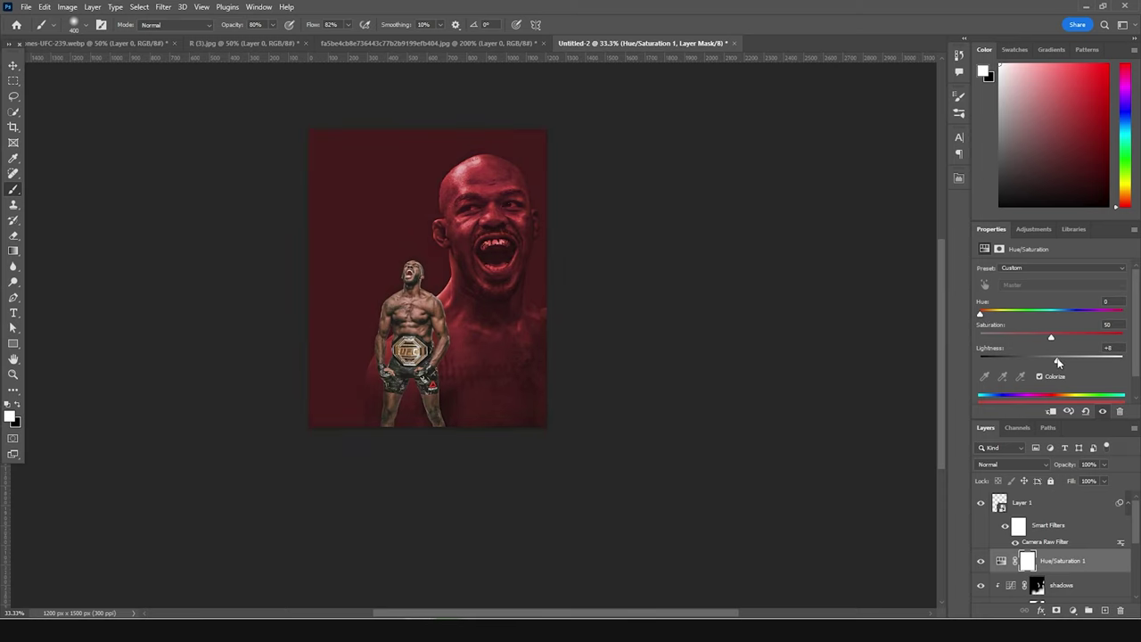
Clip the Hue/Saturation adjustment to the portrait in Soft Light mode and invert its mask to black.
left_click(1051, 411)
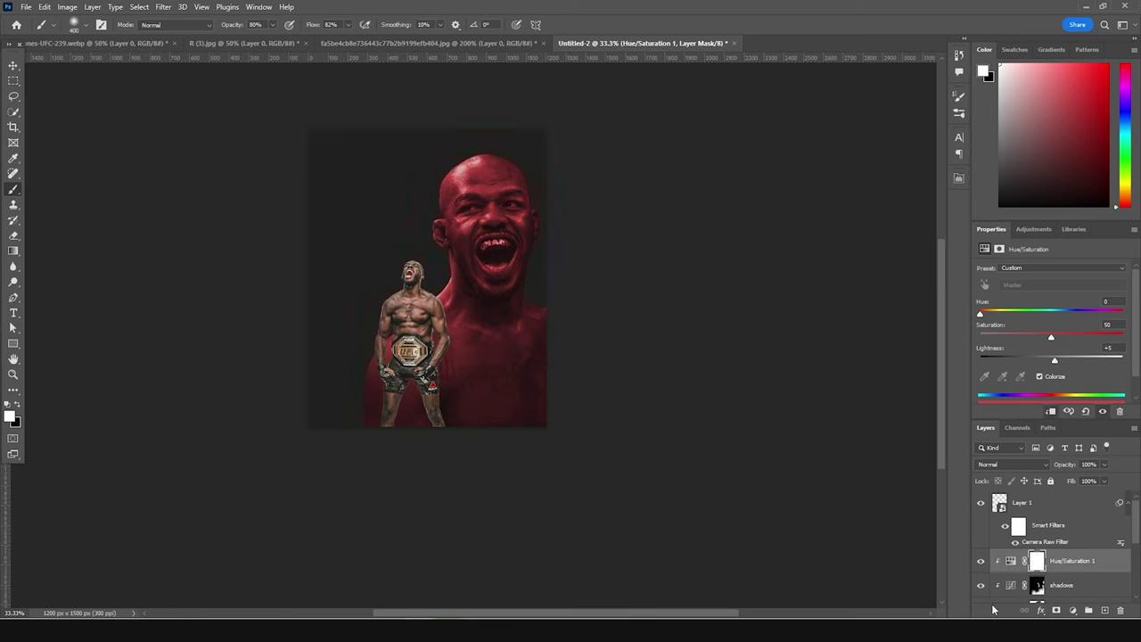
left_click(1041, 465)
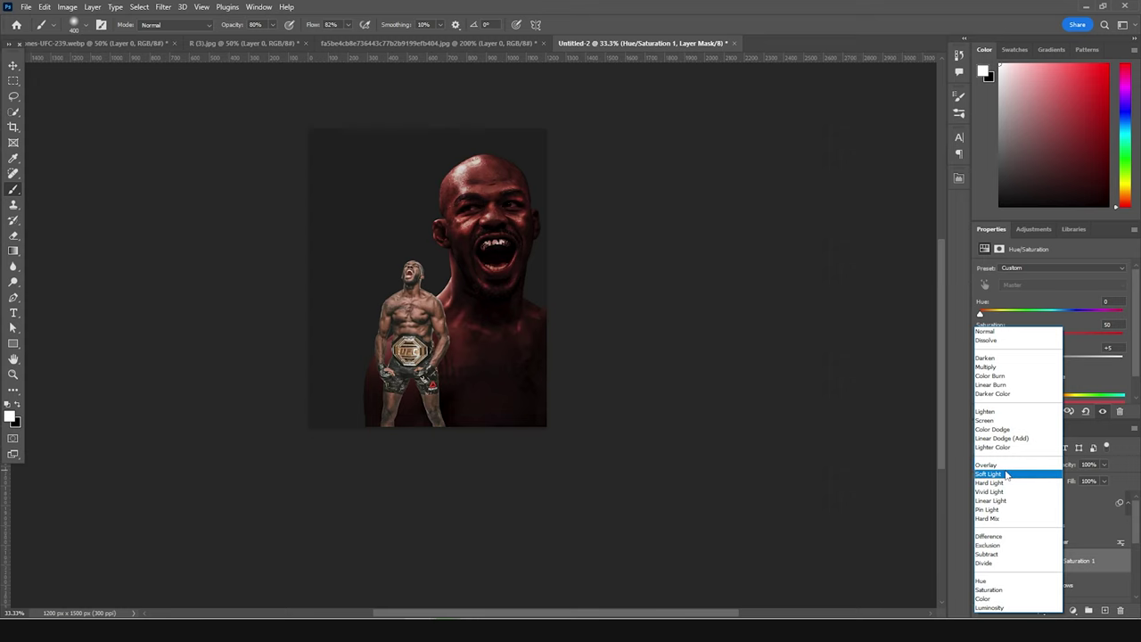
left_click(1006, 474)
left_click(1035, 562)
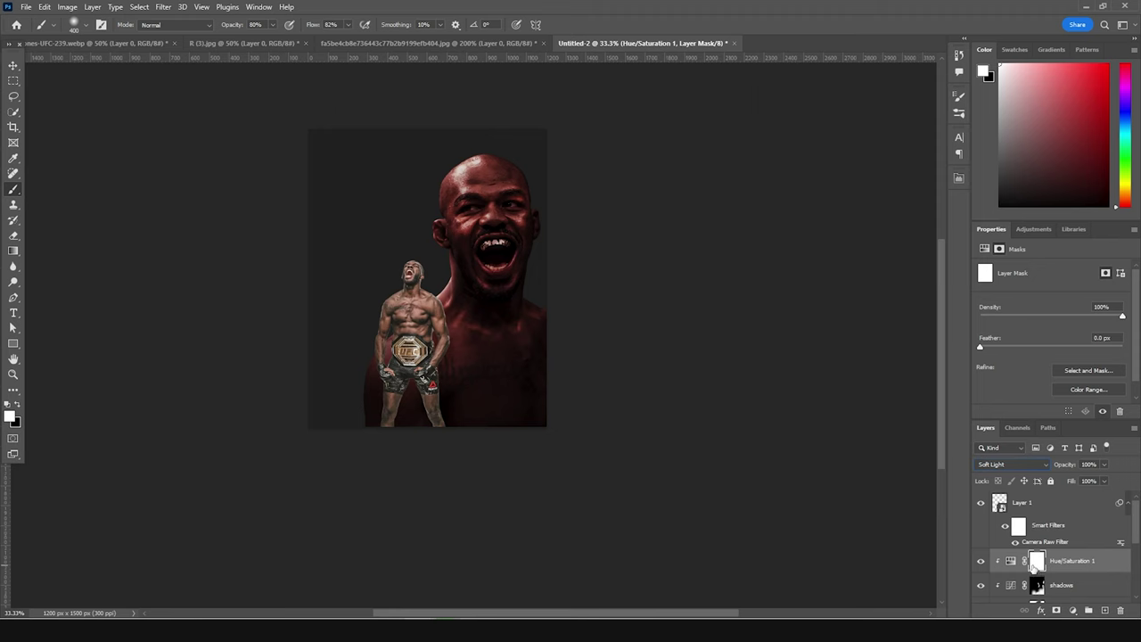
key("ctrl+i")
Paint the red tint along the side of the portrait's head on the Hue/Saturation 1 mask with a 125 px brush.
key("ctrl+plus")
key("ctrl+plus")
key("ctrl+plus")
left_click_drag(415, 204, 583, 427)
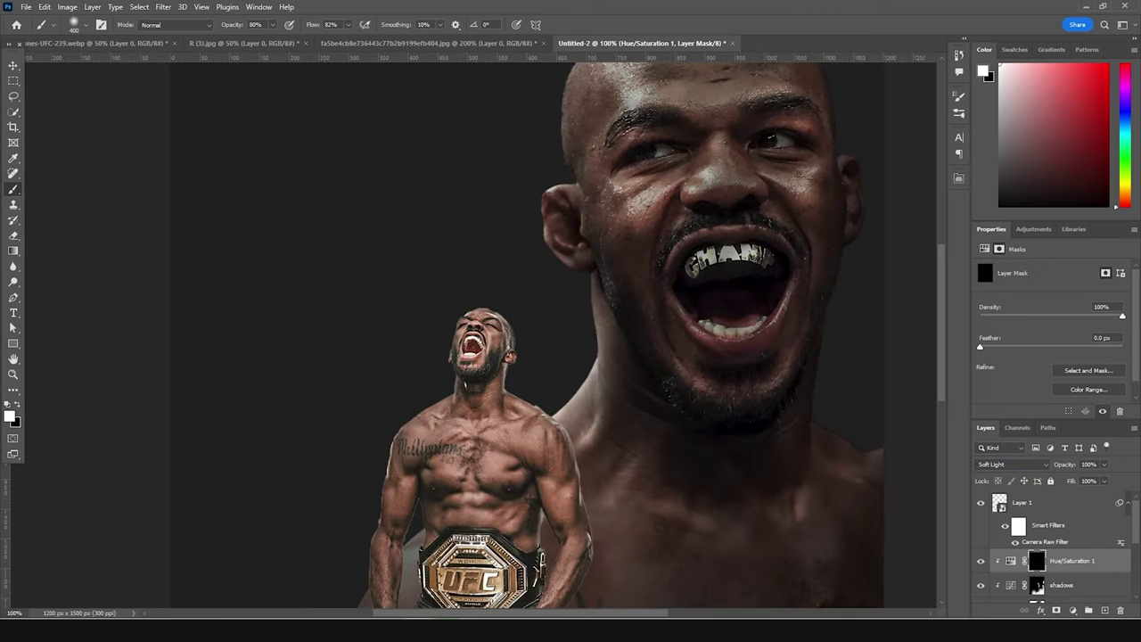
left_click_drag(459, 239, 446, 395)
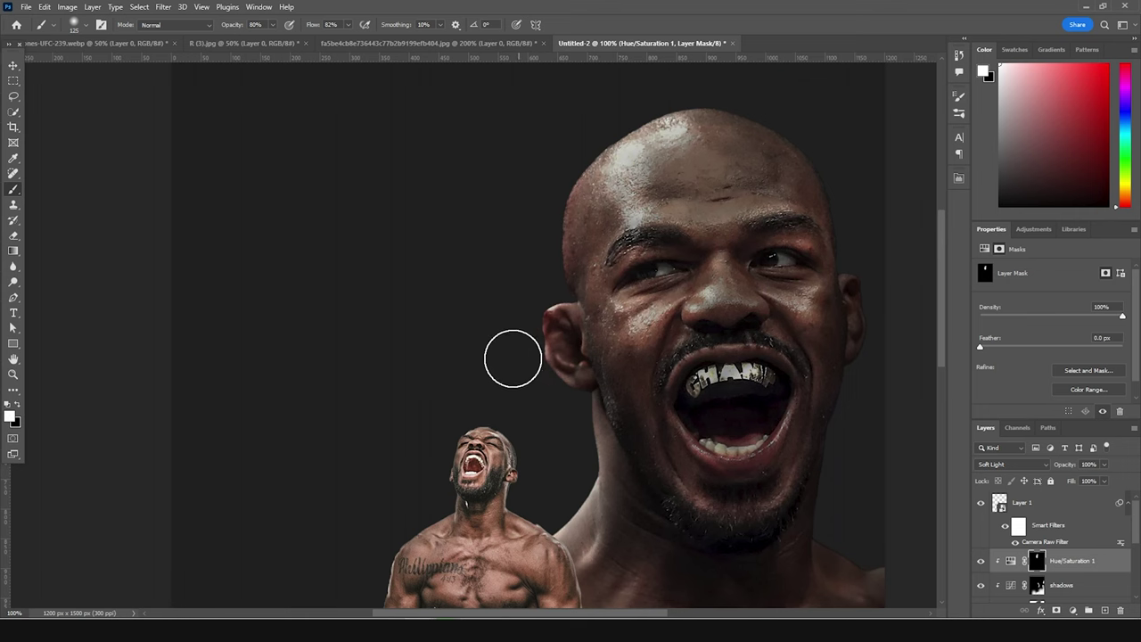
Lower the brush opacity to 59% and paint the red tint over the portrait's forehead, cheeks and neck edge, reducing the brush to 45 px.
left_click(650, 315)
left_click(273, 25)
left_click_drag(275, 42, 261, 41)
key("ctrl+z")
left_click_drag(654, 338, 699, 217)
mouse_move(540, 443)
left_mouse_down()
mouse_move(563, 232)
mouse_move(426, 335)
left_mouse_up()
scroll(577, 335, "up", 2)
scroll(578, 335, "left", 3)
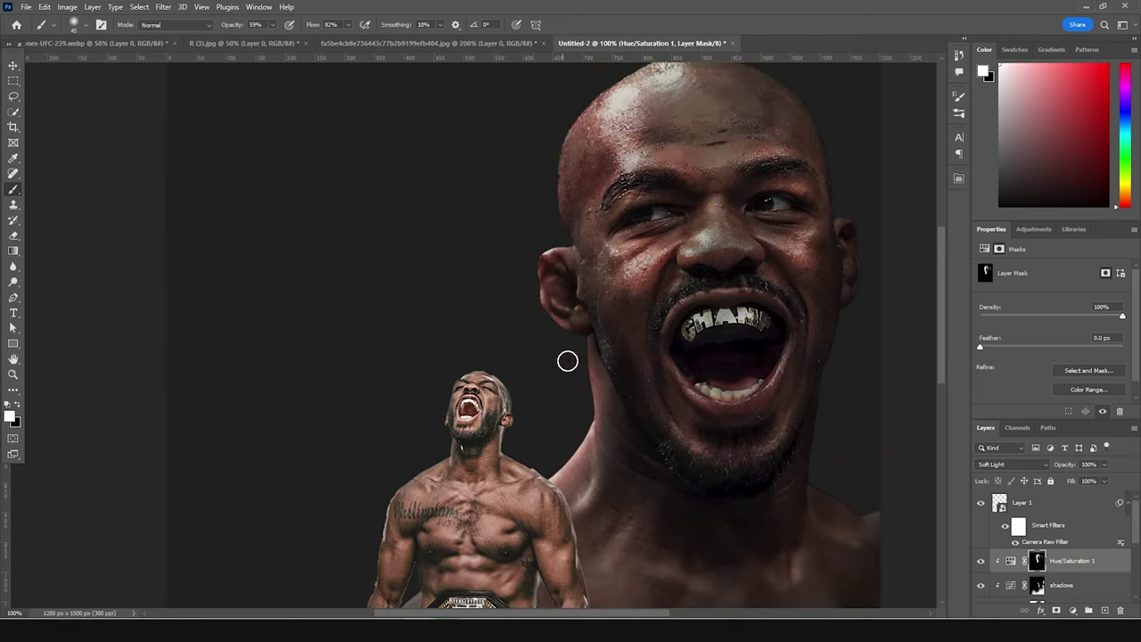
left_click_drag(702, 251, 636, 407)
scroll(470, 277, "down", 6)
scroll(470, 276, "left", 2)
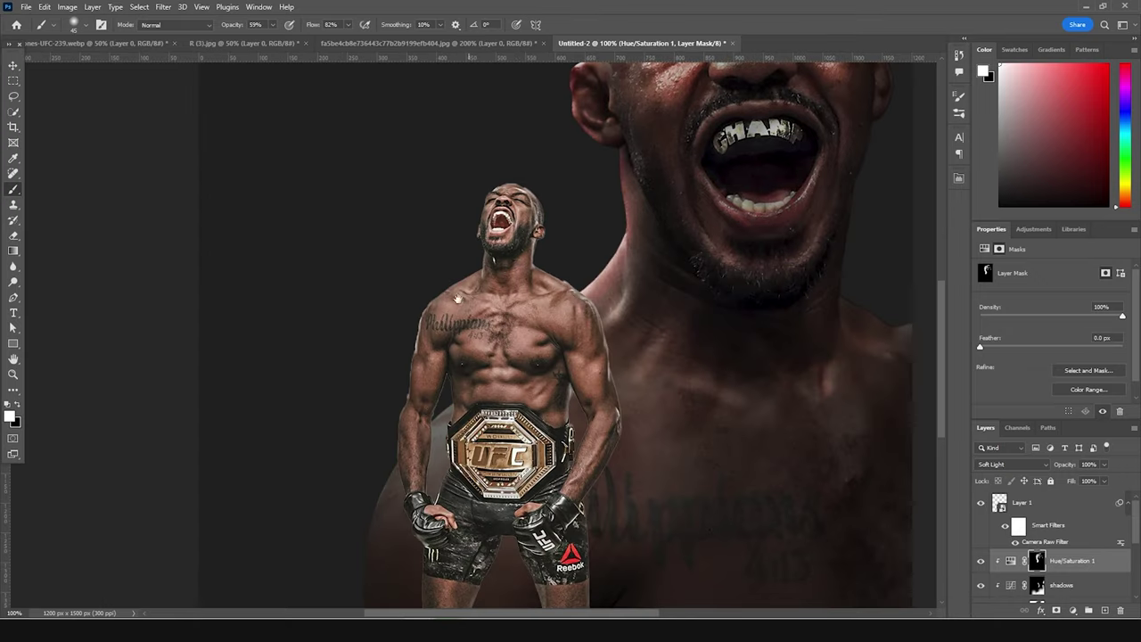
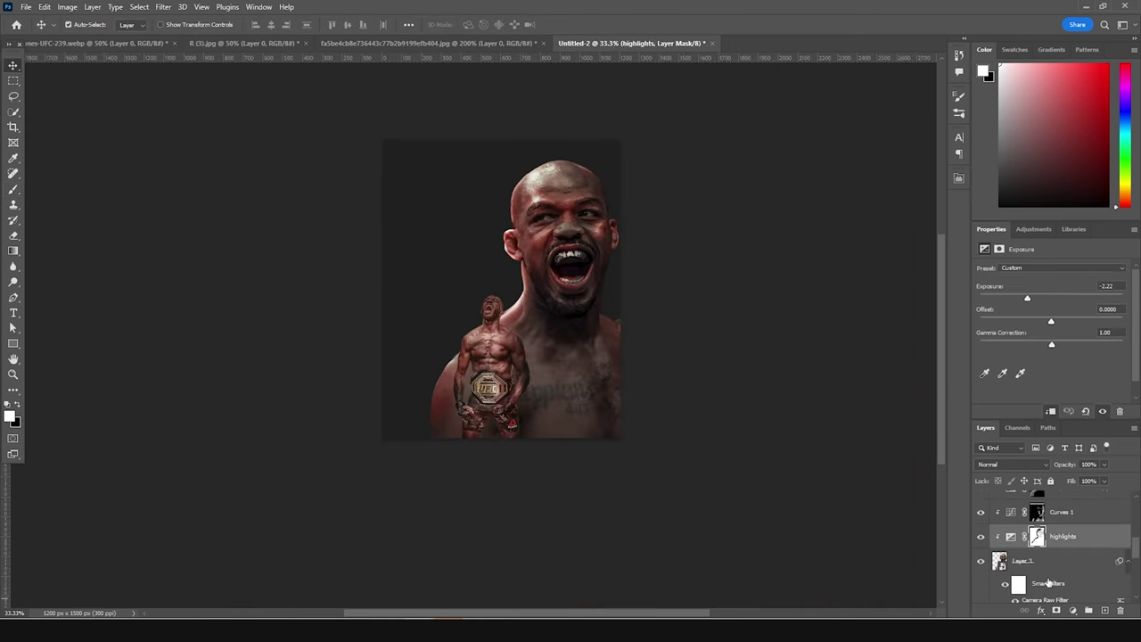
Add a new layer directly above Curves 2, between the large portrait and the small fighter cutout.
left_click(532, 363)
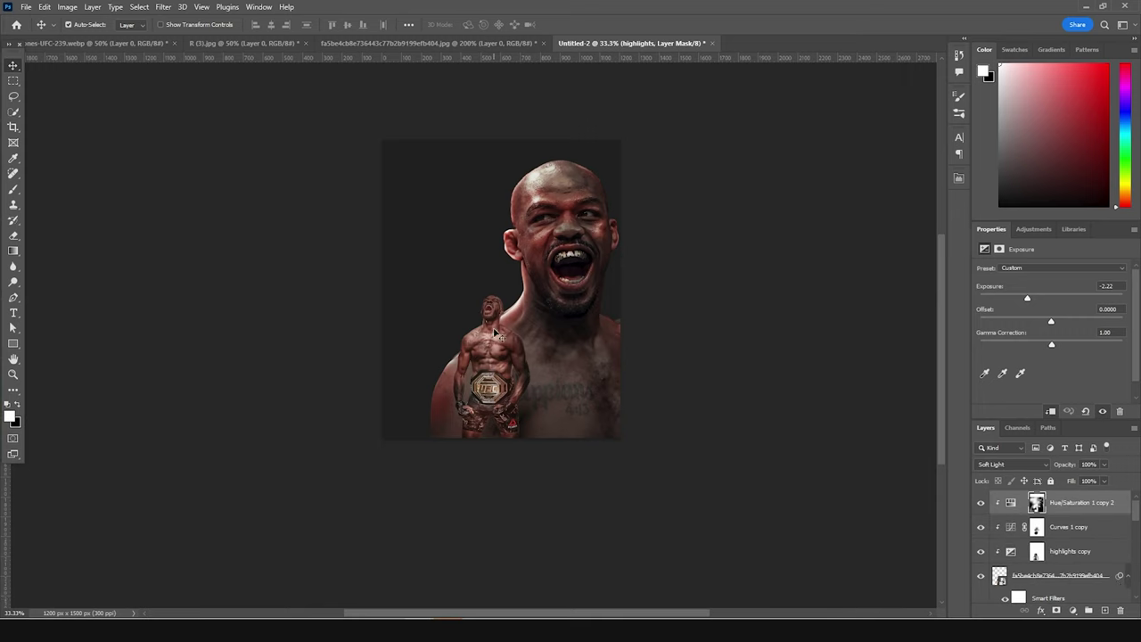
scroll(1015, 553, "down", 2)
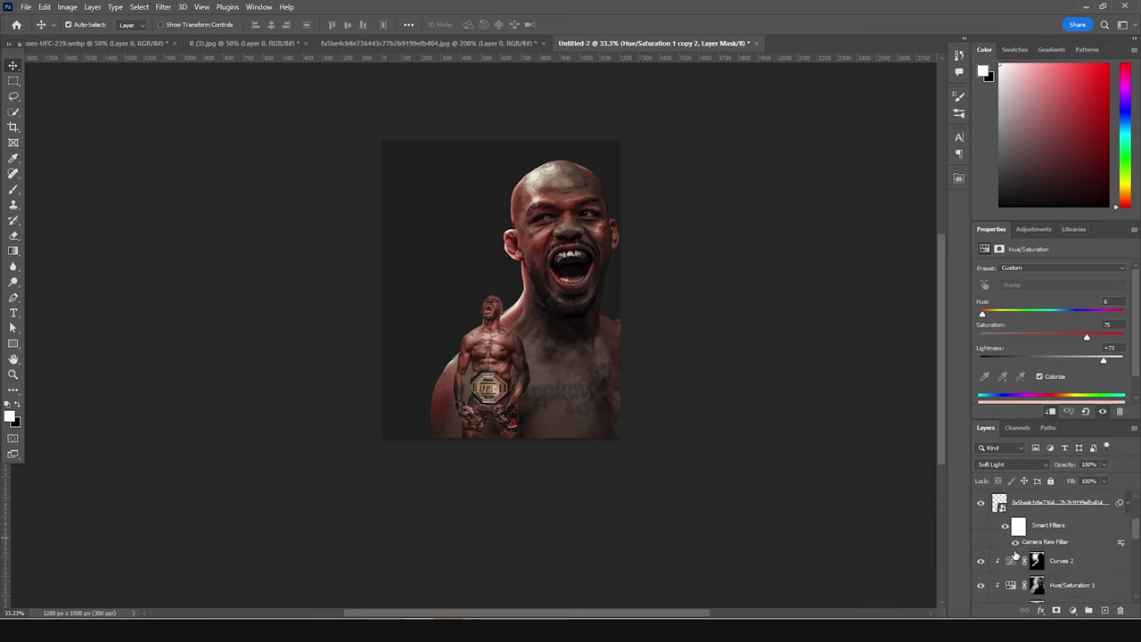
left_click(997, 528)
key("b")
left_click(982, 528)
left_click(982, 528)
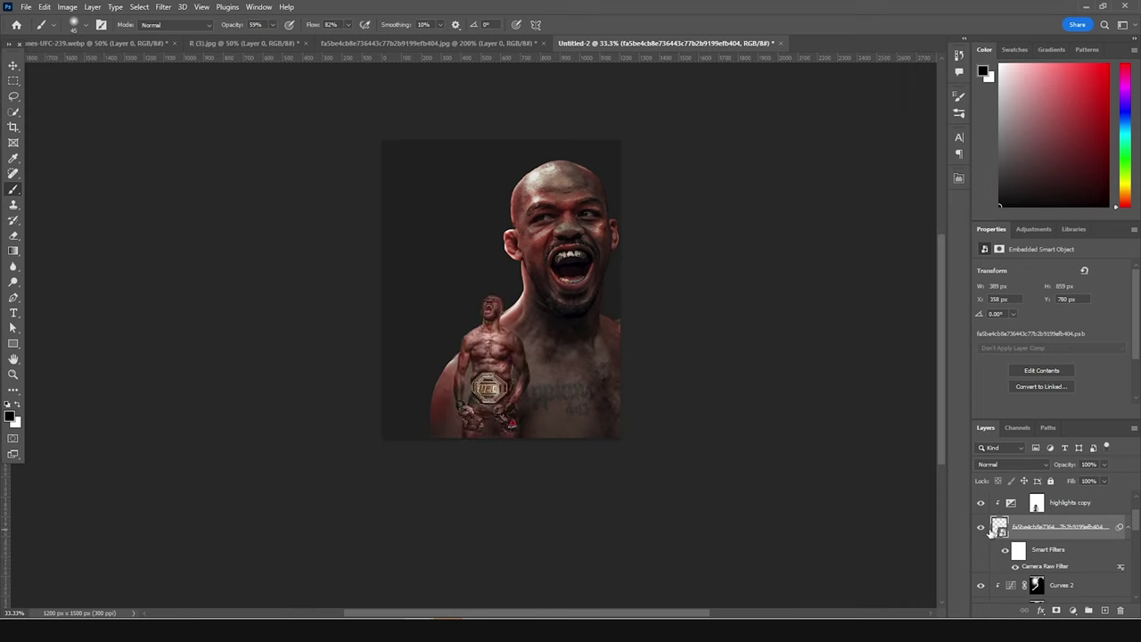
left_click(1010, 590)
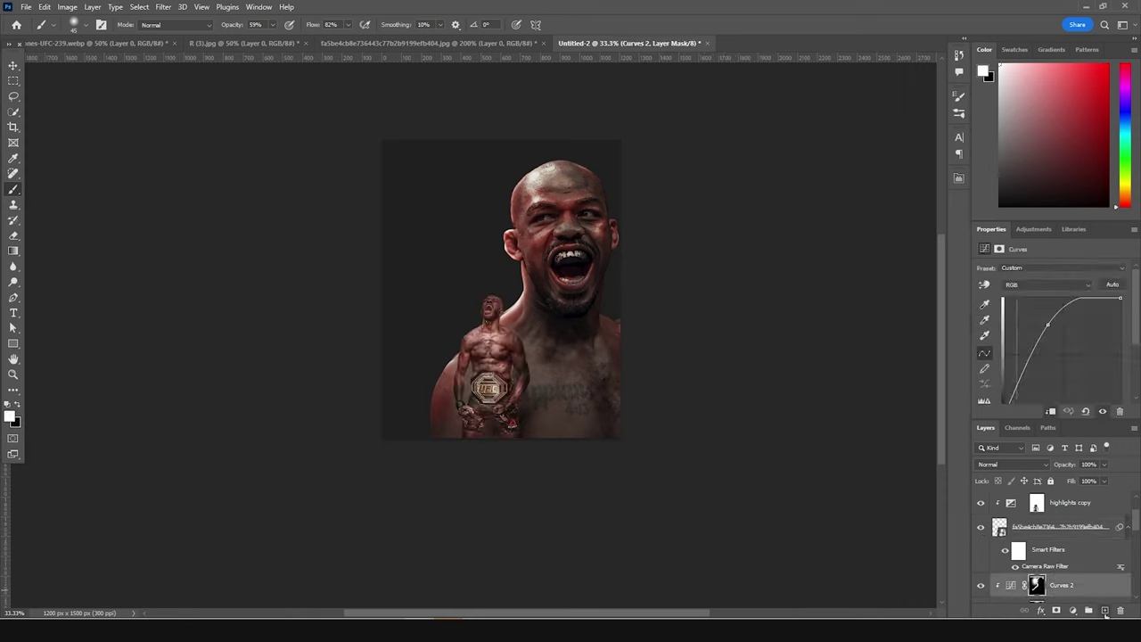
left_click(1105, 611)
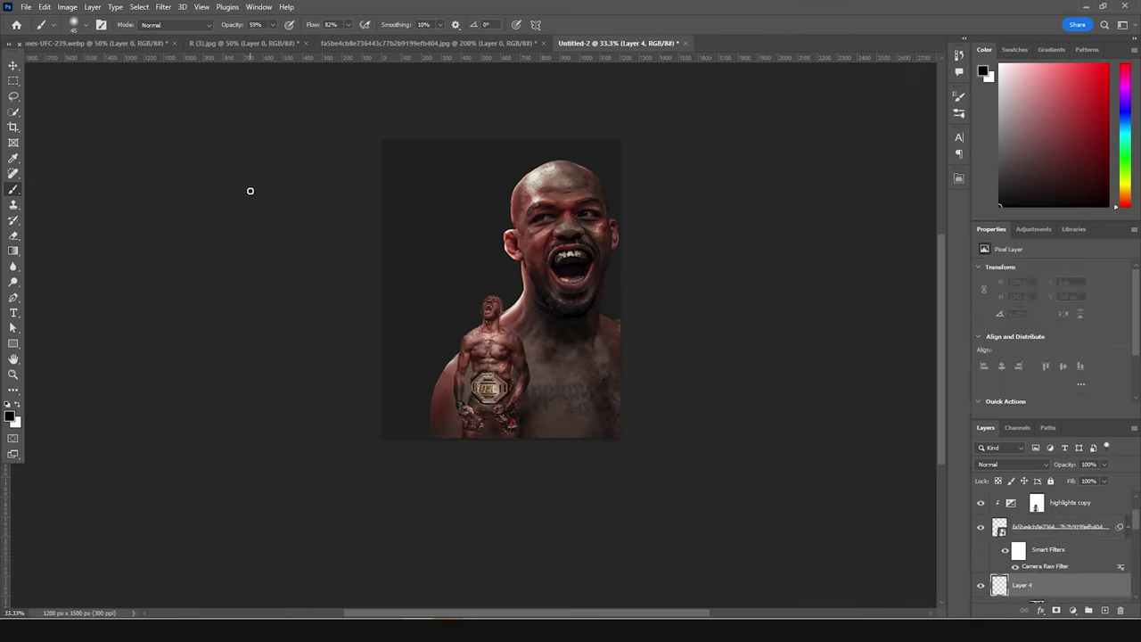
Choose the CLOD 5 cloud brush preset for painting on Layer 4.
left_click(84, 27)
scroll(86, 196, "down", 10)
scroll(61, 196, "down", 8)
scroll(60, 197, "down", 4)
left_click(83, 183)
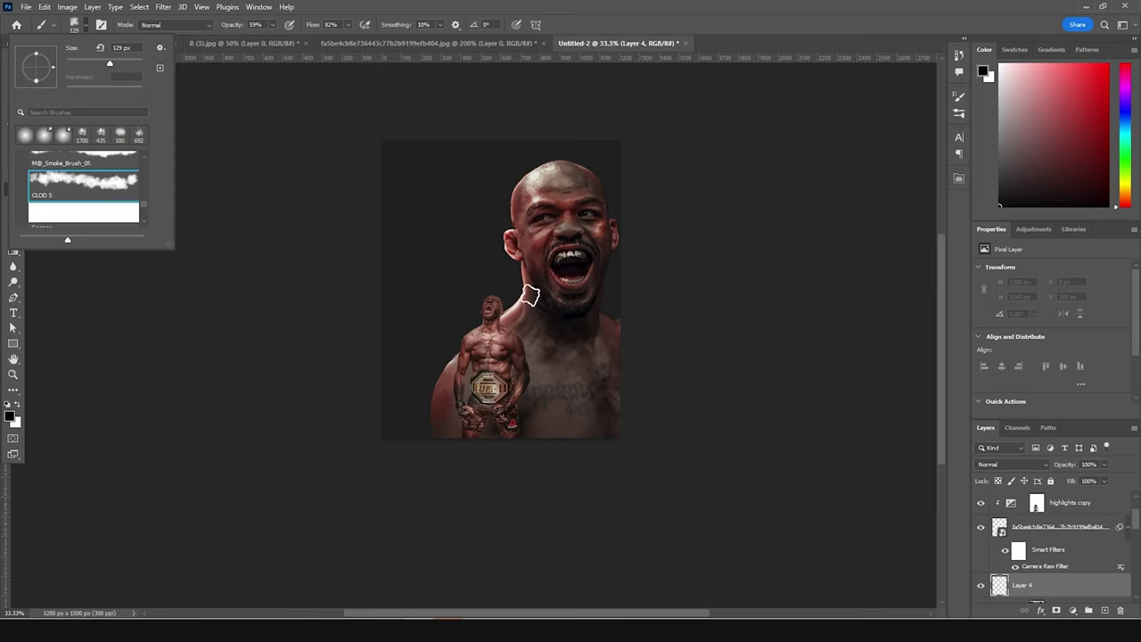
left_click(1014, 590)
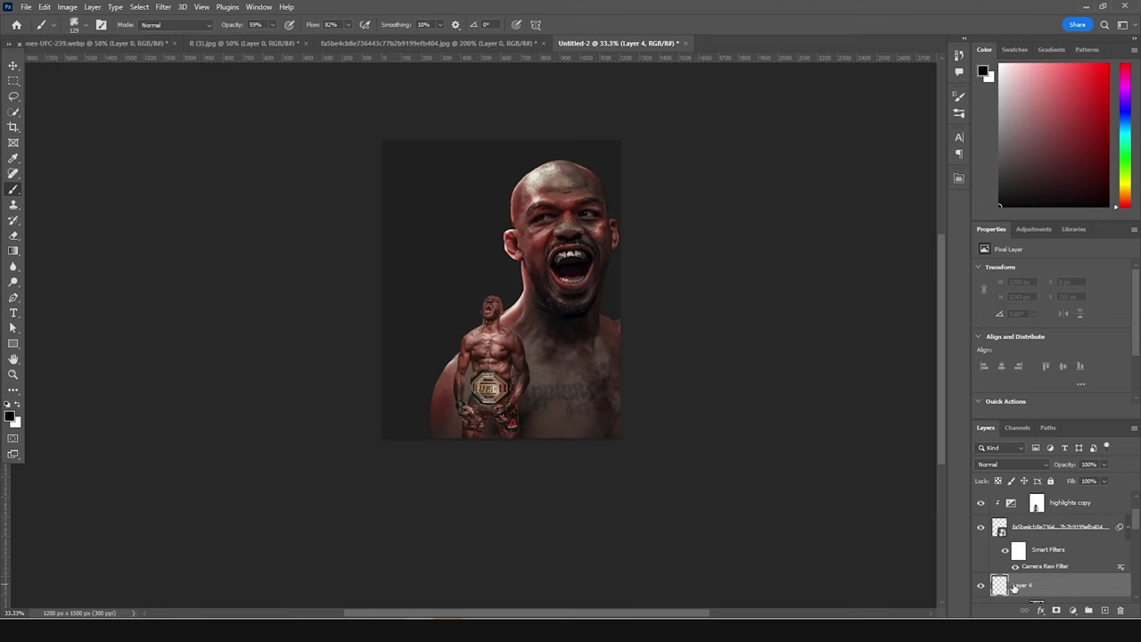
Paint dark grey #2a2929 fog over the poster's lower part with an 800 px brush, raising the brush opacity to 100%.
left_click(10, 418)
left_click_drag(672, 455, 659, 480)
left_click(928, 350)
key("]")
key("]")
key("]")
key("]")
key("]")
key("]")
key("]")
key("]")
left_click(417, 385)
mouse_move(453, 429)
left_mouse_down()
mouse_move(646, 472)
mouse_move(570, 438)
mouse_move(642, 375)
mouse_move(617, 506)
mouse_move(681, 369)
mouse_move(540, 456)
left_mouse_up()
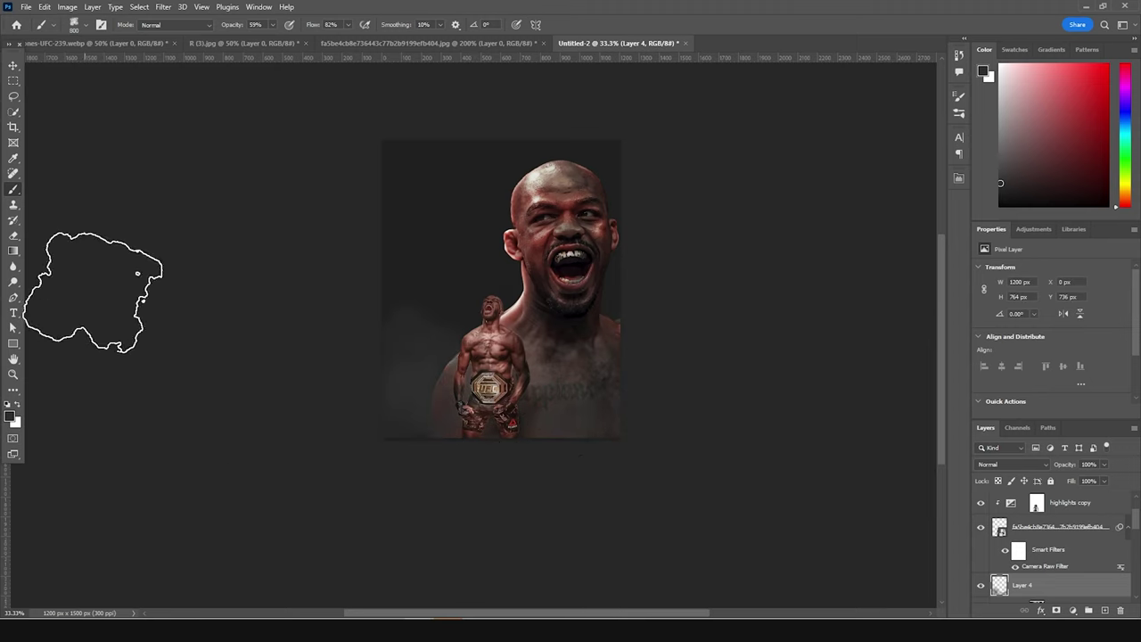
left_click_drag(278, 40, 301, 41)
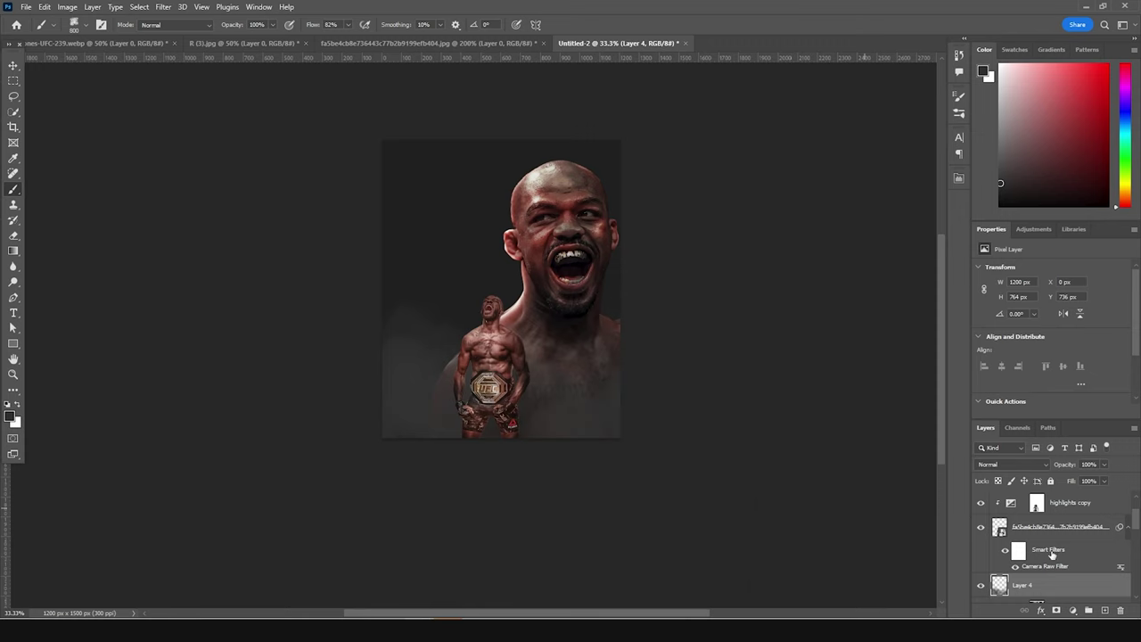
Add a new layer above bg and set the brush's foreground color to #4e4747.
scroll(1043, 561, "down", 5)
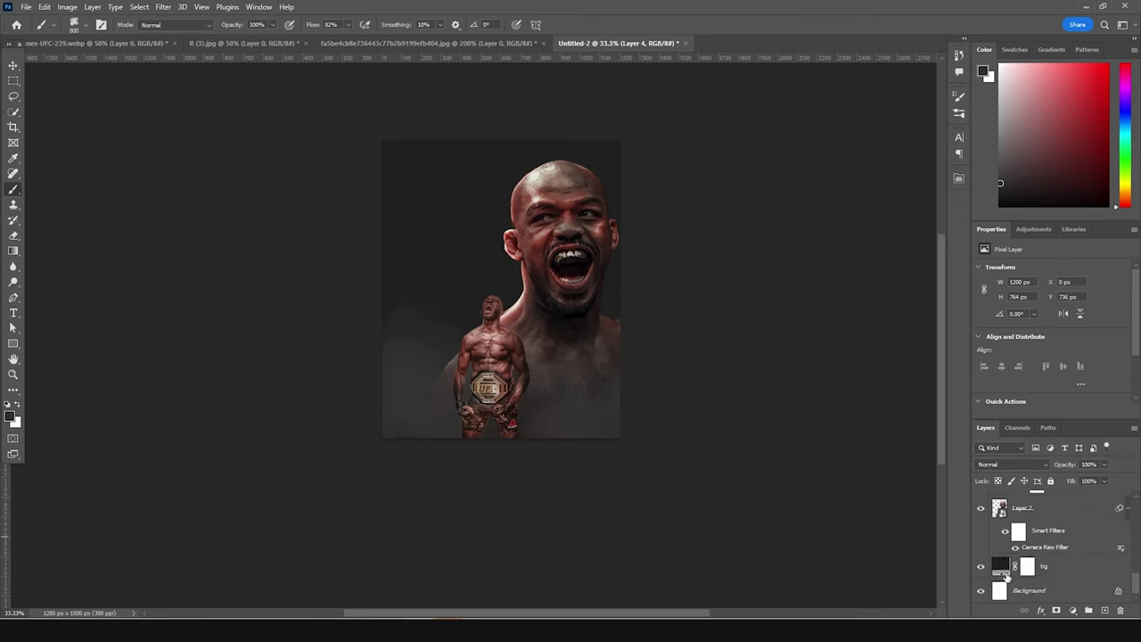
left_click(1004, 572)
left_click(1105, 611)
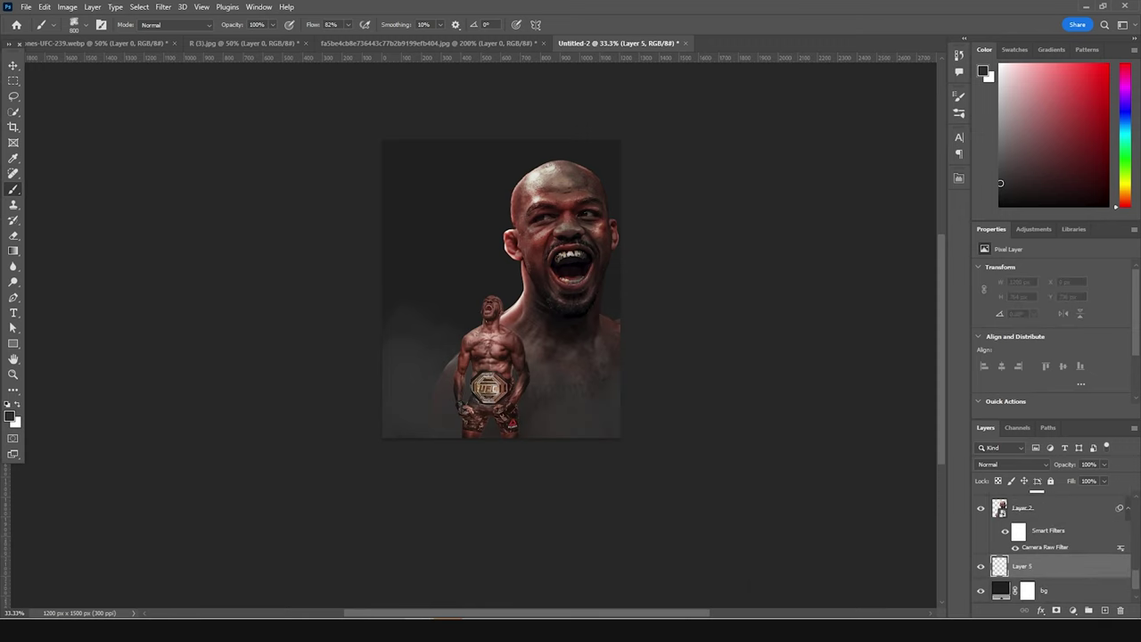
key("i")
left_click(10, 416)
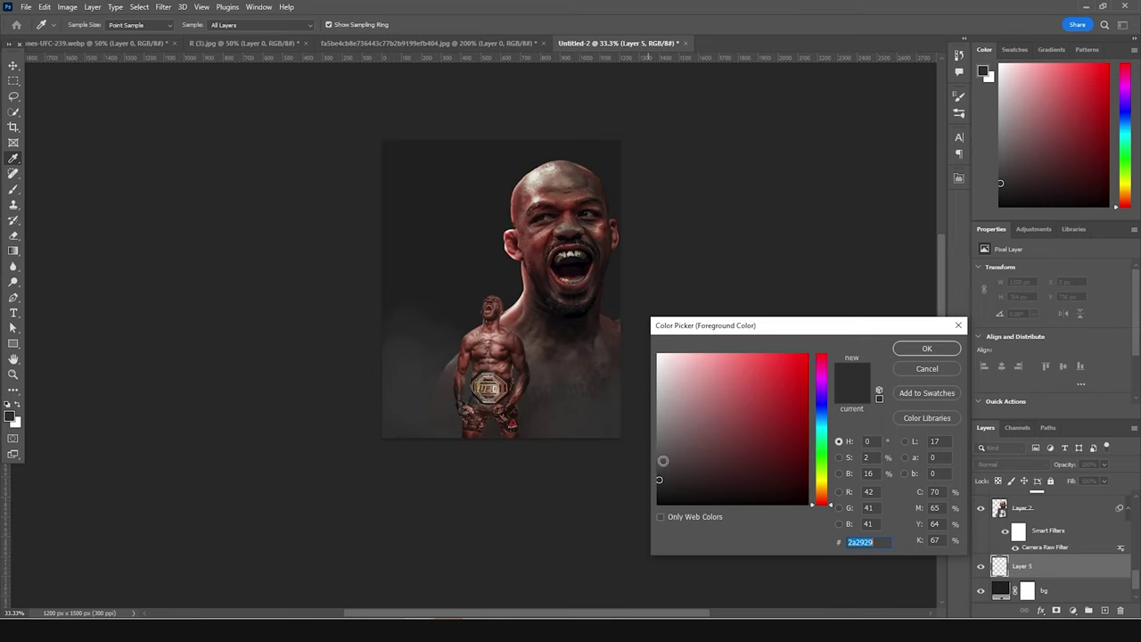
left_click(663, 461)
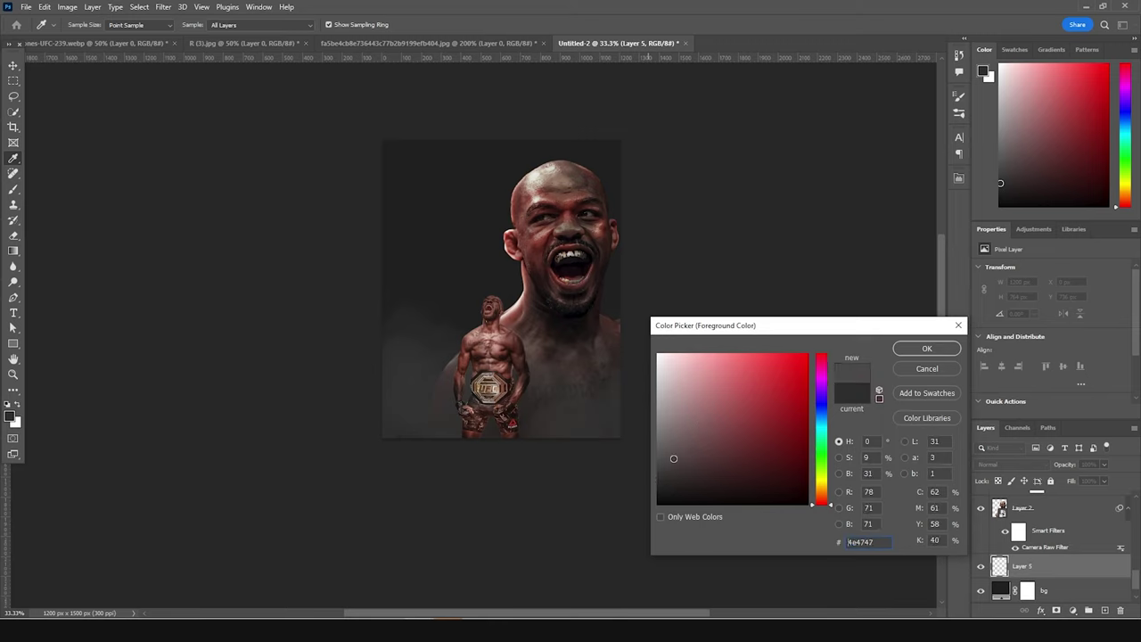
left_click(925, 349)
key("b")
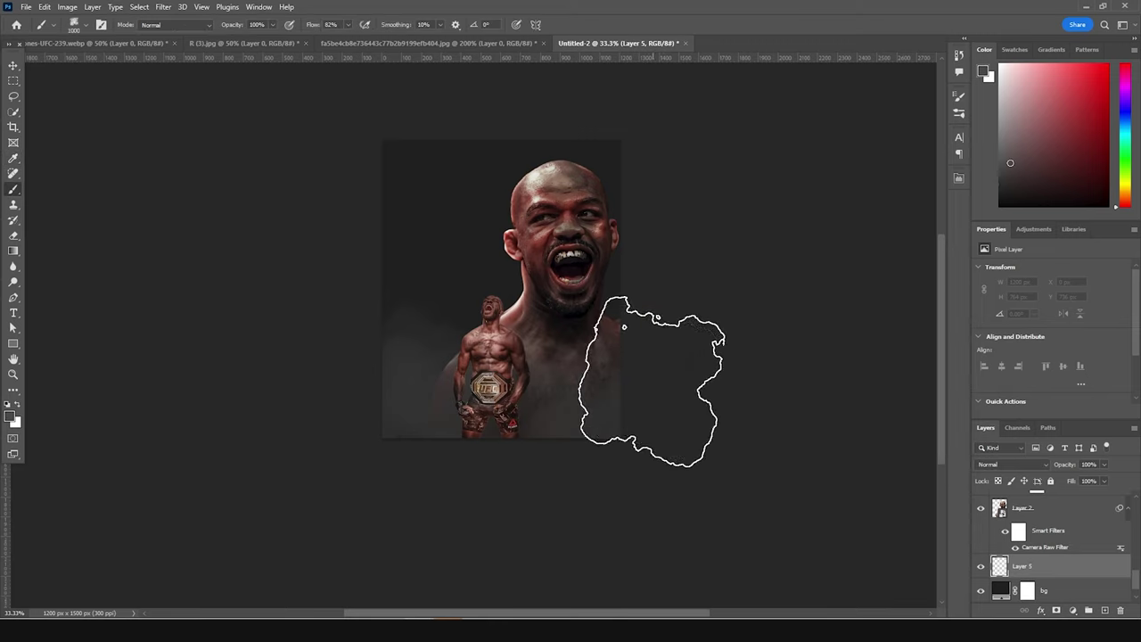
Paint lighter cloud fog on Layer 5 behind the fighters' lower half with a 1200 px brush, undoing a stroke that reaches too high.
left_click_drag(489, 402, 482, 268)
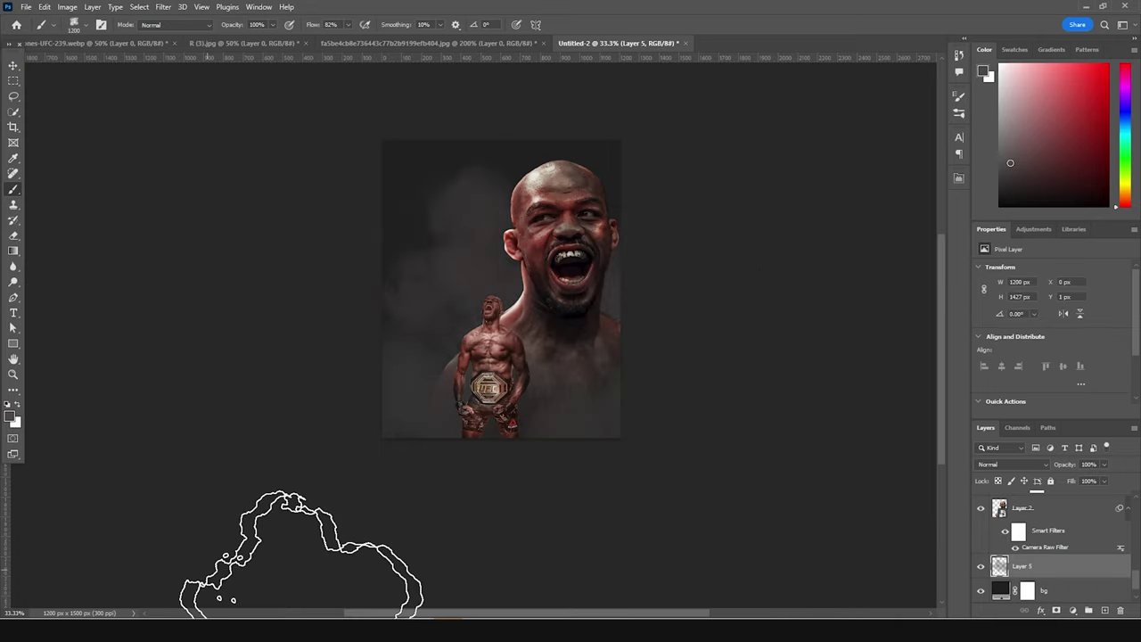
key("ctrl+z")
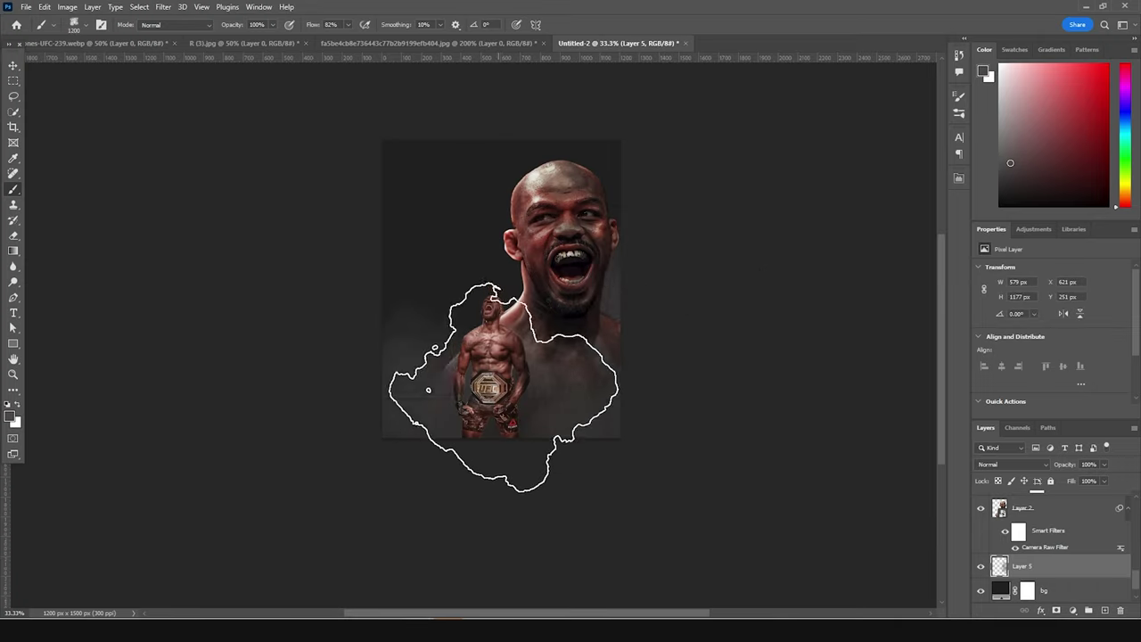
left_click(516, 379)
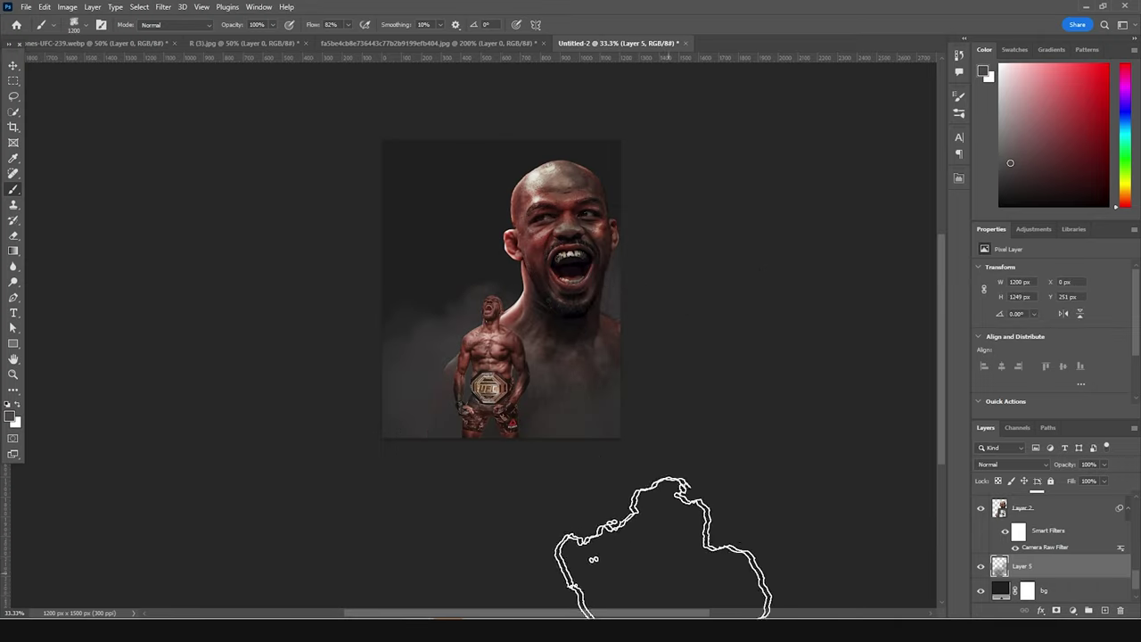
Try stamping smoke beside the small fighter with the M@_Smoke_Brush_05 brush at 771 px.
left_click(85, 25)
scroll(65, 202, "up", 1)
left_click(94, 163)
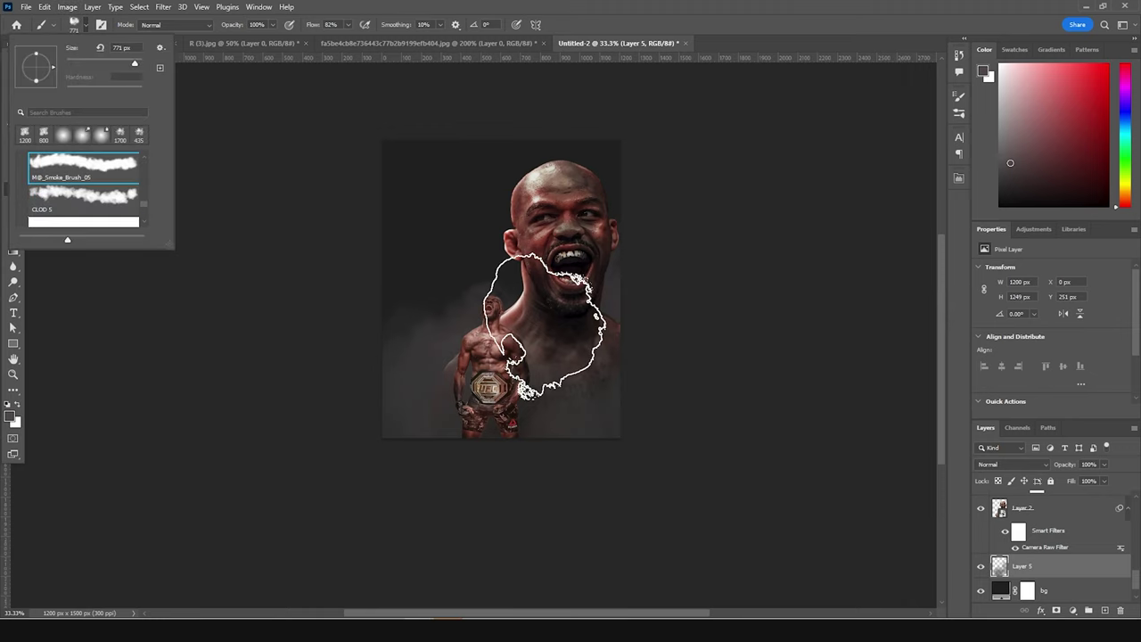
left_click(433, 328)
key("ctrl+z")
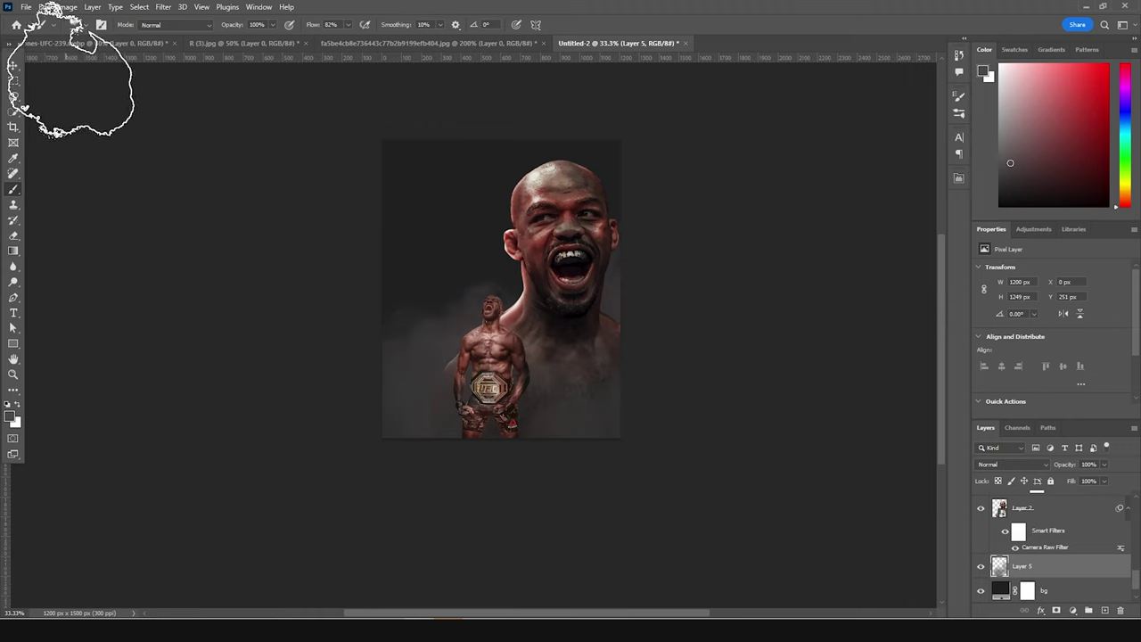
Switch to the g-cloud-19 brush and enlarge it to 1200 px.
left_click(87, 25)
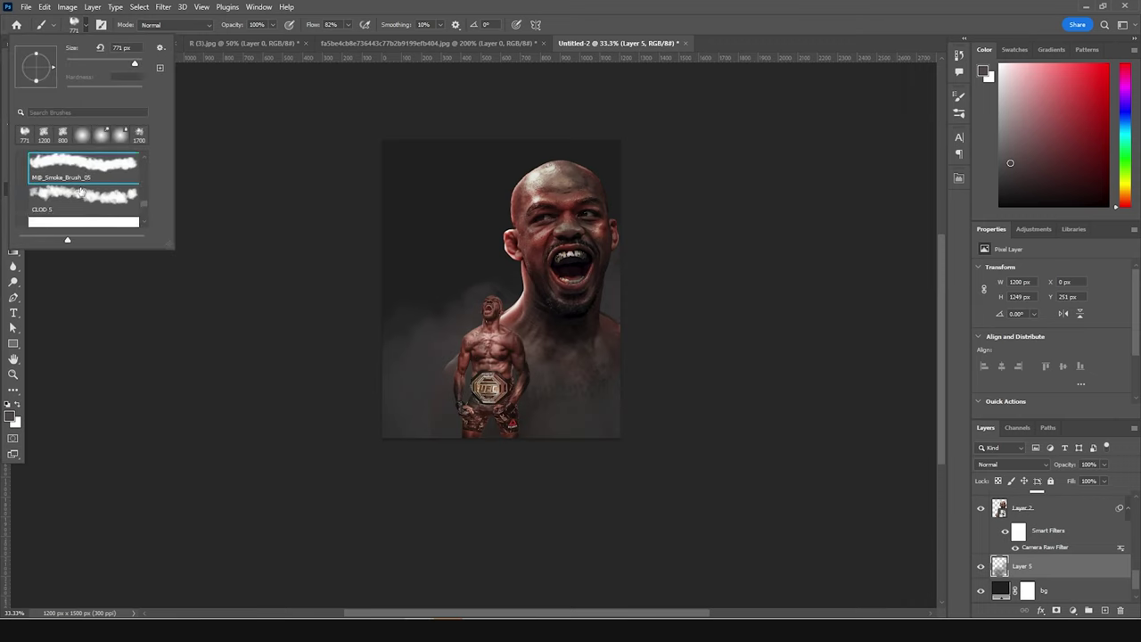
left_click(104, 158)
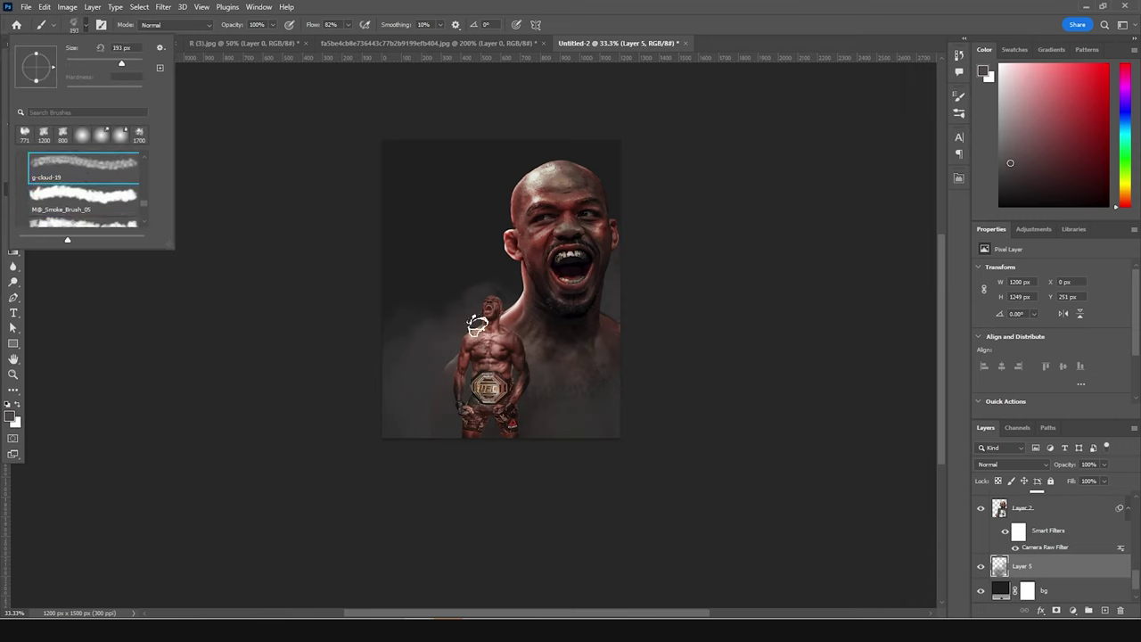
left_click(485, 337)
key("bracketright")
key("bracketright")
key("bracketright")
key("bracketright")
key("bracketright")
key("bracketright")
key("bracketright")
key("bracketright")
key("bracketright")
key("bracketright")
key("bracketright")
Try stamping g-cloud-19 smoke on Layer 5 beside the small fighter's head.
left_click(442, 338)
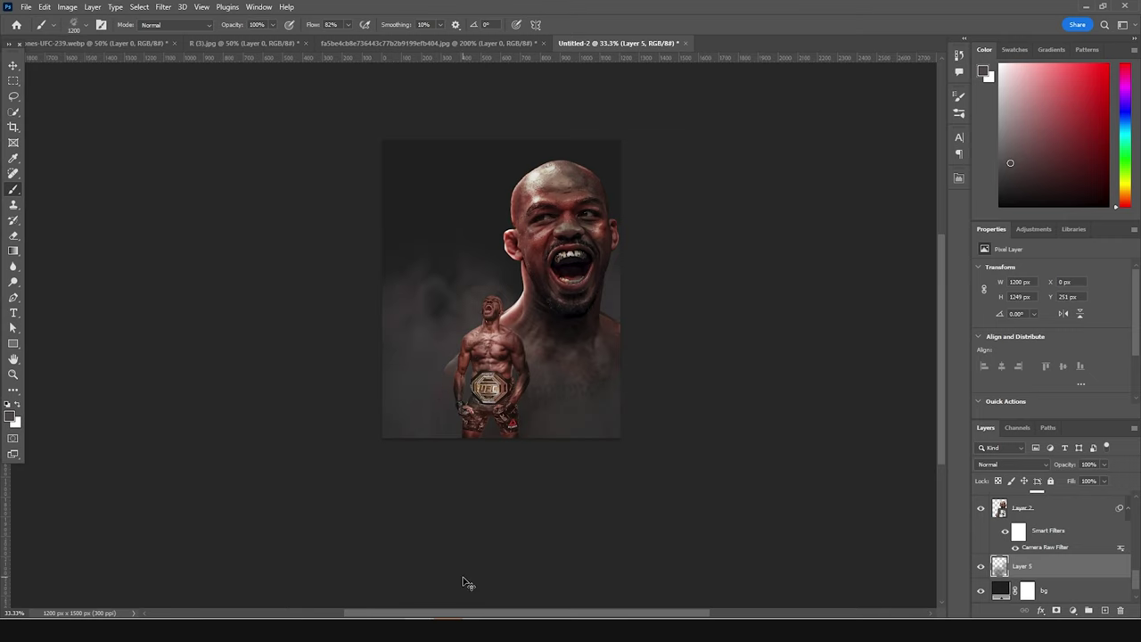
key("ctrl+z")
left_click(562, 332)
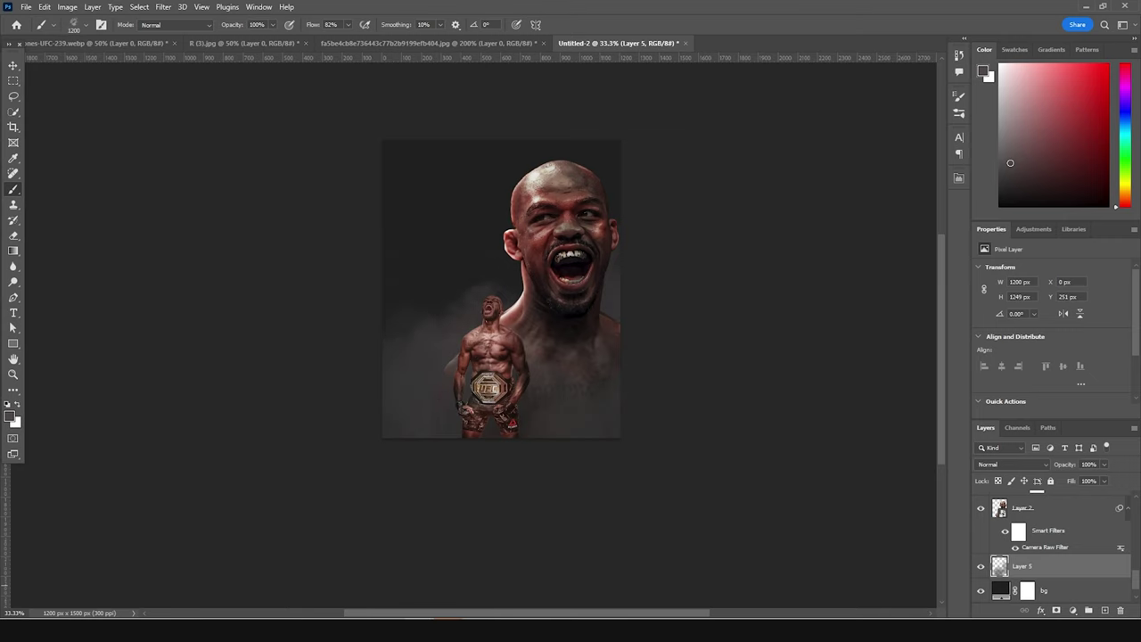
Add a new layer above Layer 5 and stamp 1200 px smoke behind the portrait and near the small fighter's head.
left_click(1104, 611)
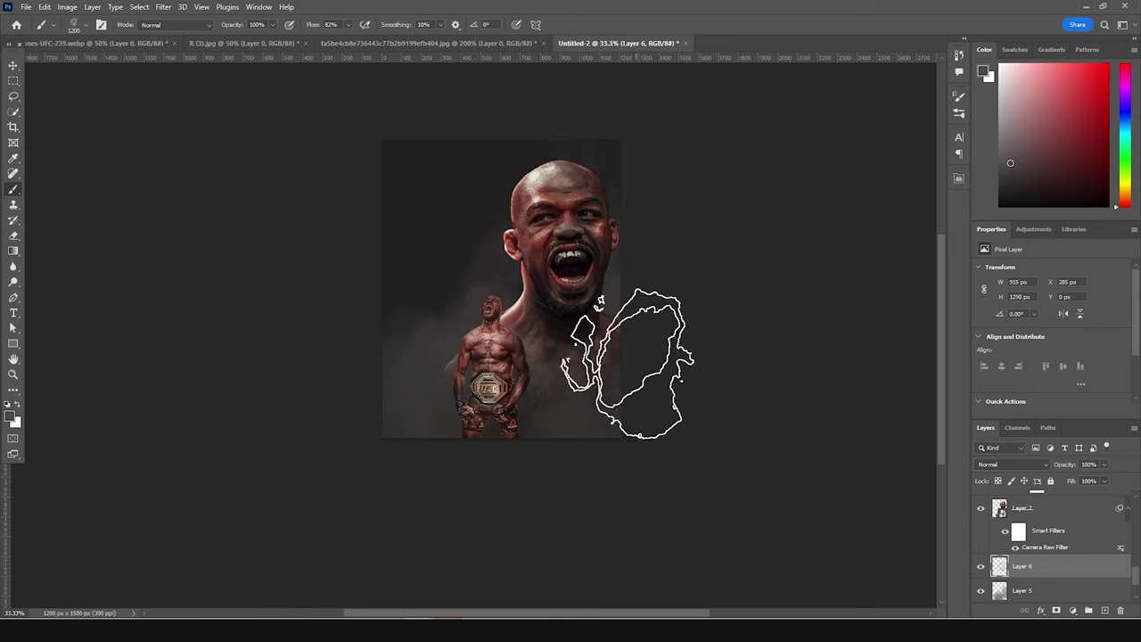
left_click(399, 185)
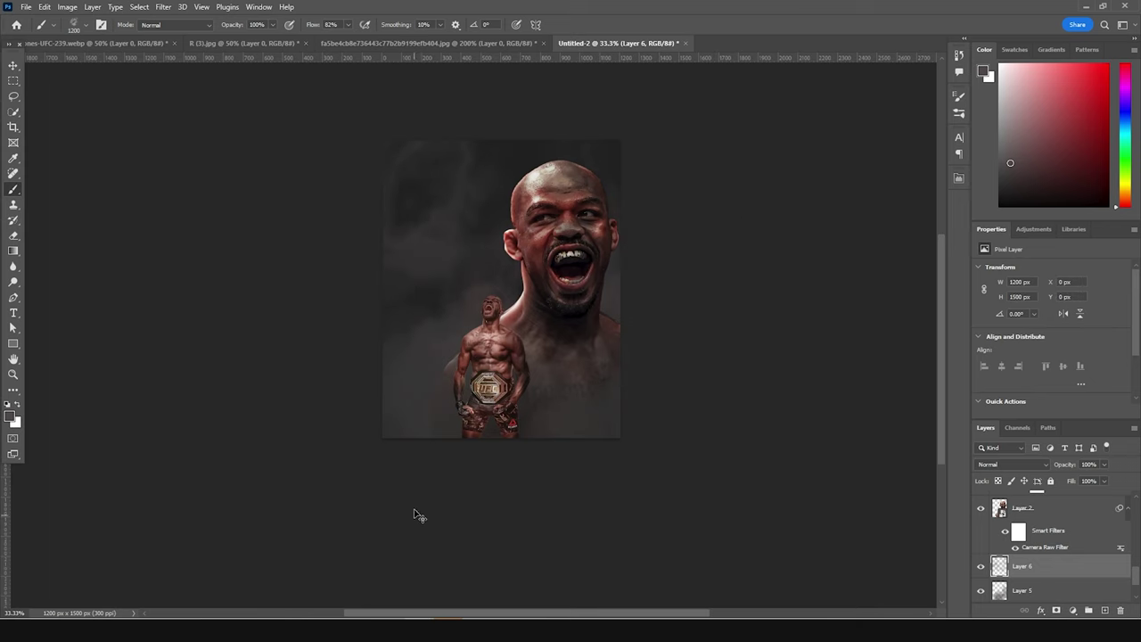
key("ctrl+z")
left_click(451, 329)
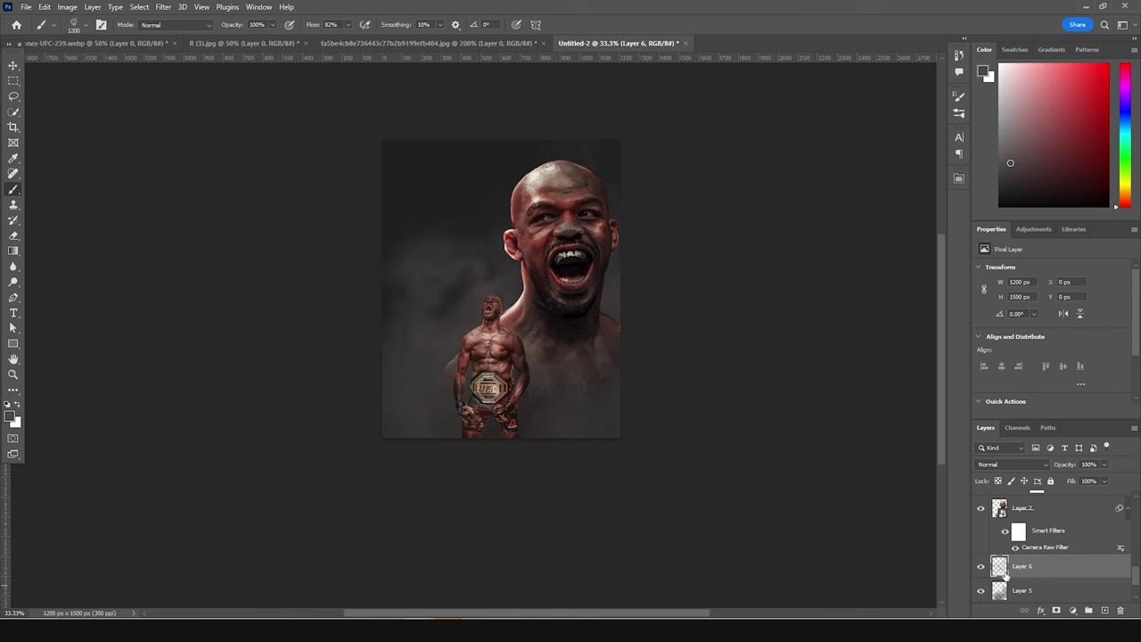
Add a new layer above Layer 4 and stamp g-cloud-19 smoke at 1200 px around the portrait's head and the upper background.
scroll(1046, 551, "down", 3)
left_click(1026, 500)
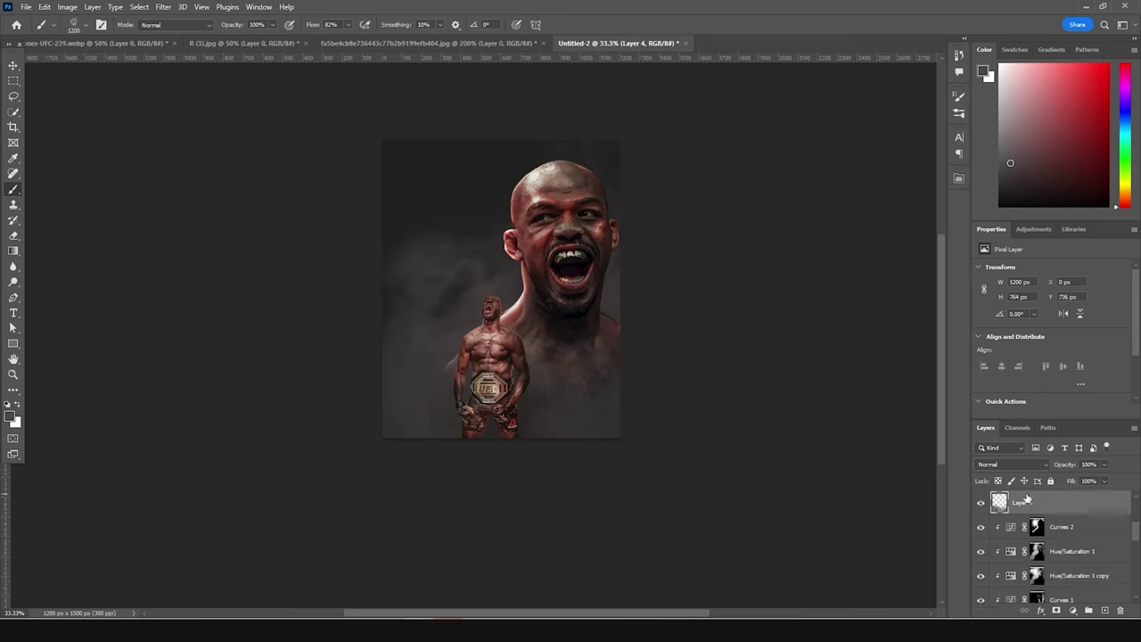
left_click(1119, 611)
left_click(565, 234)
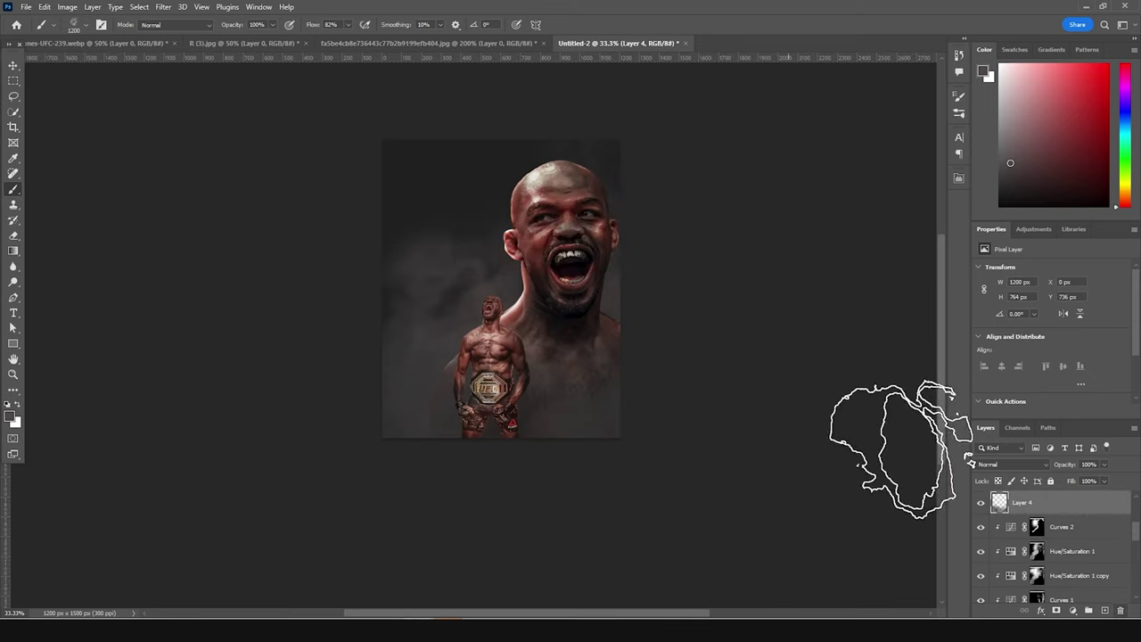
left_click(1104, 611)
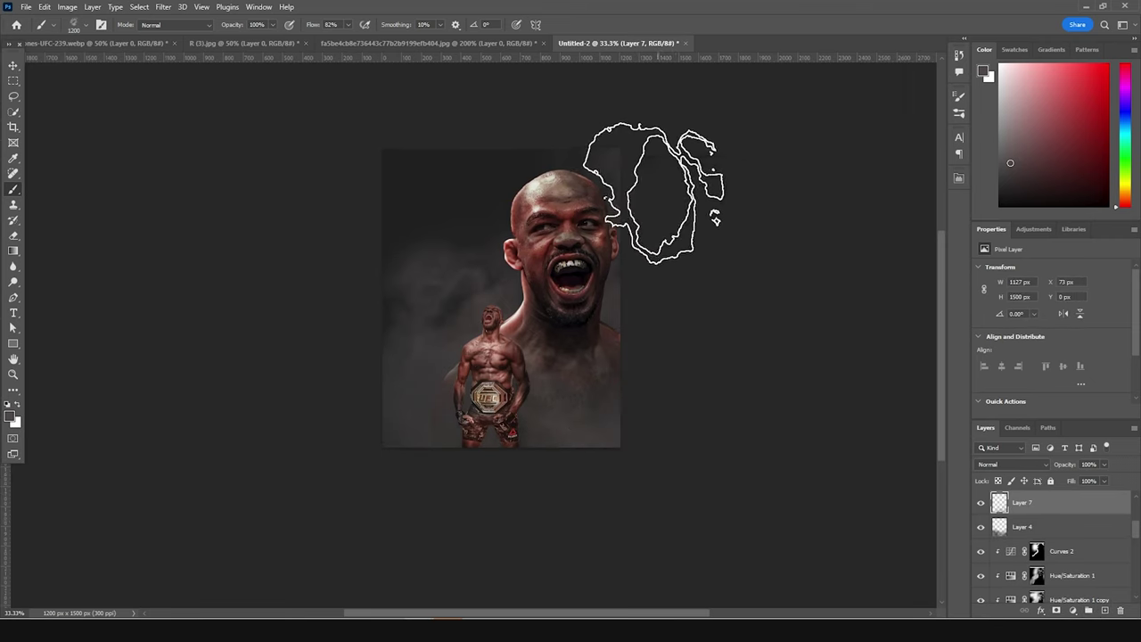
left_click(494, 180)
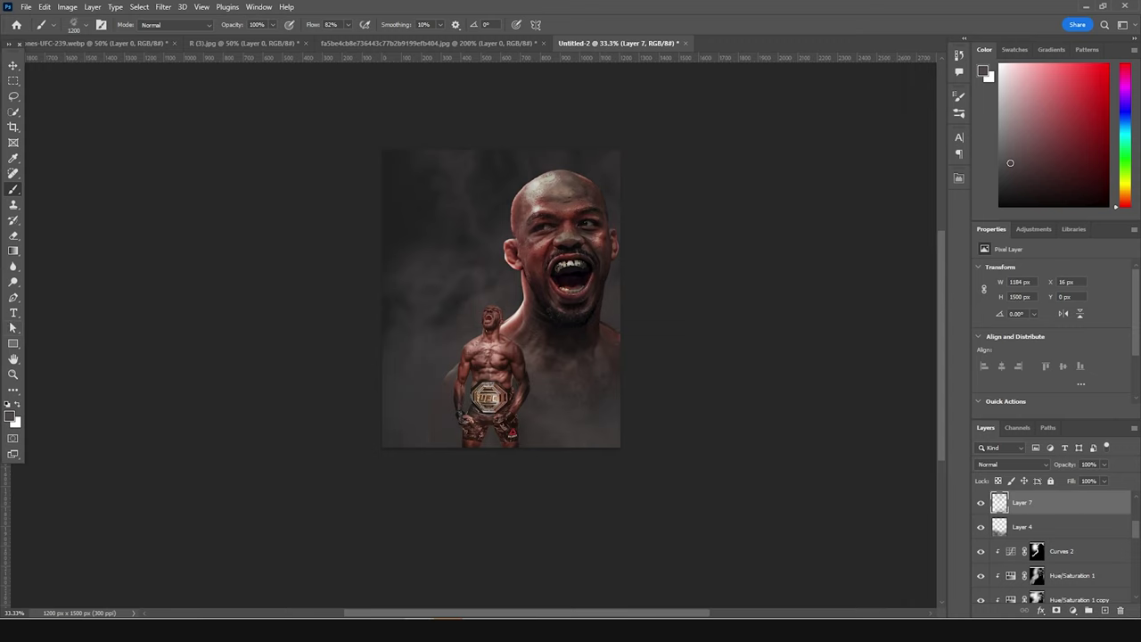
Switch to the g-cloud-7 brush.
left_click(85, 26)
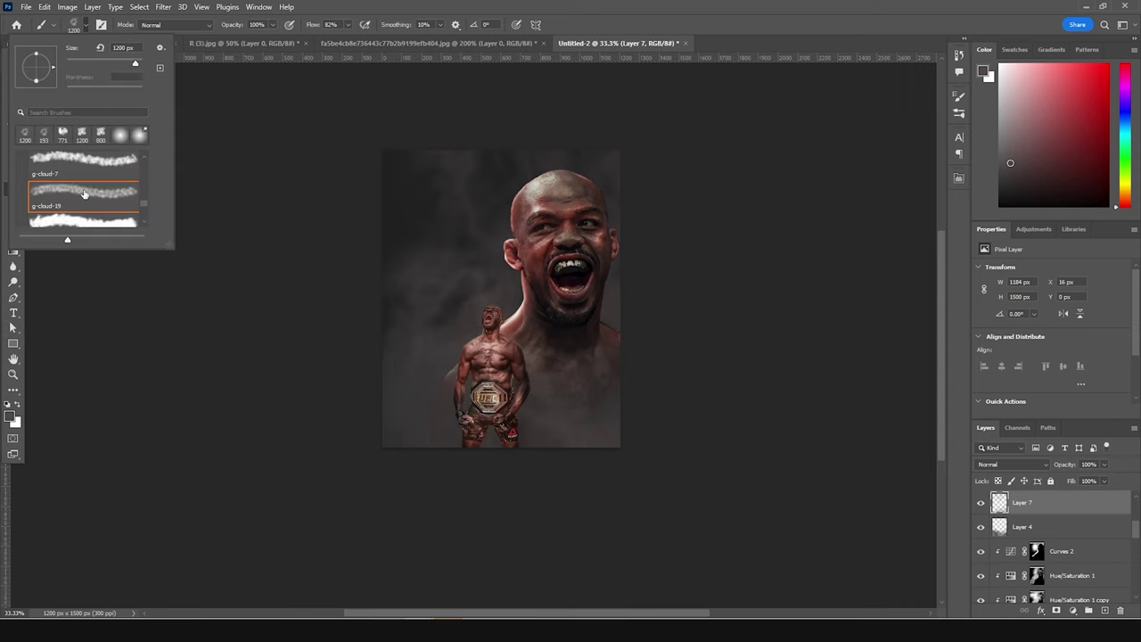
left_click(91, 156)
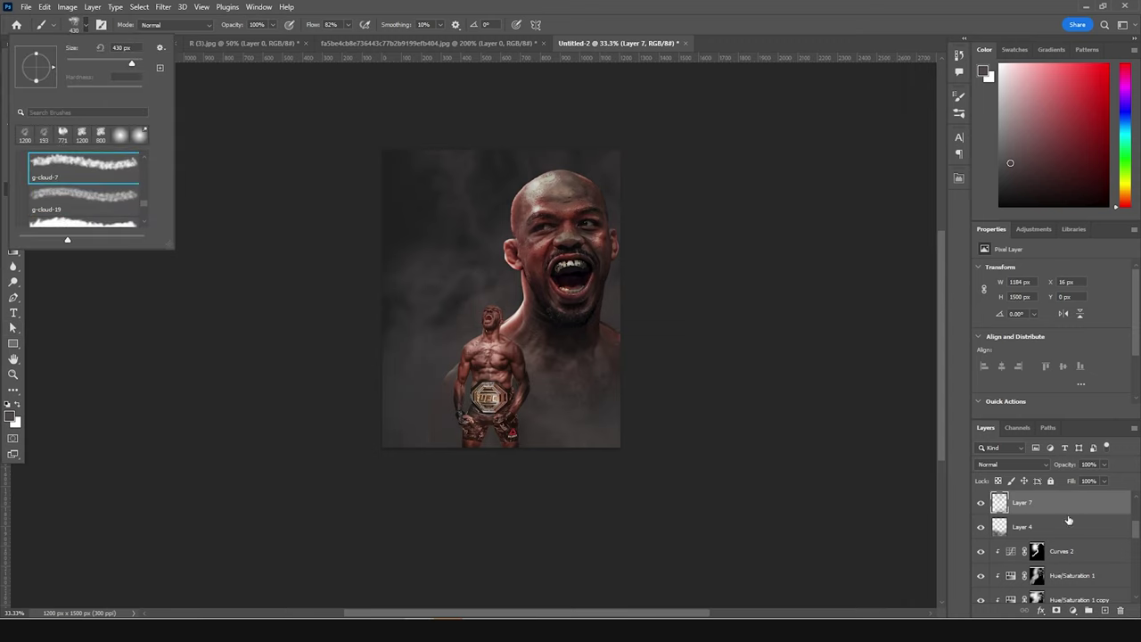
left_click(1105, 611)
left_click(1105, 611)
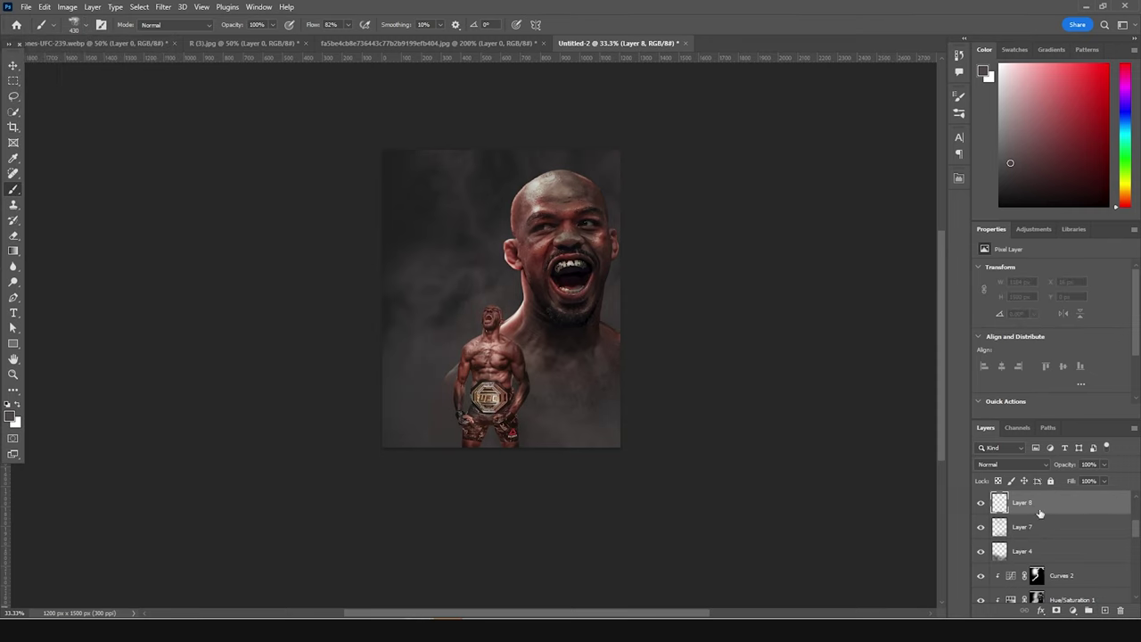
left_click_drag(1139, 533, 1139, 505)
key("ctrl+z")
Add a new layer above Hue/Saturation 1 copy 2 and paint g-cloud-7 smoke along the poster's lower edge with an 1100 px brush.
scroll(1077, 532, "up", 2)
left_click(1096, 505)
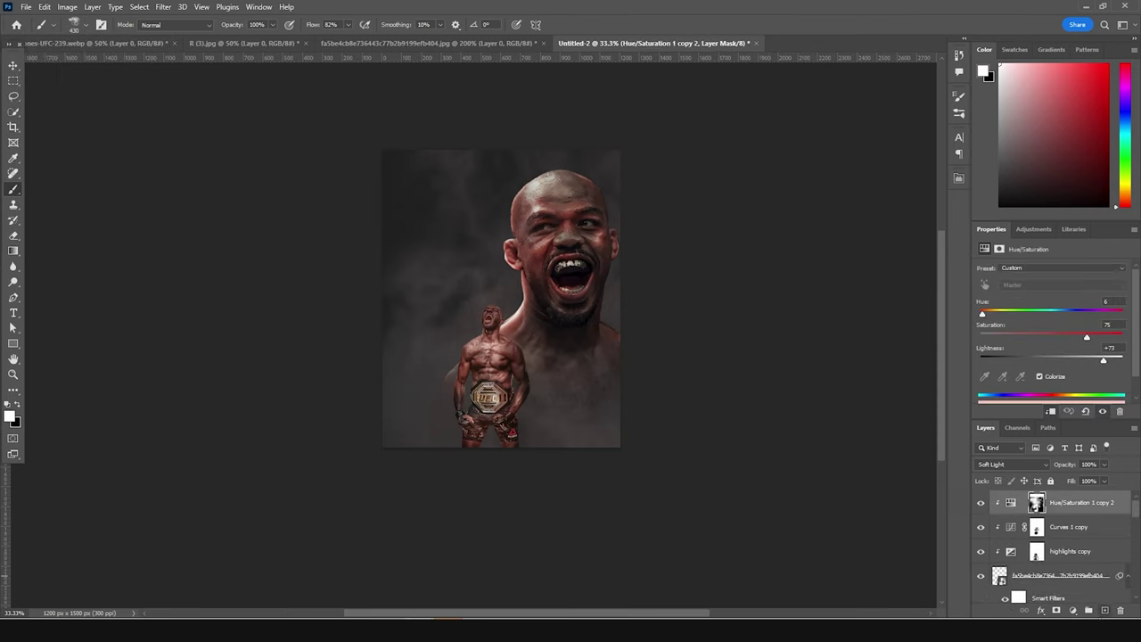
left_click(1105, 611)
key("bracketright")
key("bracketright")
key("bracketright")
key("bracketright")
key("bracketright")
key("bracketright")
key("bracketright")
left_click(530, 480)
mouse_move(429, 481)
left_mouse_down()
mouse_move(375, 518)
mouse_move(656, 401)
mouse_move(788, 451)
mouse_move(463, 437)
mouse_move(732, 540)
mouse_move(233, 517)
left_mouse_up()
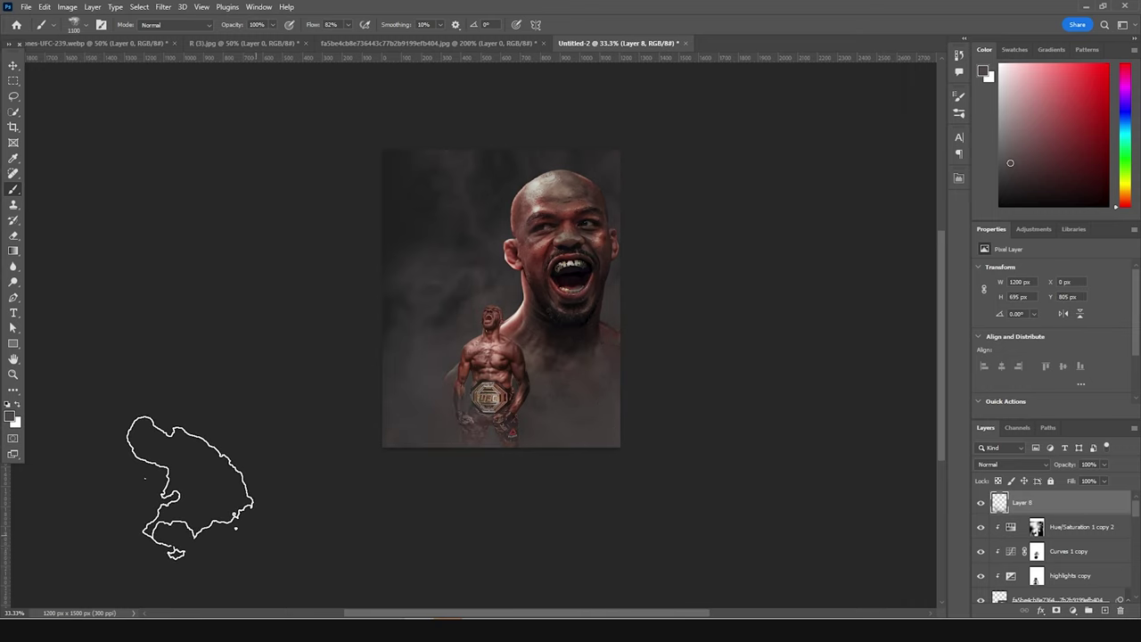
left_click(87, 25)
scroll(81, 222, "up", 1)
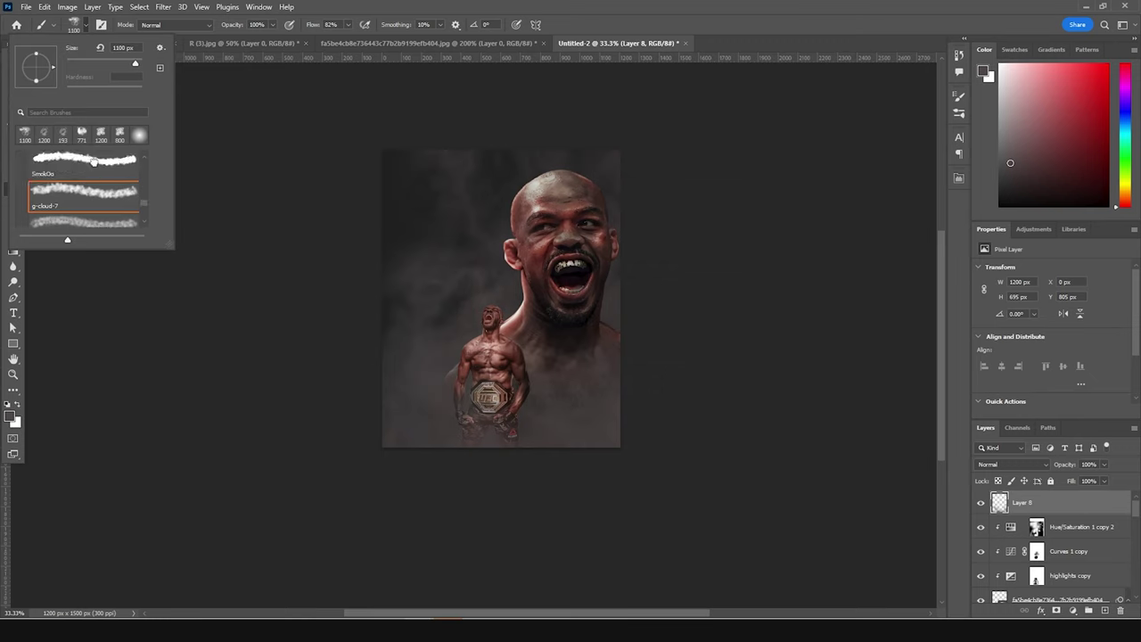
left_click(93, 160)
left_click(1039, 527)
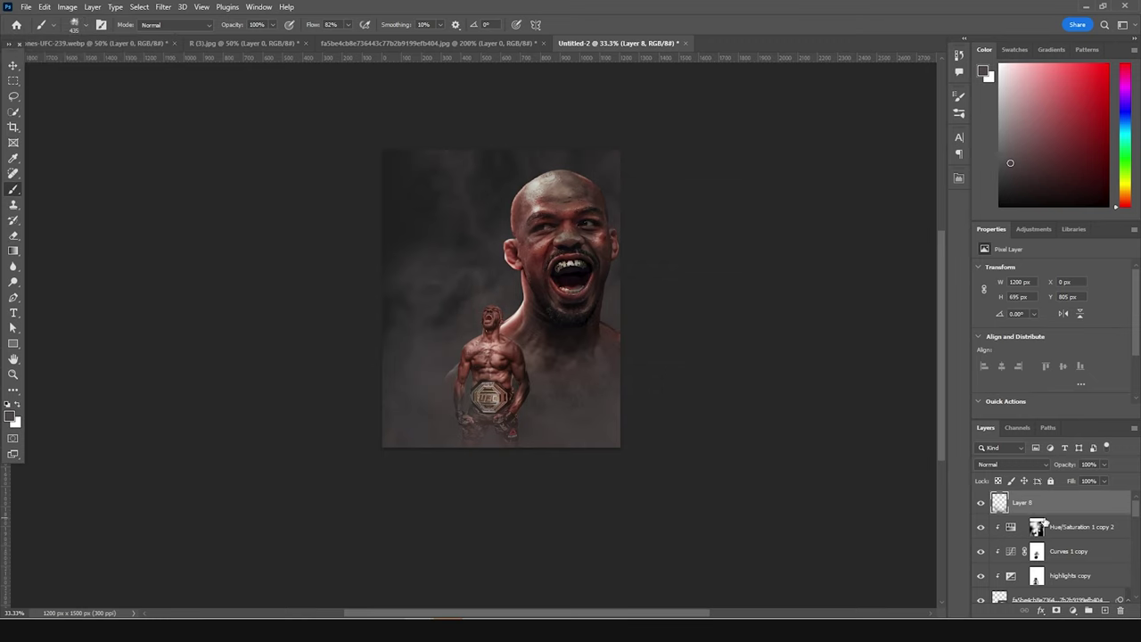
key("bracketright")
key("bracketright")
key("bracketright")
key("bracketright")
key("bracketright")
key("bracketright")
key("bracketright")
key("bracketright")
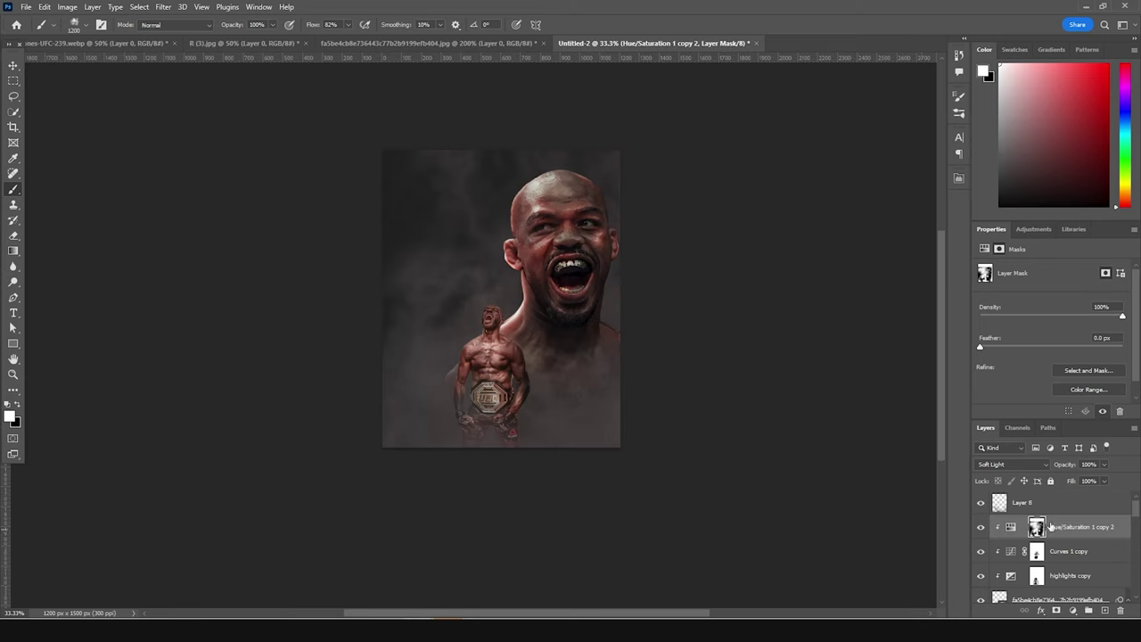
left_click(1021, 505)
key("e")
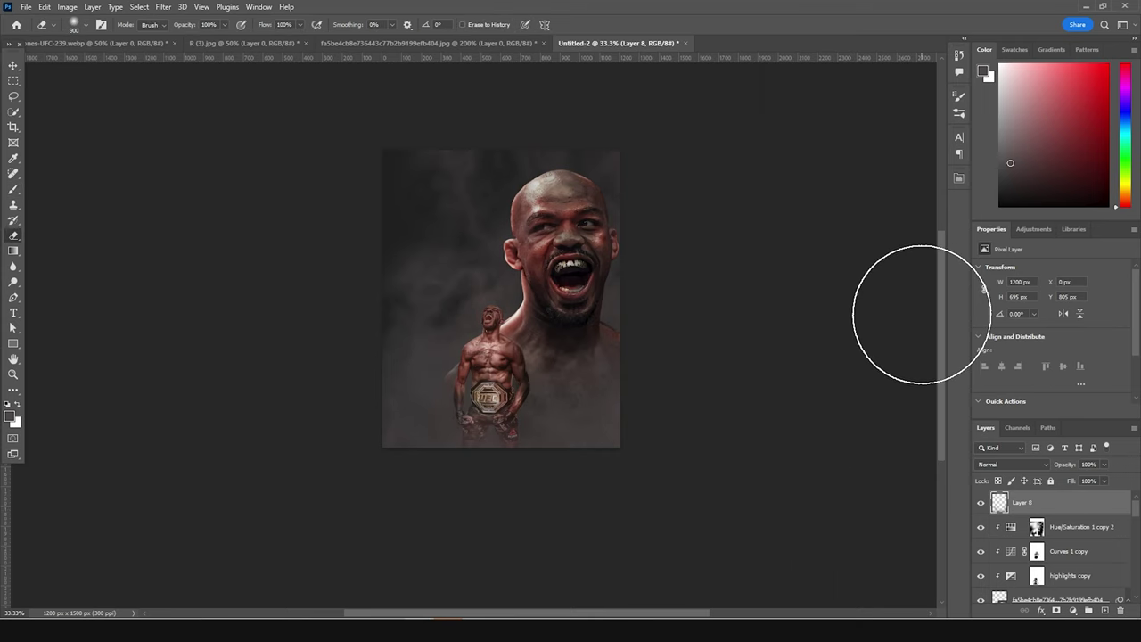
key("ctrl+equal")
Copy the octagon arena image from the UFC-239 document into the Untitled-2 poster.
key("ctrl+Tab")
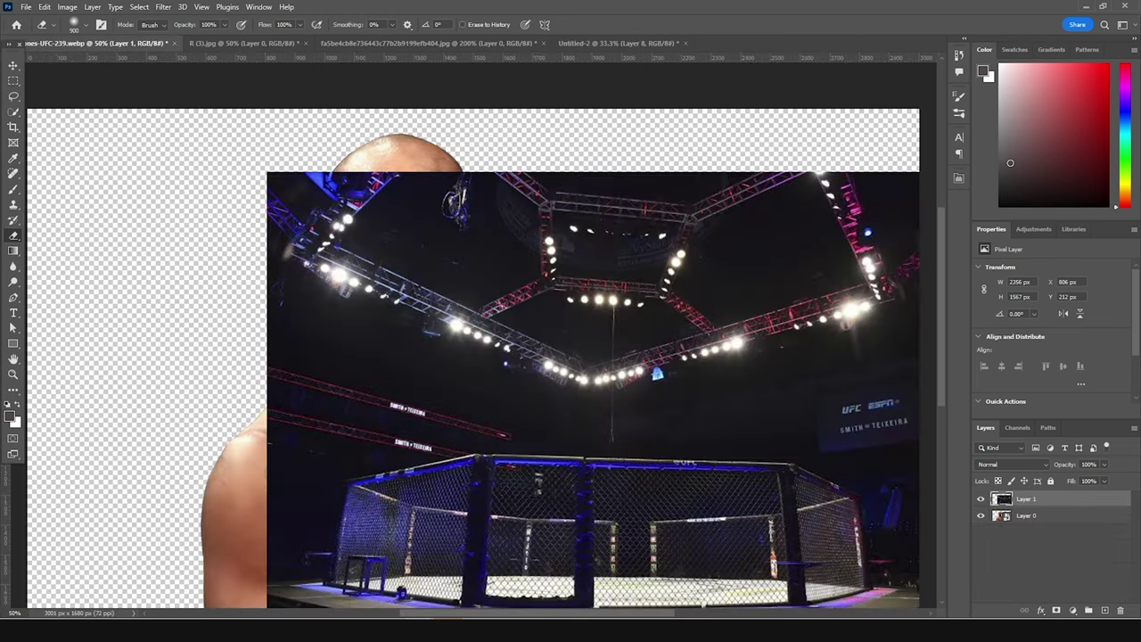
left_click(15, 68)
left_click_drag(570, 379, 395, 44)
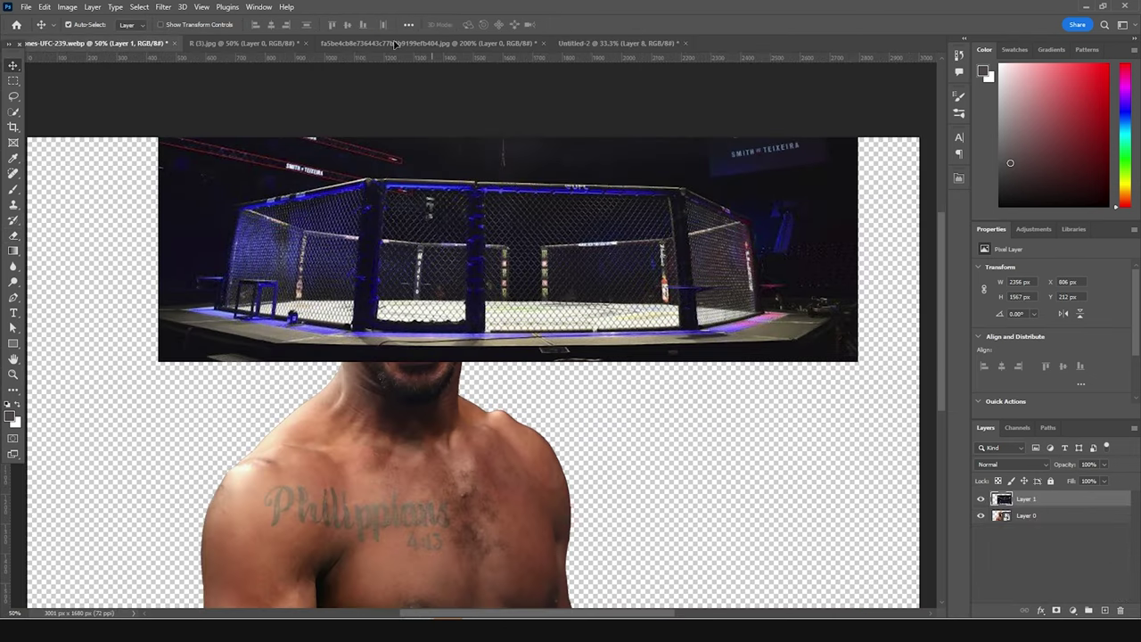
left_click_drag(307, 41, 567, 49)
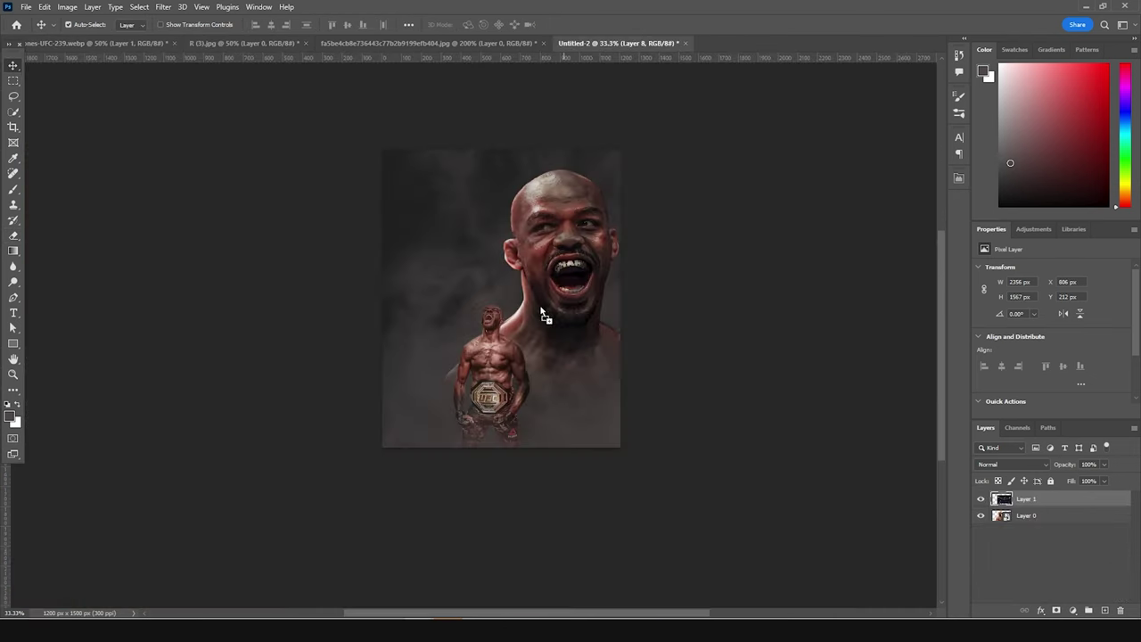
left_click_drag(540, 312, 541, 313)
Place the arena layer directly above bg so it fills the poster's background at 67% opacity.
left_click_drag(1009, 511, 1010, 601)
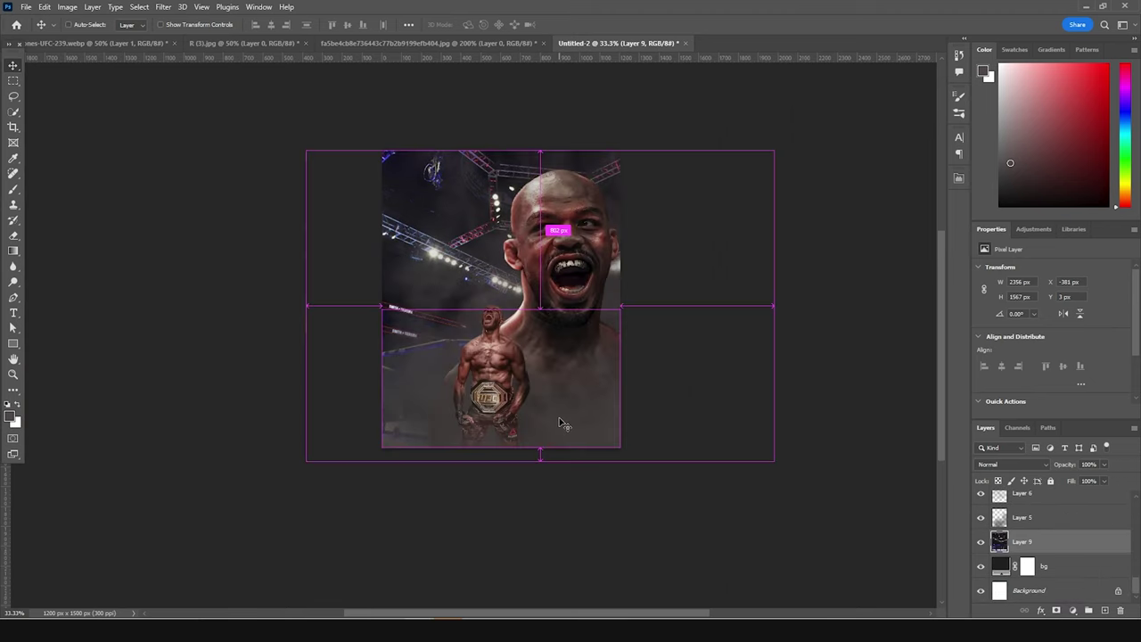
key("ctrl+t")
left_click_drag(651, 397, 621, 386)
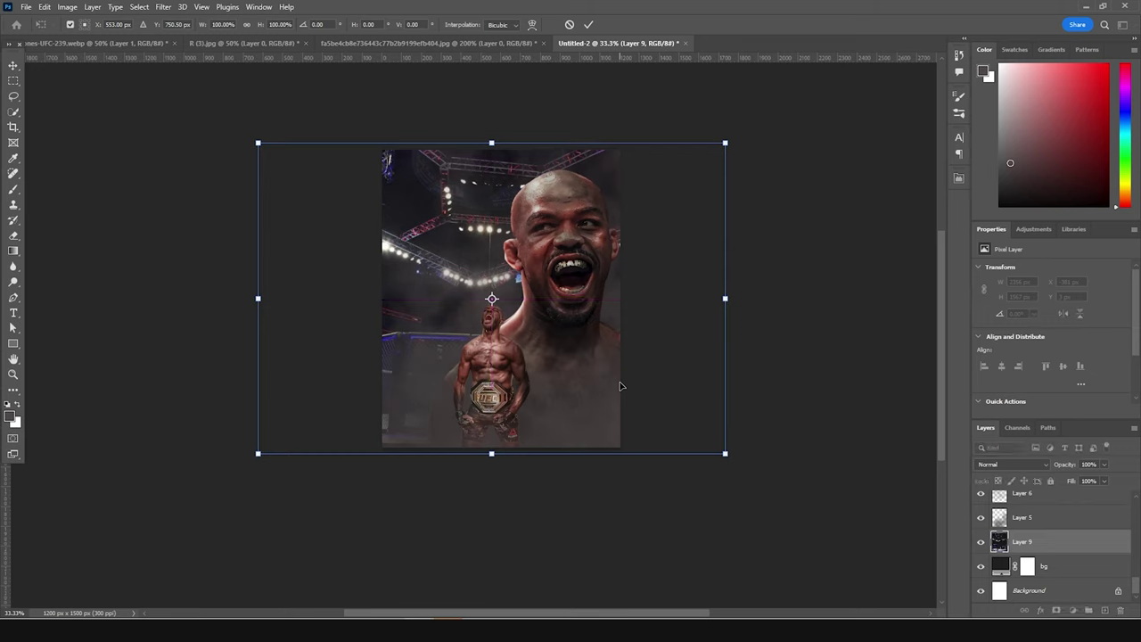
key("Return")
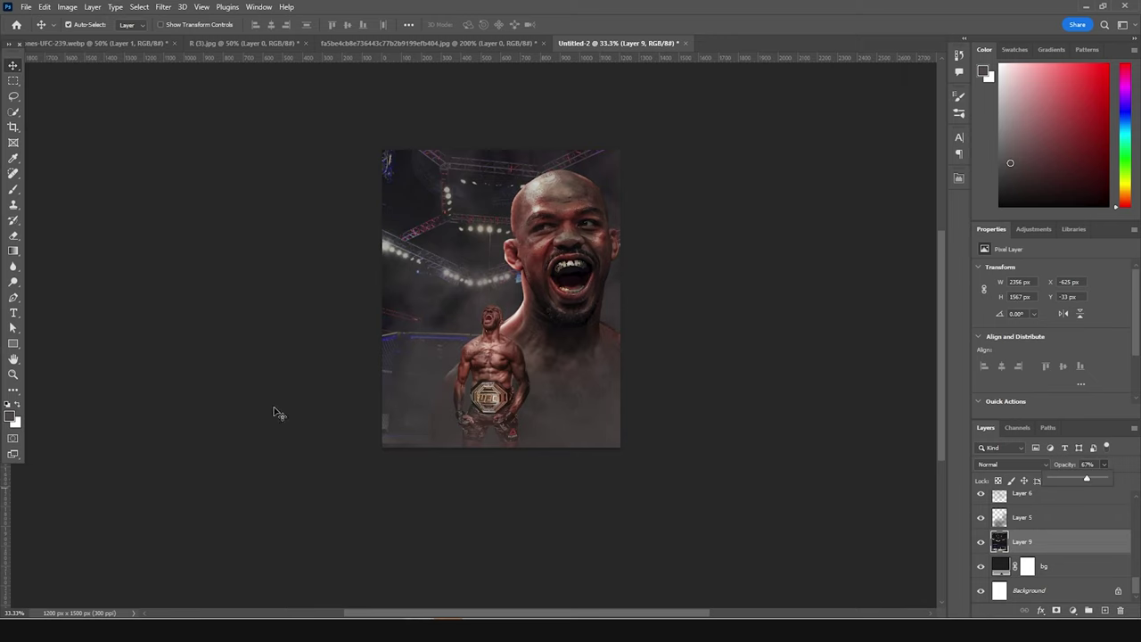
left_click(1040, 536, "ctrl")
Add a new layer above Layer 8 and choose a 1200 px soft round brush with white as the foreground colour.
scroll(1014, 544, "up", 5)
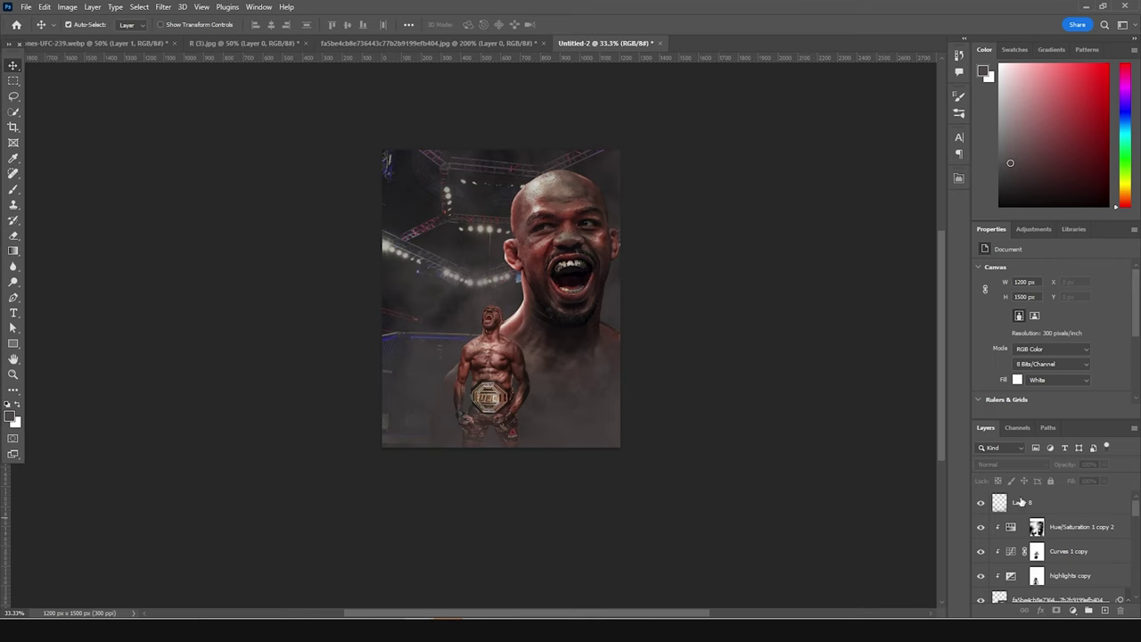
left_click(1021, 502)
left_click(1106, 612)
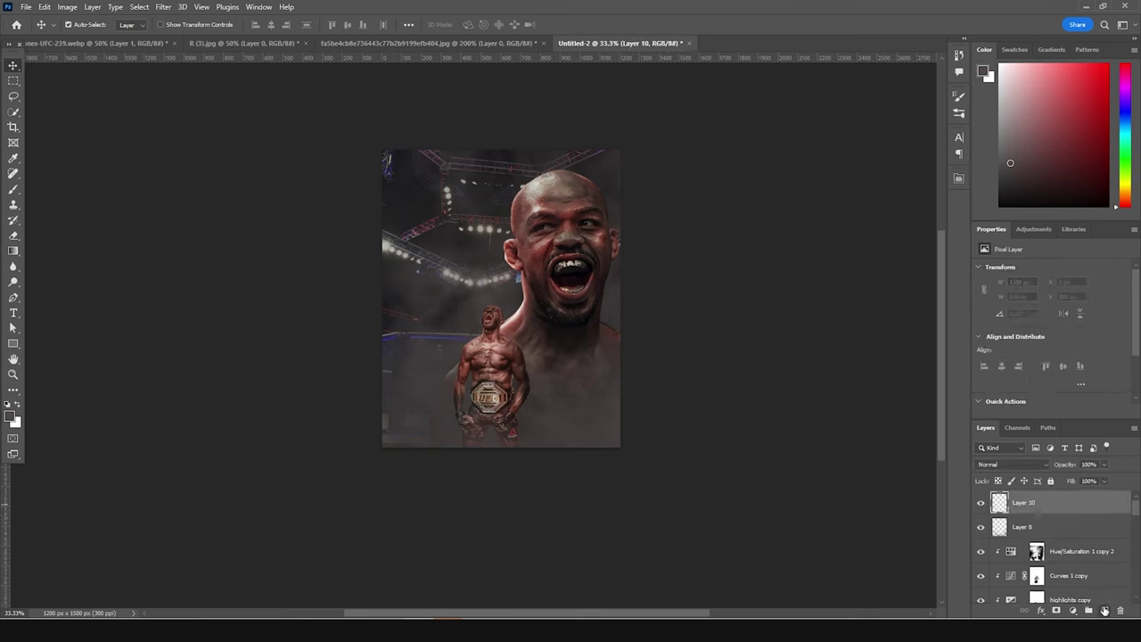
key("b")
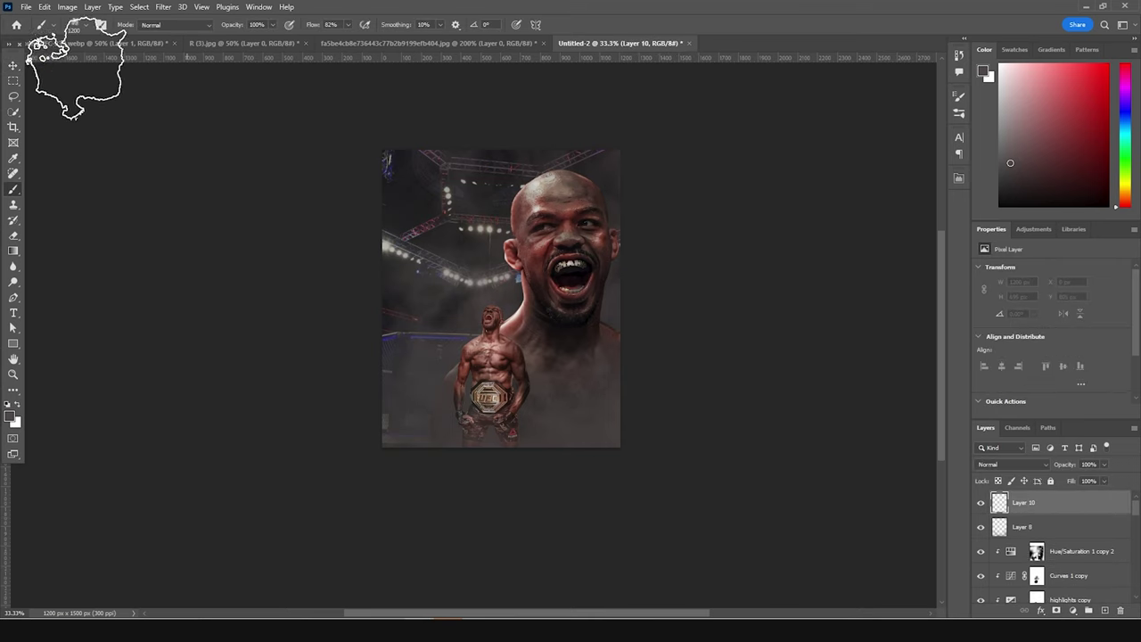
left_click(84, 33)
left_click_drag(146, 203, 145, 159)
double_click(112, 181)
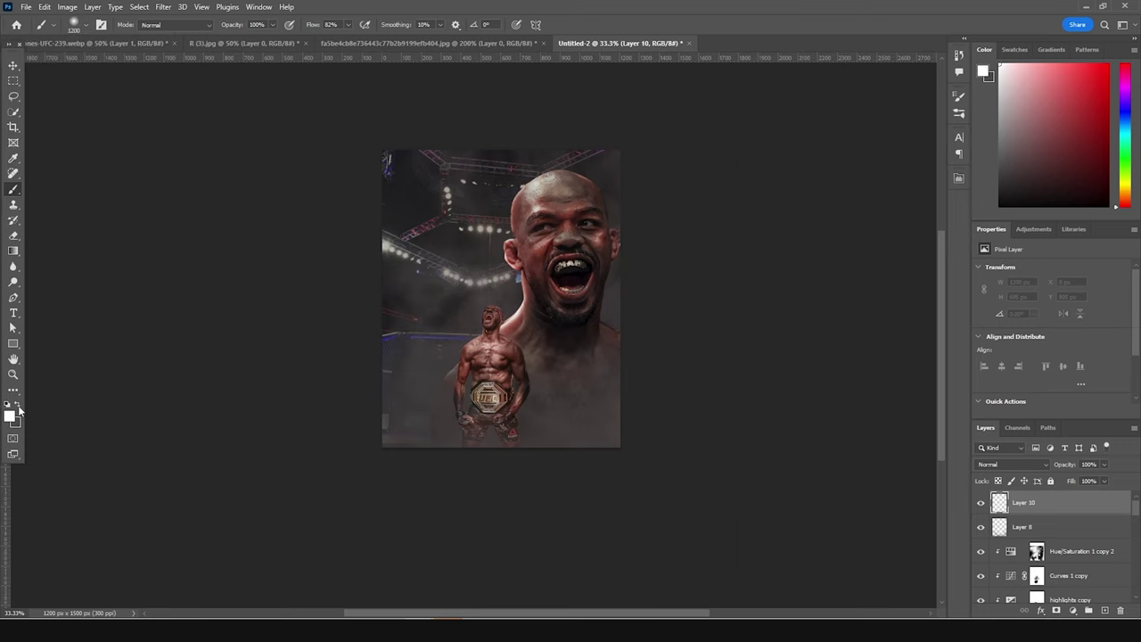
Paint a soft white glow over the arena lights beside the portrait with a 1200 px stamp and a smaller one at its centre.
left_click(433, 245)
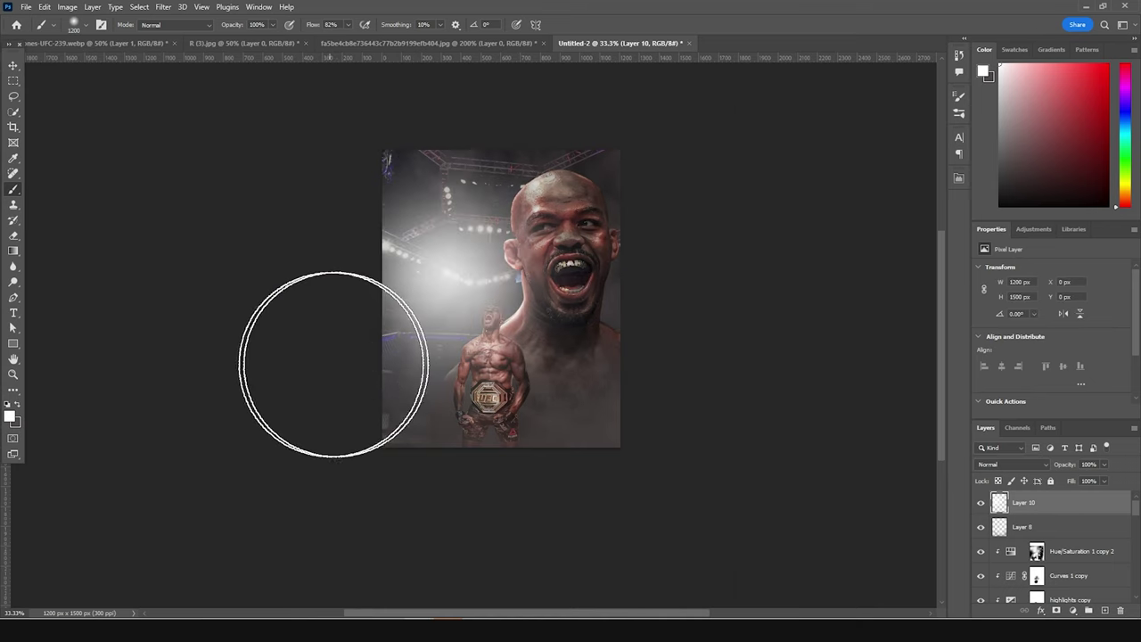
key("ctrl+z")
left_click(462, 266)
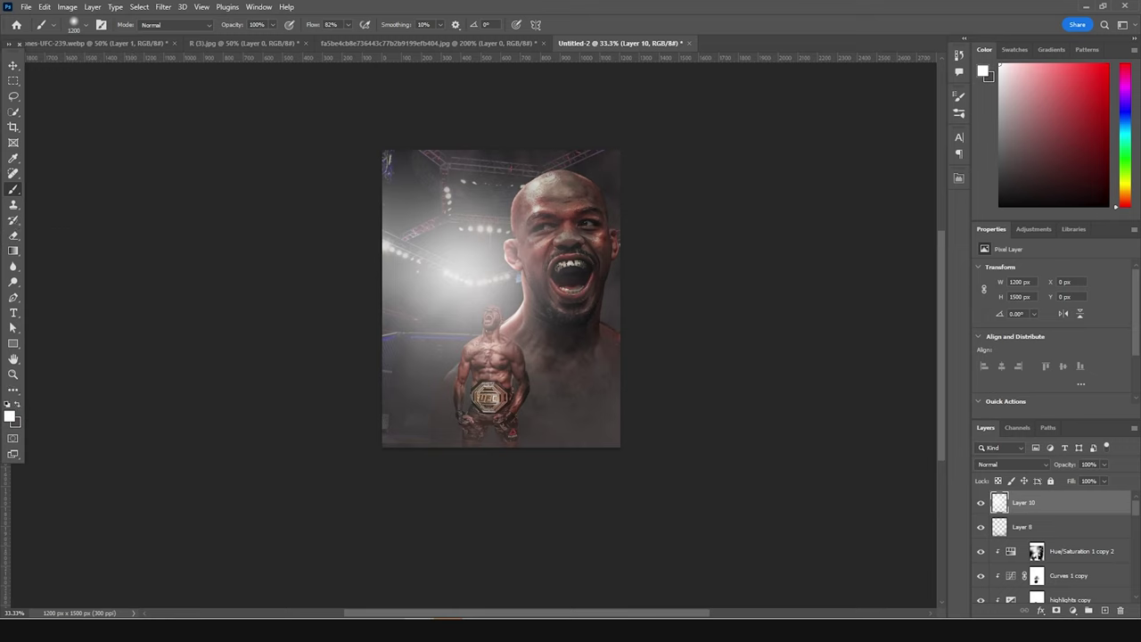
key("bracketleft")
key("bracketleft")
key("bracketleft")
key("bracketleft")
key("bracketleft")
key("bracketleft")
key("bracketleft")
left_click(456, 248)
key("bracketright")
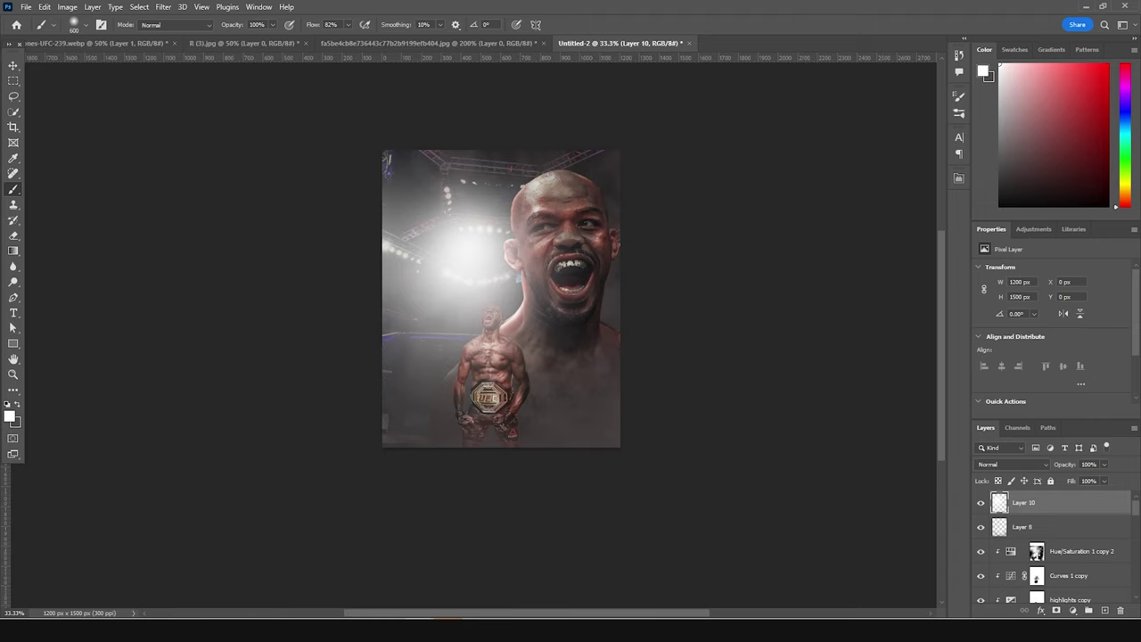
Add the white text "Jones" in Arista Signature below the glow, above the small fighter.
left_click(13, 314)
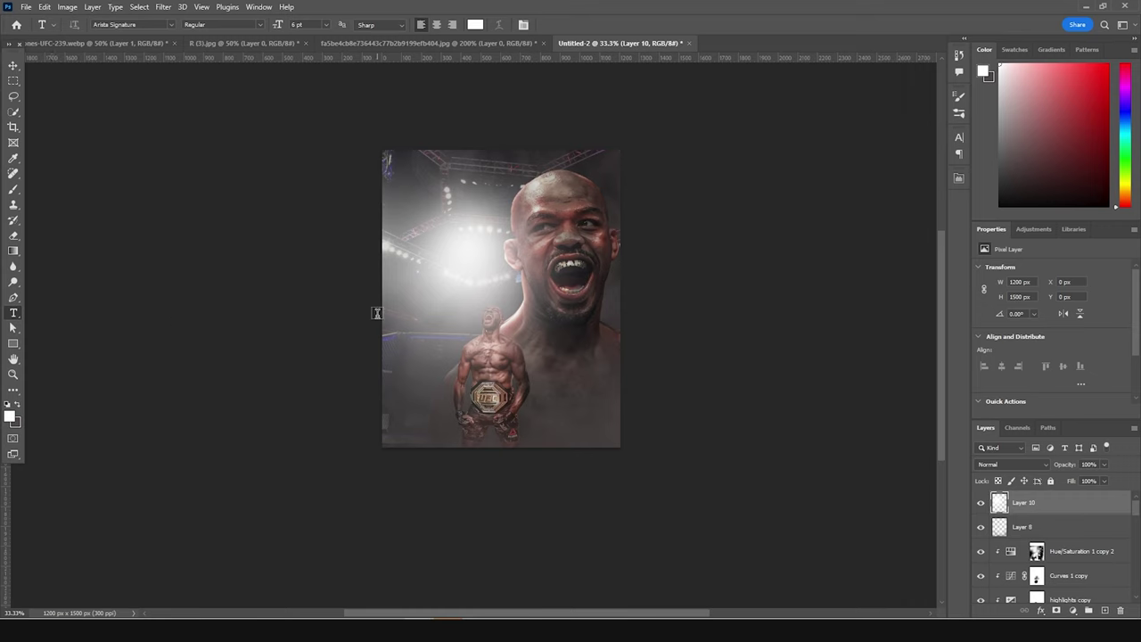
left_click(436, 301)
type("JON")
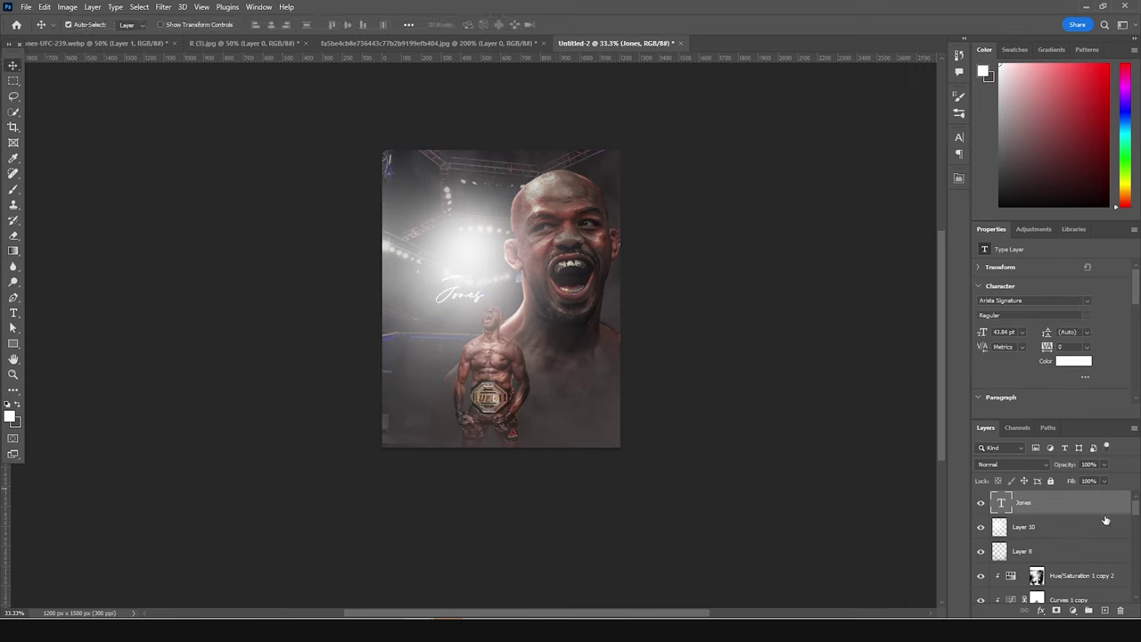
Duplicate the Jones text layer, change the copy to "JON" in a heavy sans-serif font and colour it salmon red.
key("ctrl+j")
key("t")
left_click(460, 290)
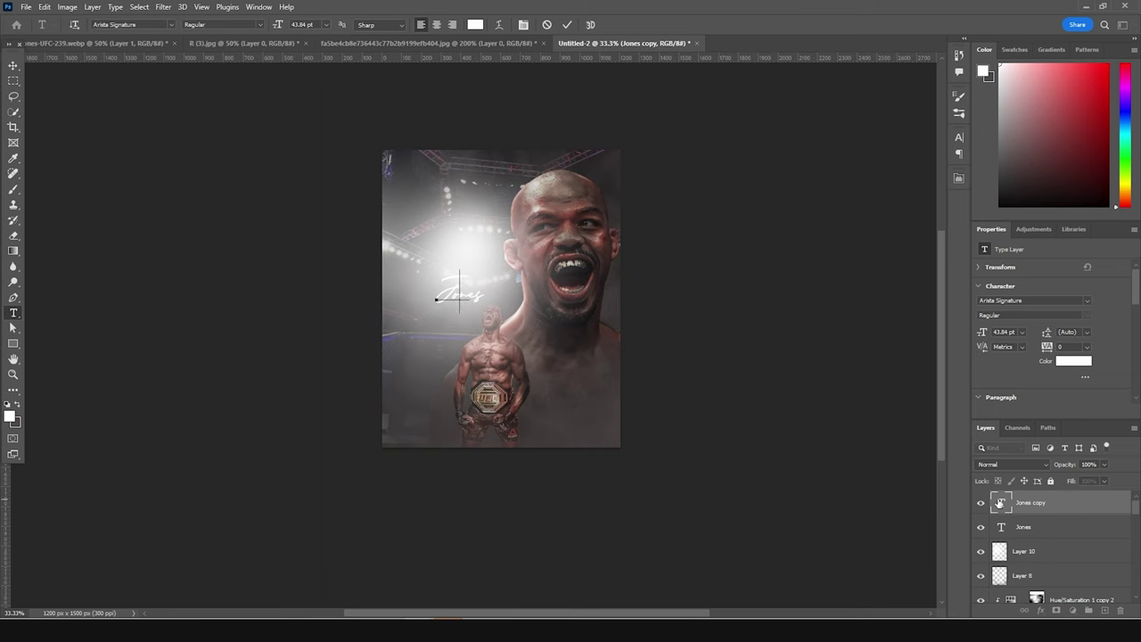
double_click(1000, 503)
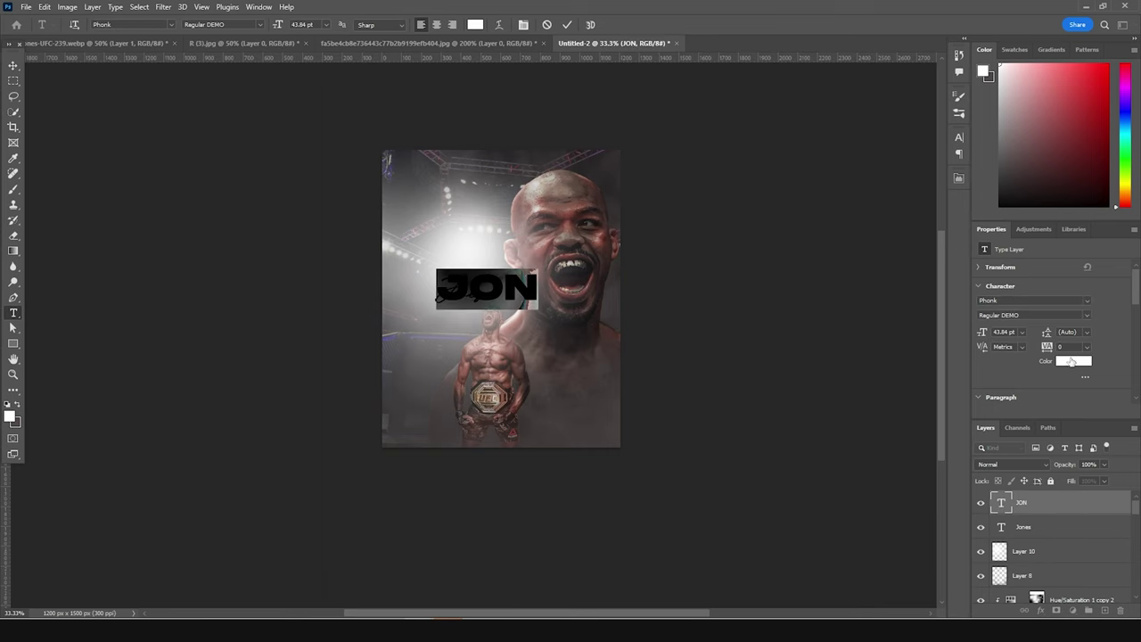
left_click(1073, 361)
left_click(691, 372)
left_click(927, 349)
Move the JON layer beneath the Jones layer and arrange the words so the script overlaps the lower part of JON.
left_click(13, 65)
left_click_drag(1006, 503, 1004, 538)
key("ctrl+t")
left_click_drag(490, 288, 519, 304)
mouse_move(507, 299)
left_mouse_down()
mouse_move(491, 288)
mouse_move(502, 309)
left_mouse_up()
key("Return")
Scale the Jones and JON text layers together to 94.67% above the small fighter's head.
left_click(1008, 505, "ctrl")
key("ctrl+t")
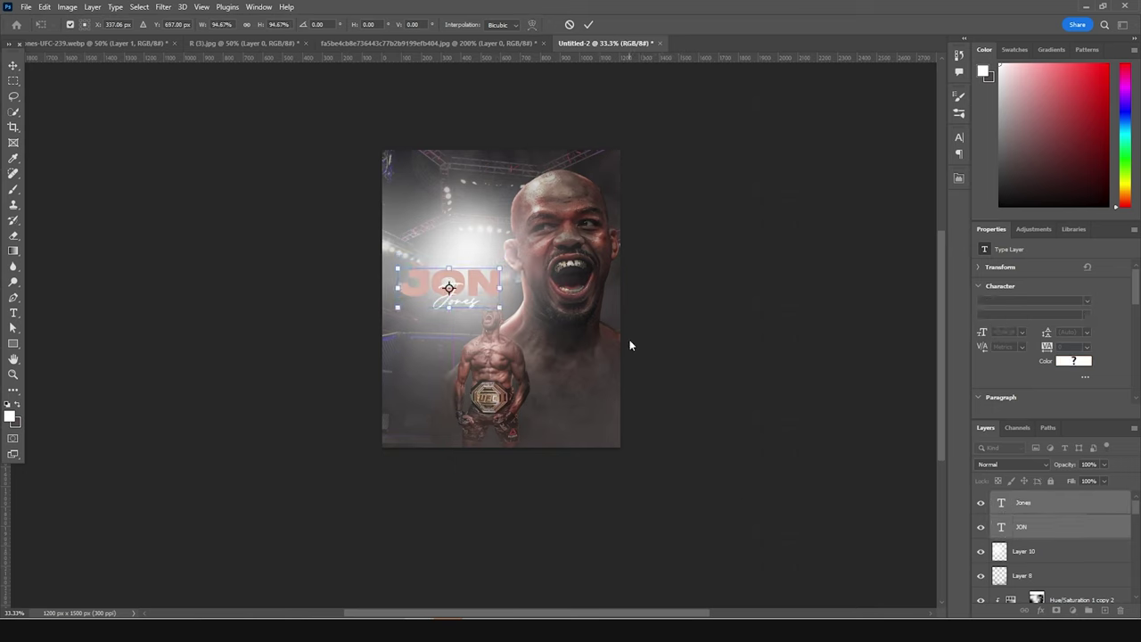
key("Return")
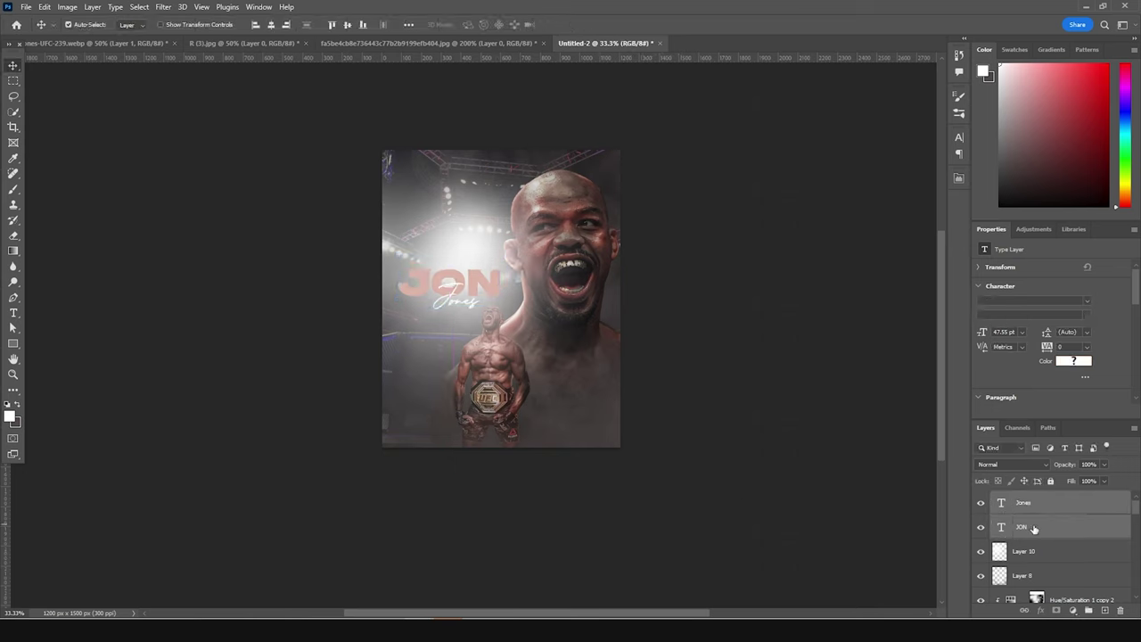
Stamp all visible layers into a new layer above the Jones text and open it in the Analog Efex Pro 2 filter.
left_click(1024, 503)
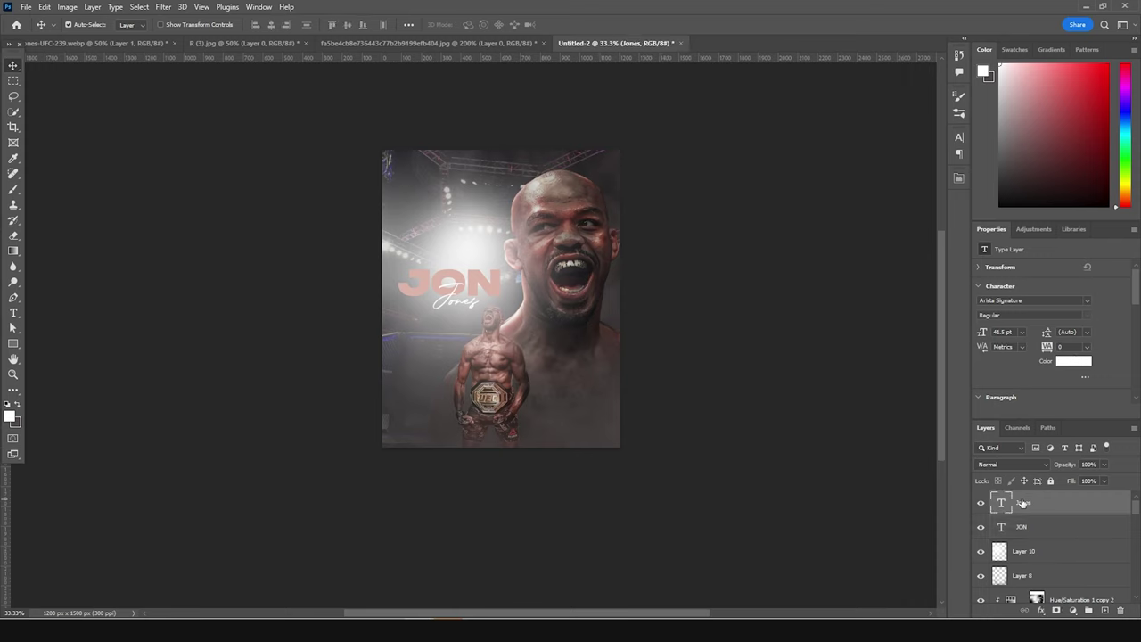
key("ctrl+shift+alt+e")
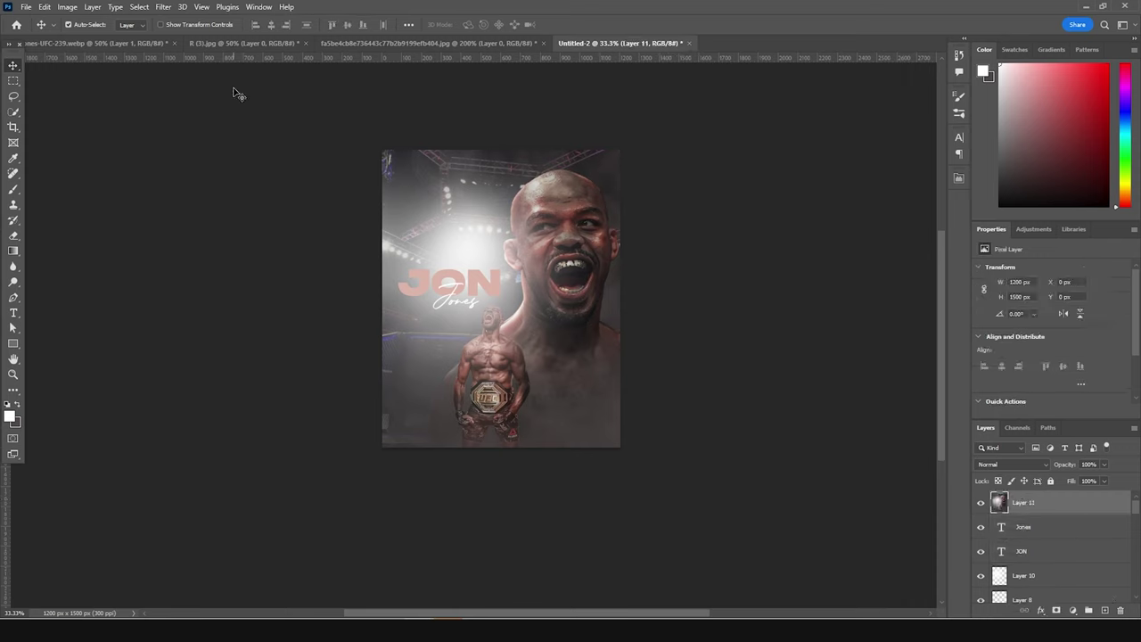
left_click(165, 7)
mouse_move(206, 307)
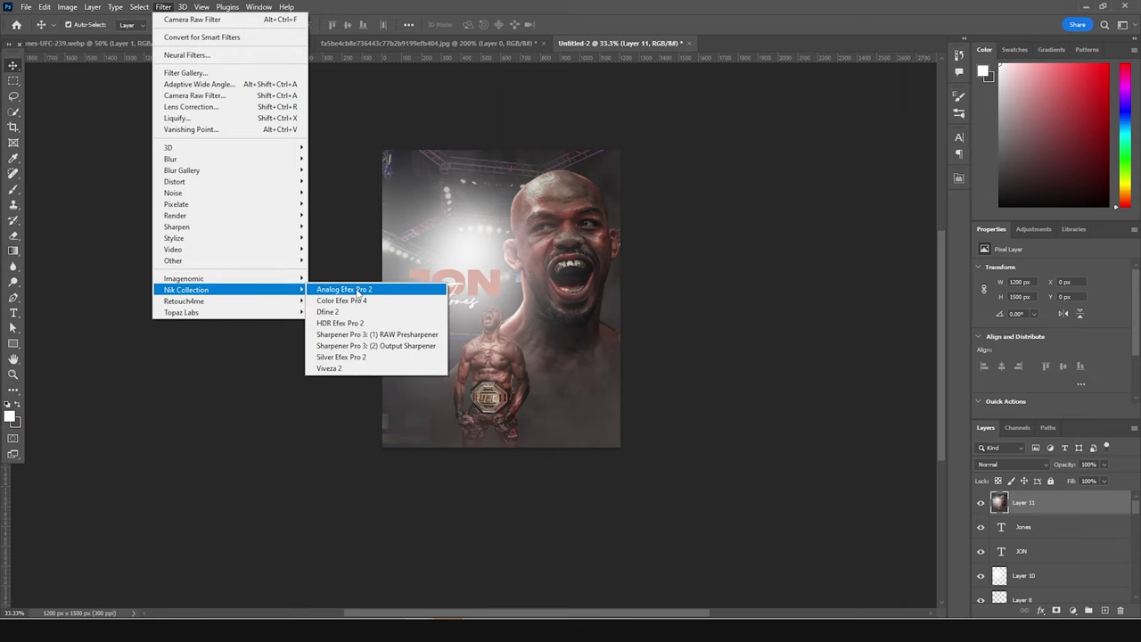
left_click(357, 291)
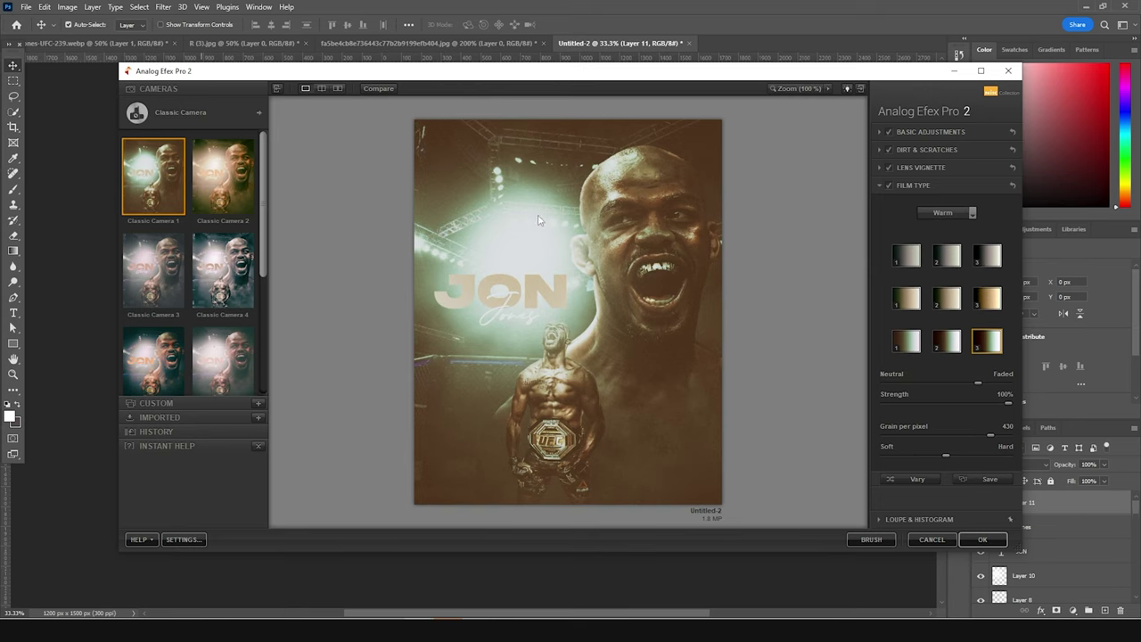
Set the film type strength to 36%, detail extraction to 56%, brightness to 10% and contrast to 44%.
left_click(916, 405)
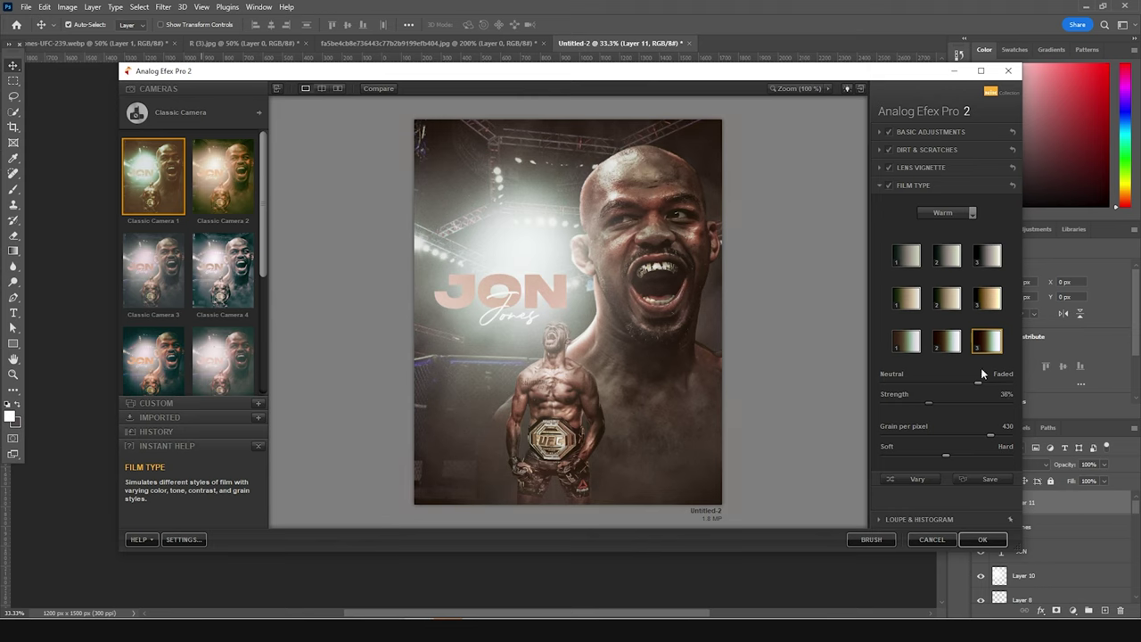
left_click(881, 132)
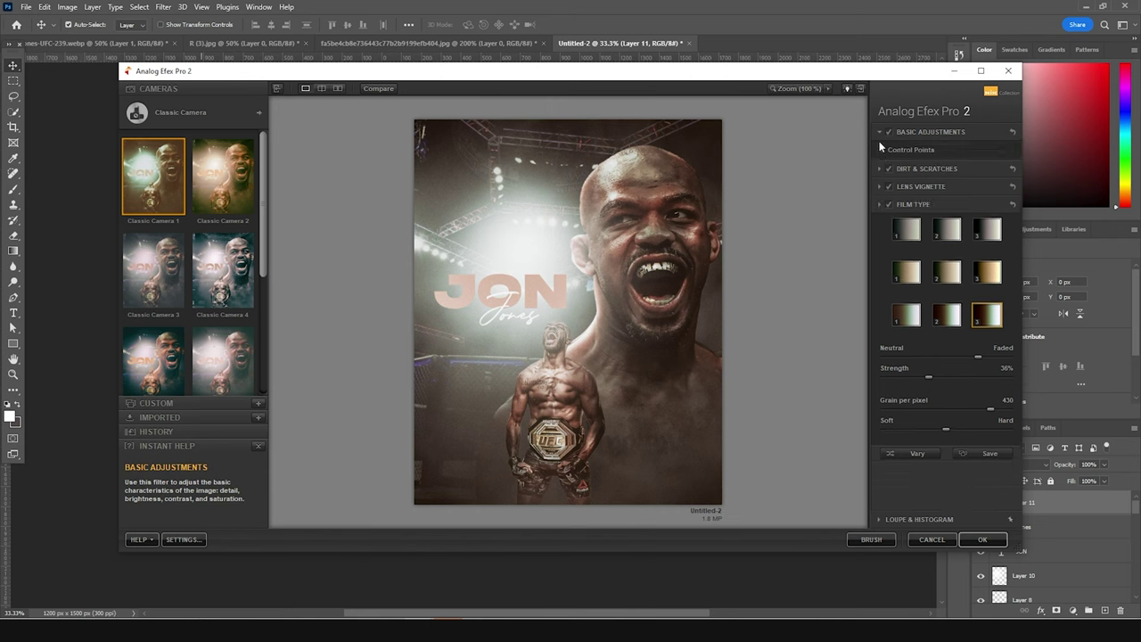
left_click(943, 167)
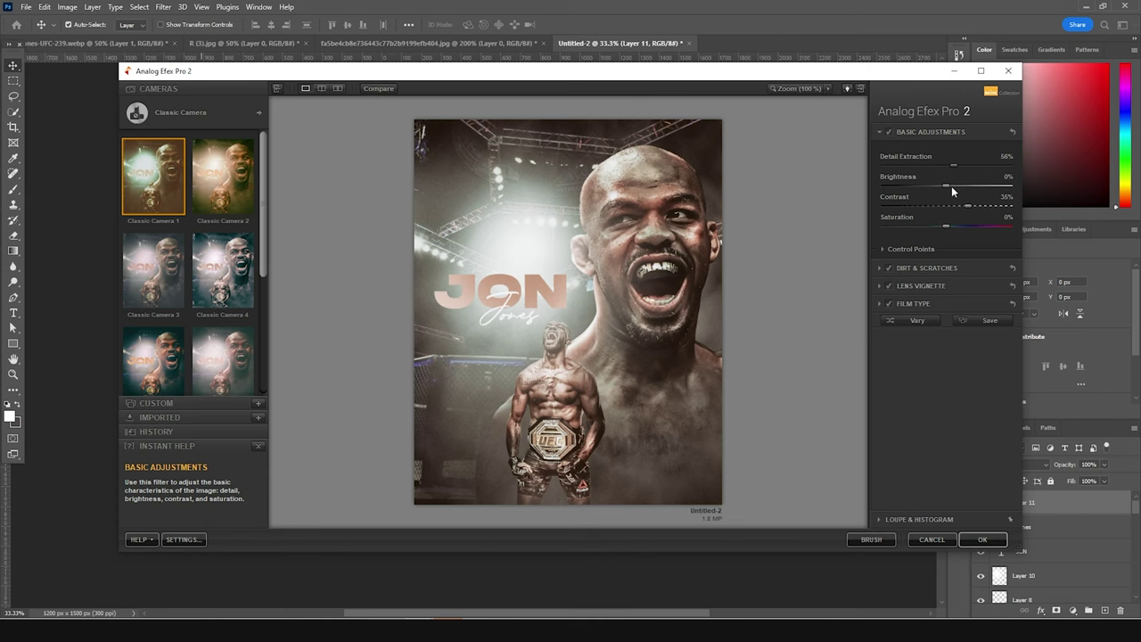
left_click(951, 185)
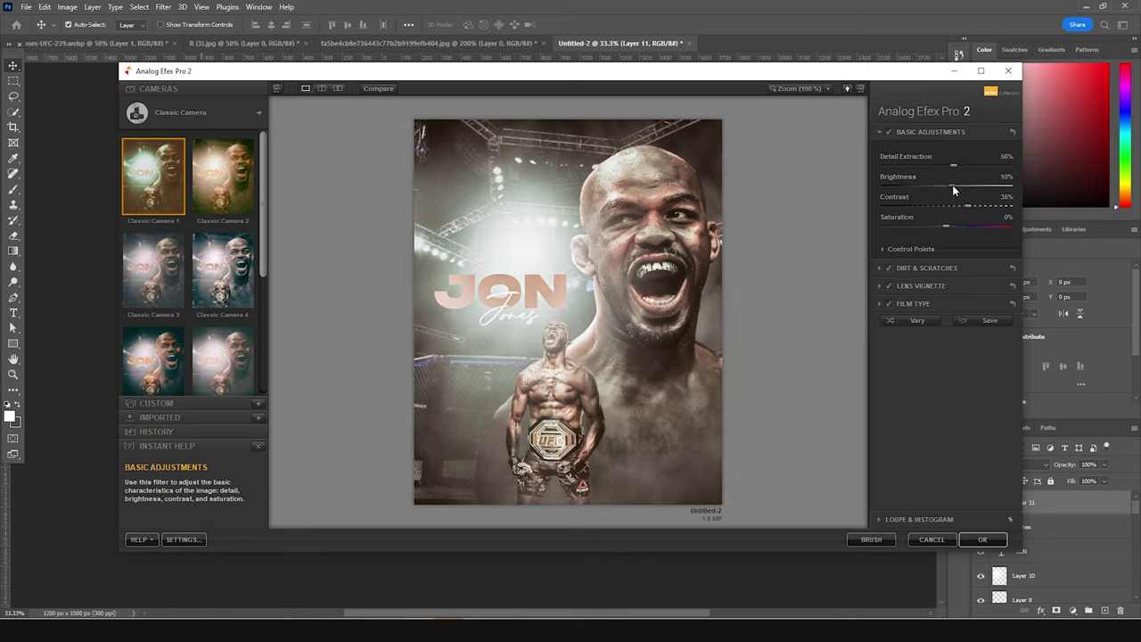
left_click(986, 207)
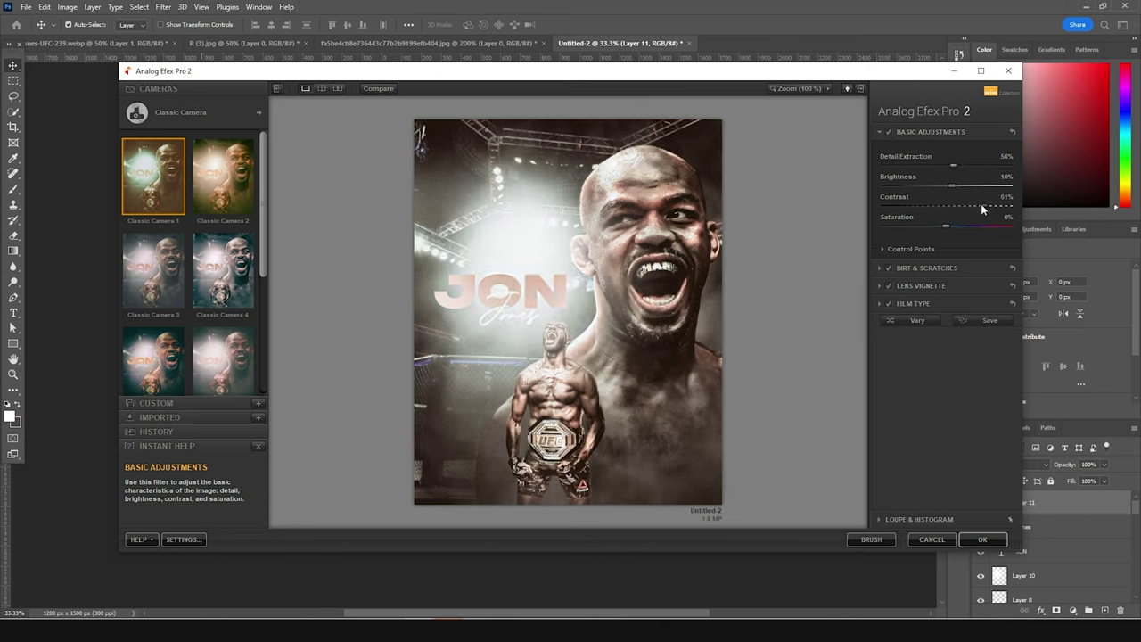
left_click_drag(983, 209, 976, 211)
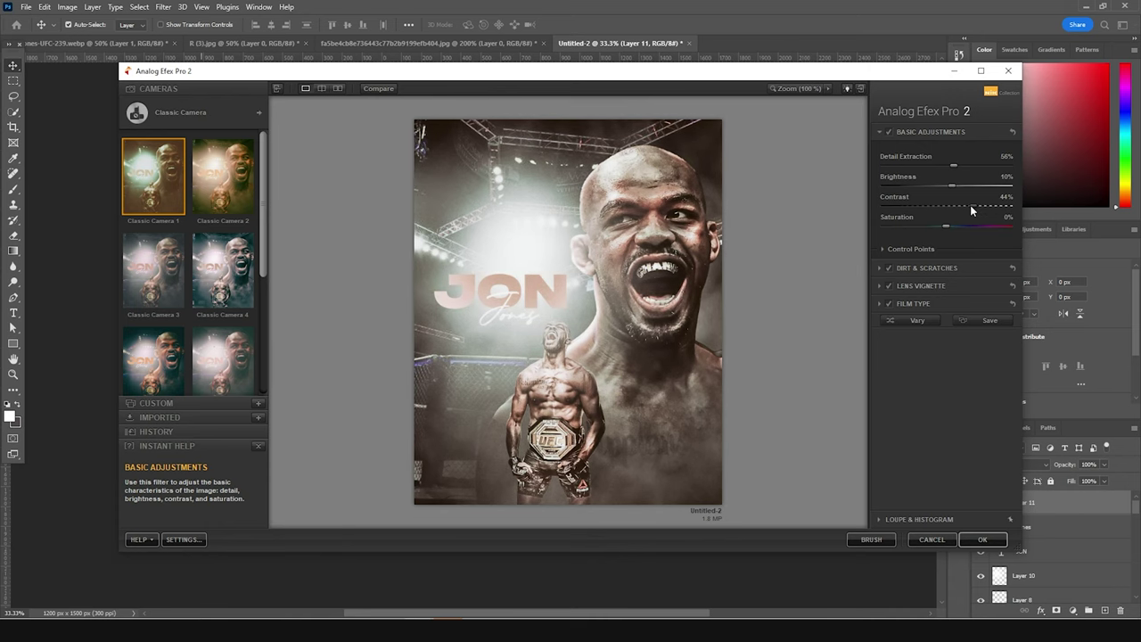
Apply the Analog Efex filter and compare the poster with and without the filtered layer.
left_click(977, 539)
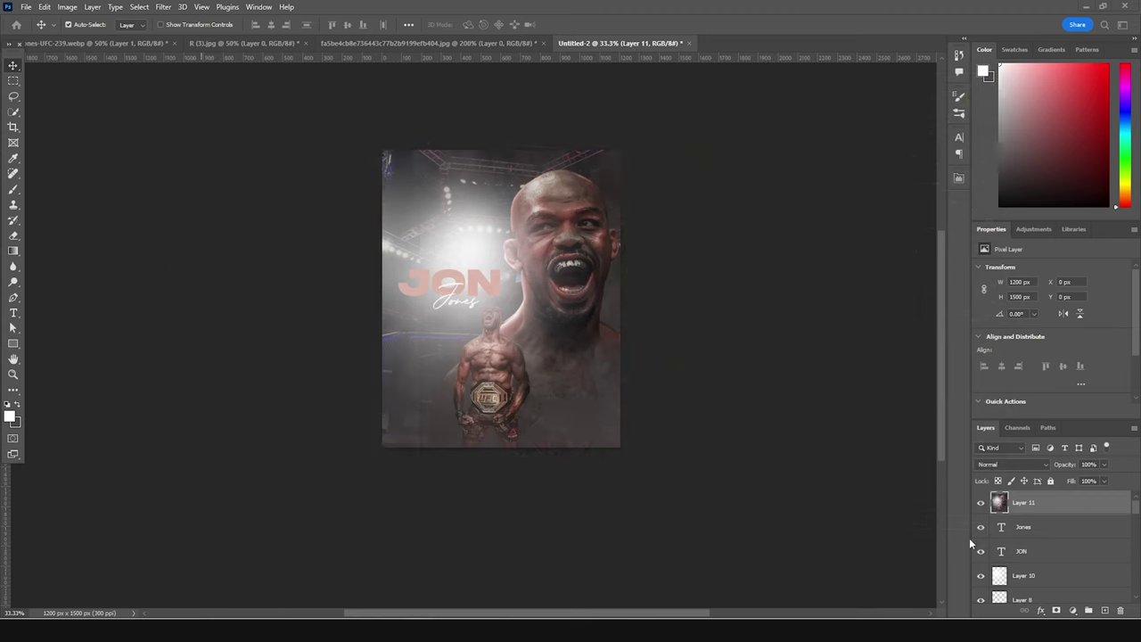
left_click(982, 504)
left_click(982, 505)
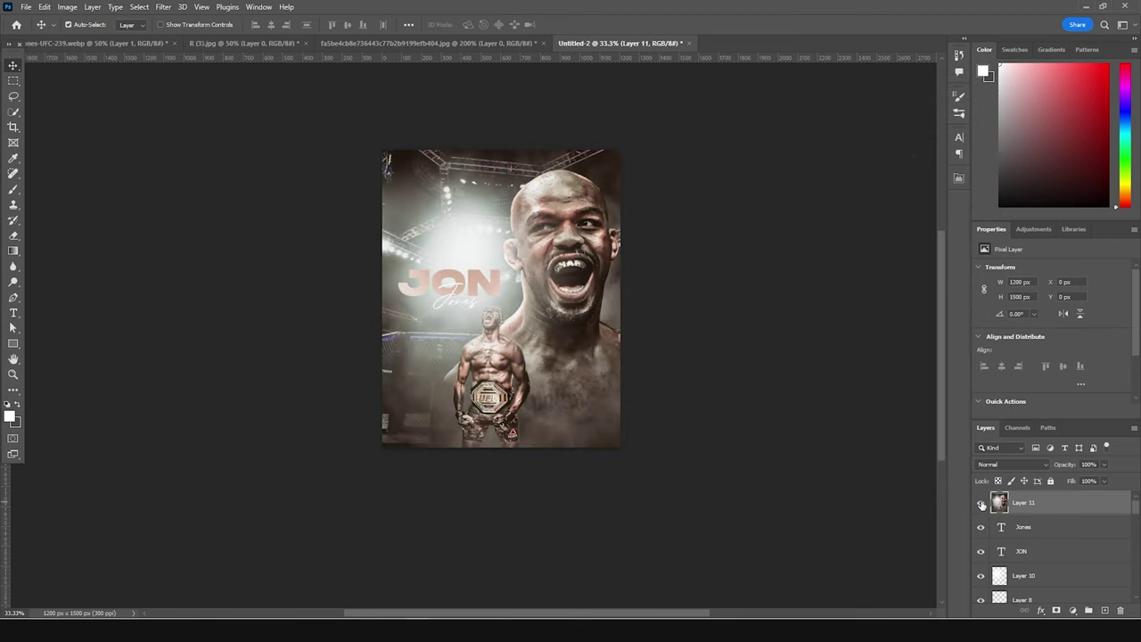
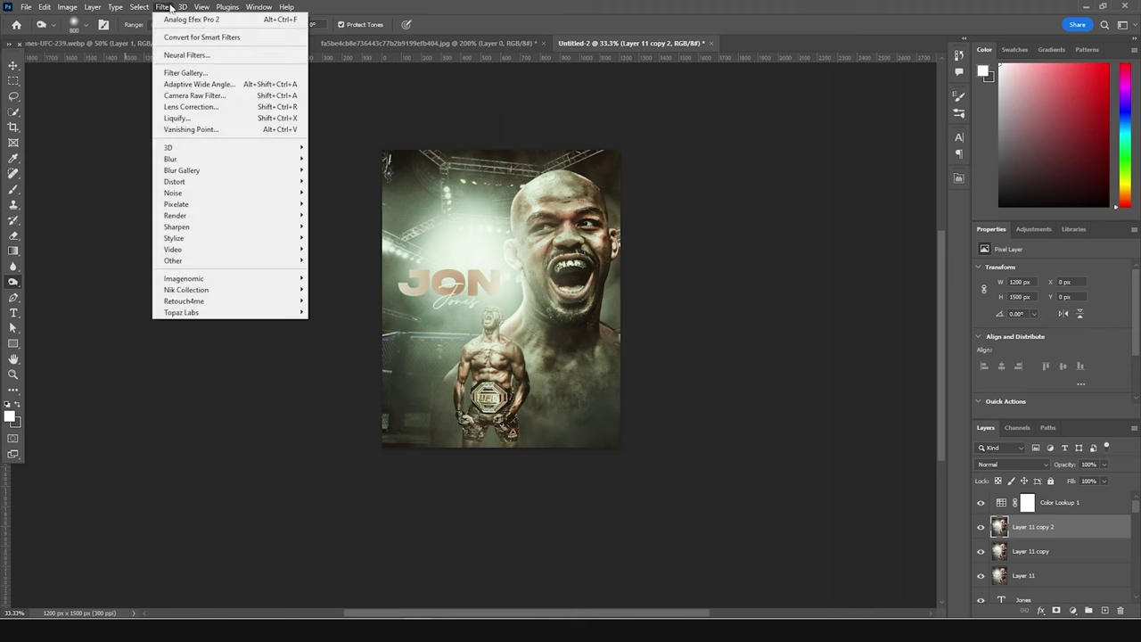
Apply a Motion Blur to Layer 11 copy 2 with a 0° angle and a distance slightly below 23 pixels.
mouse_move(181, 158)
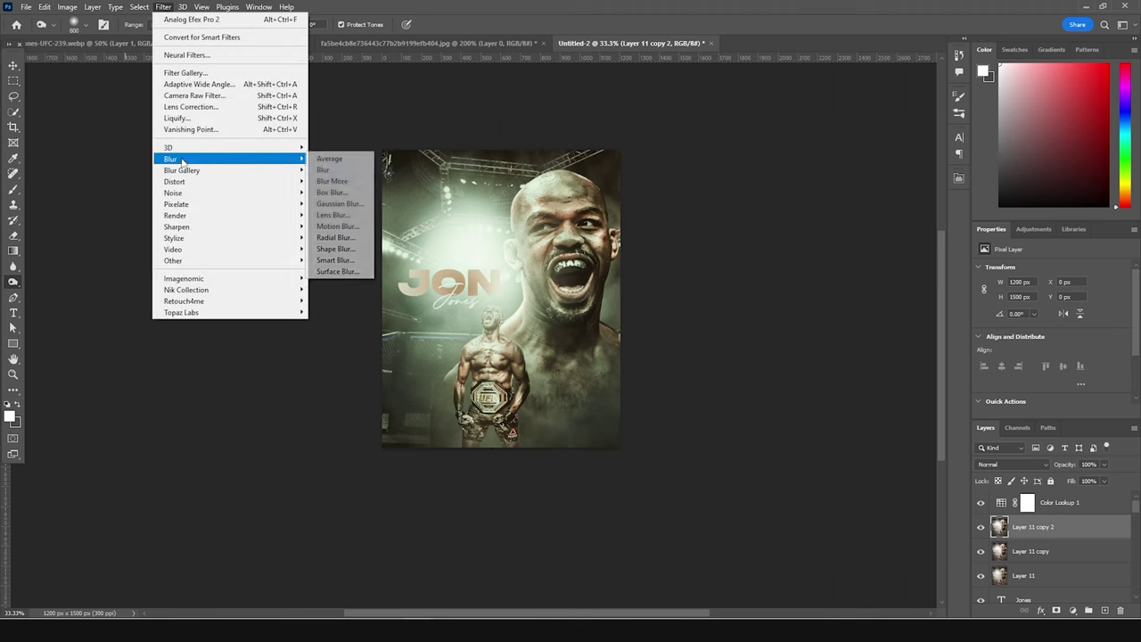
left_click(337, 227)
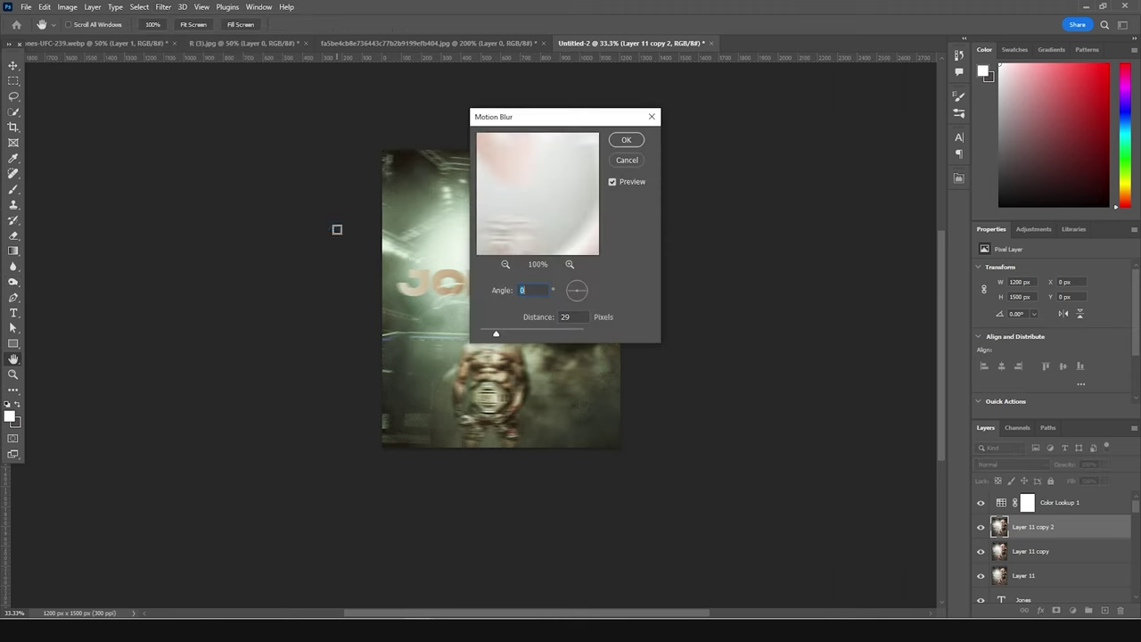
left_click_drag(586, 109, 761, 111)
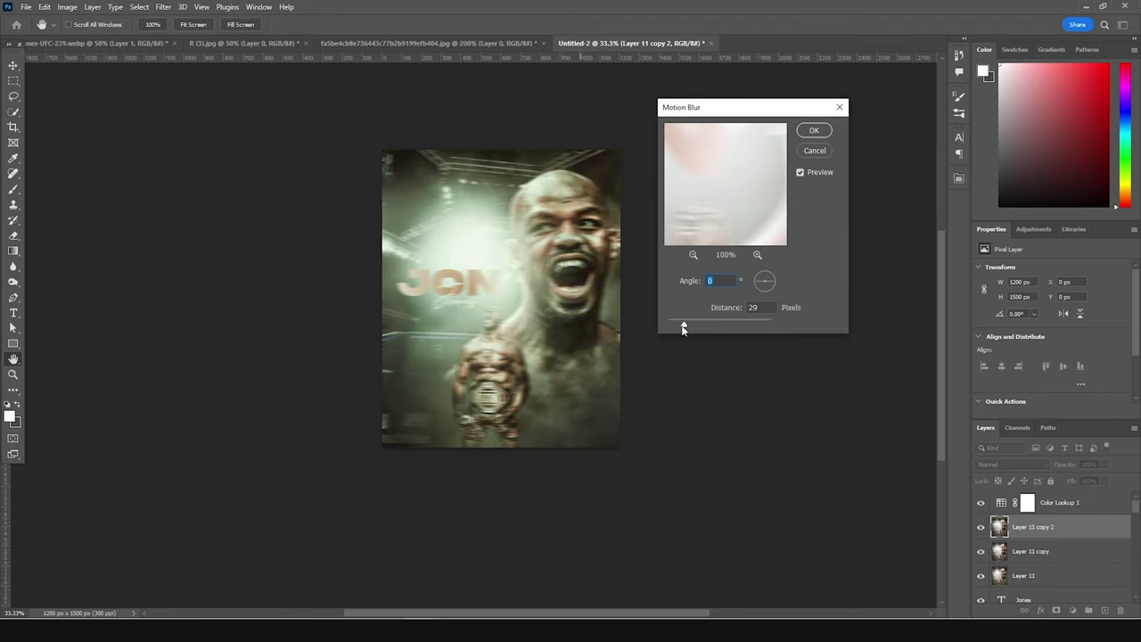
key("Tab")
left_click_drag(681, 328, 680, 329)
left_click_drag(726, 192, 720, 224)
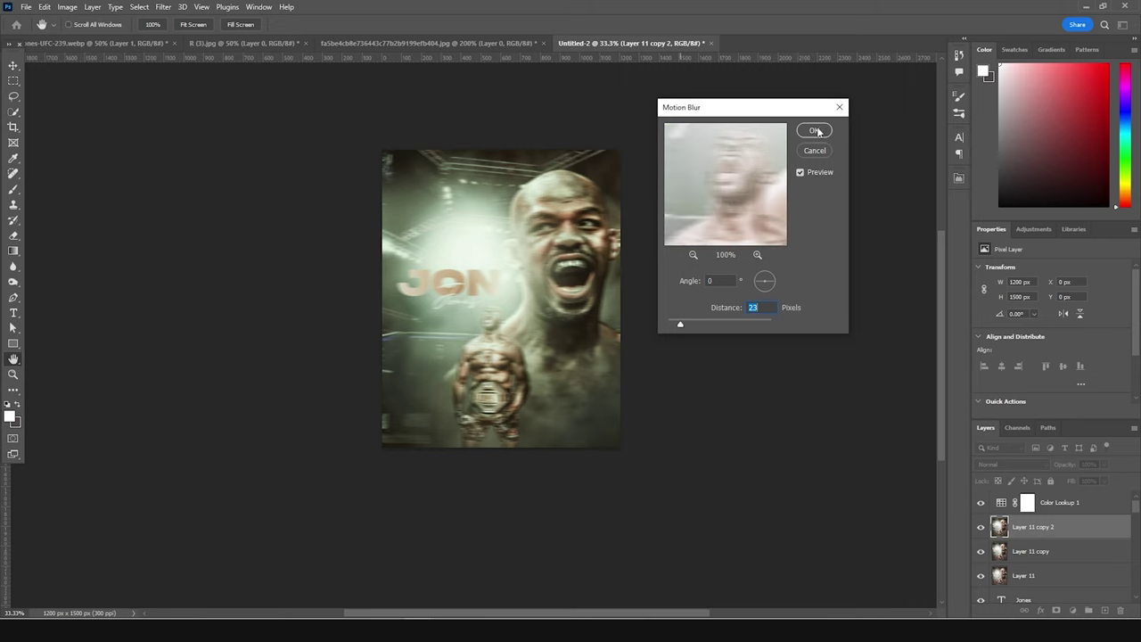
left_click_drag(680, 327, 678, 328)
left_click(814, 131)
key("o")
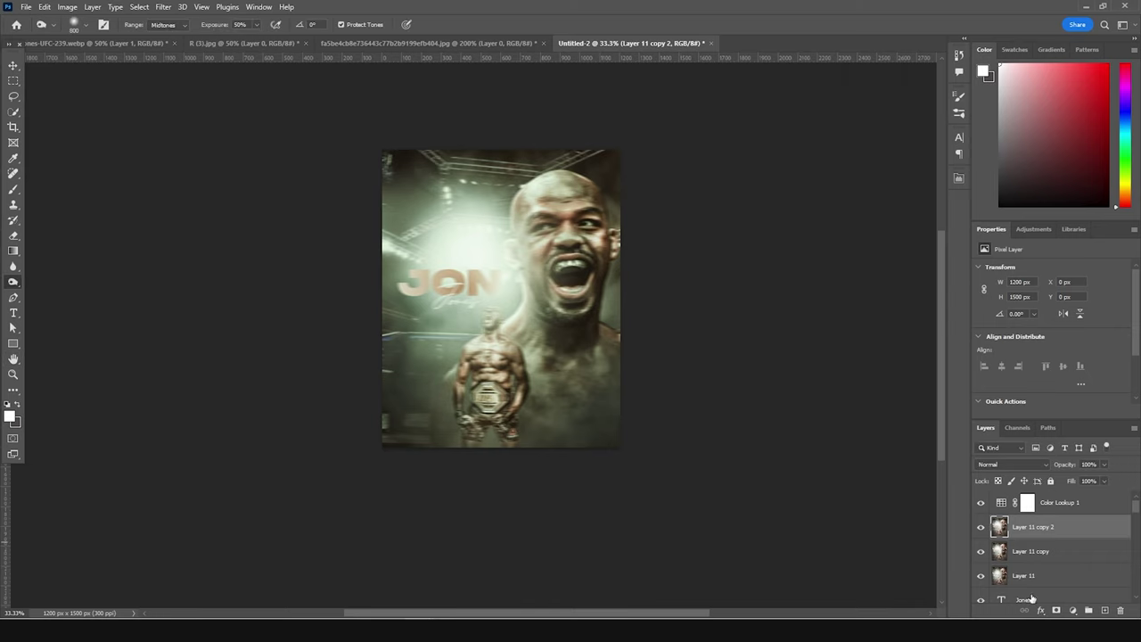
Add a layer mask to the blurred Layer 11 copy 2 and invert it to black.
left_click(1057, 611)
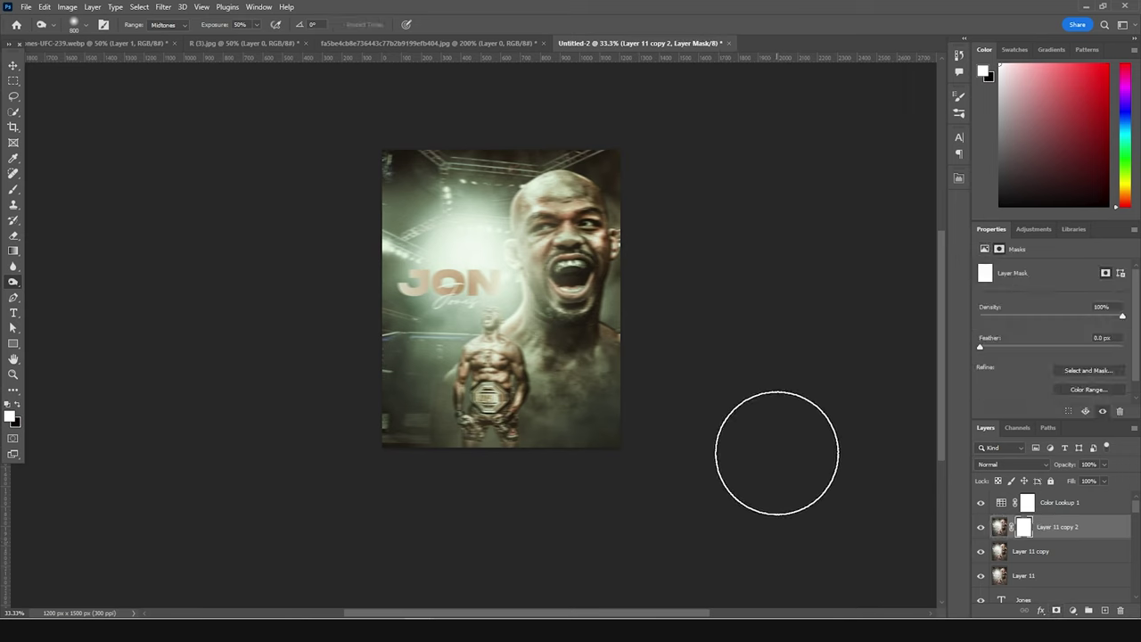
key("ctrl+i")
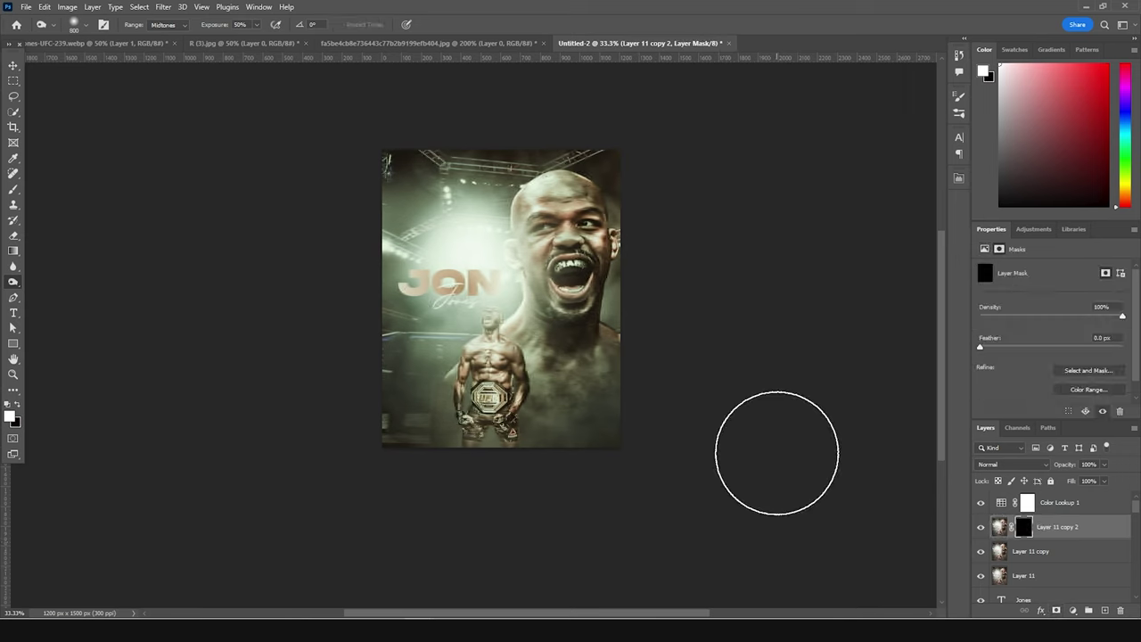
left_click(16, 405)
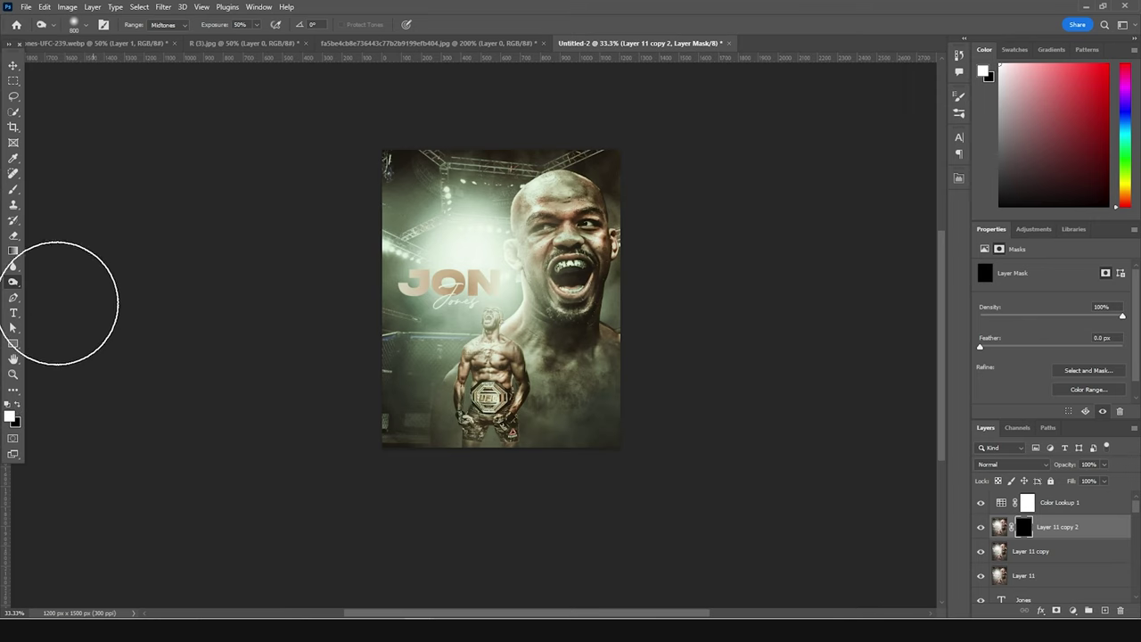
Paint white on the mask with a soft 600 px brush to bring the motion blur back around the poster's outer areas.
left_click(14, 189)
mouse_move(457, 457)
left_mouse_down()
mouse_move(458, 434)
mouse_move(585, 416)
left_mouse_up()
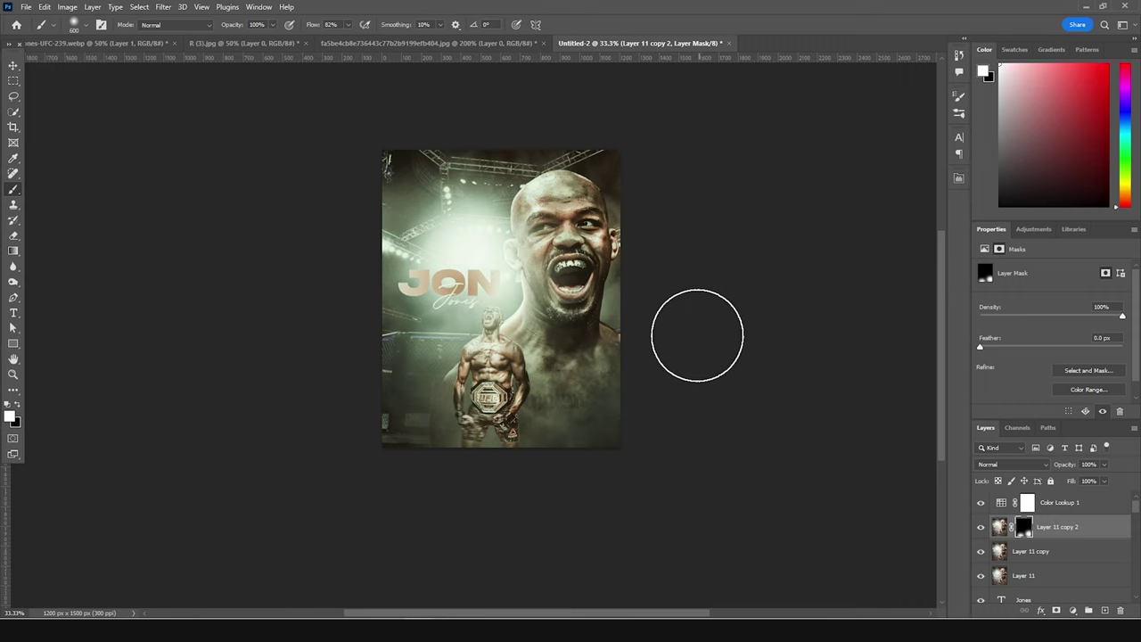
mouse_move(688, 255)
left_mouse_down()
mouse_move(657, 280)
mouse_move(547, 191)
mouse_move(504, 272)
left_mouse_up()
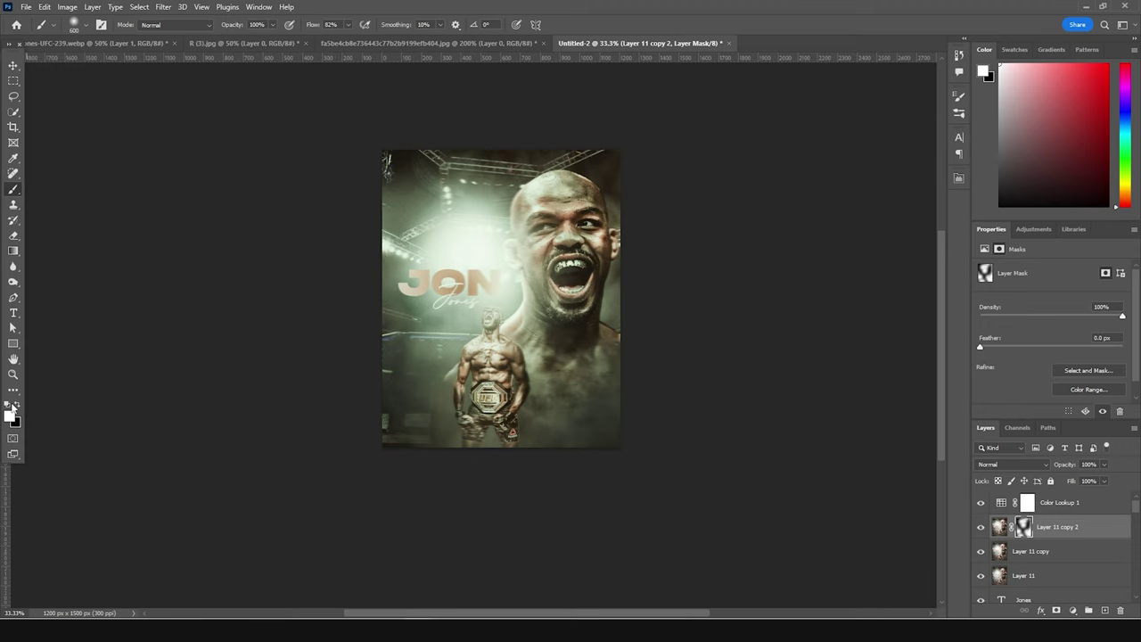
Paint black on the mask over the name text and small fighter's head to hide the blur, and restore white as the foreground color.
left_click(16, 405)
left_click_drag(471, 325, 504, 279)
left_click(16, 405)
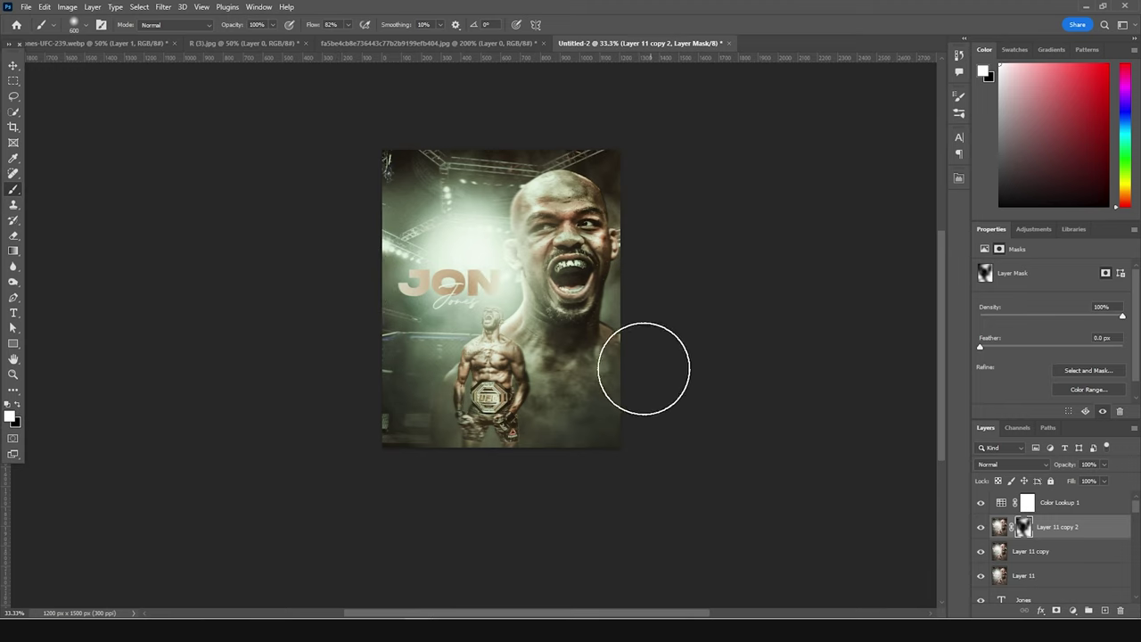